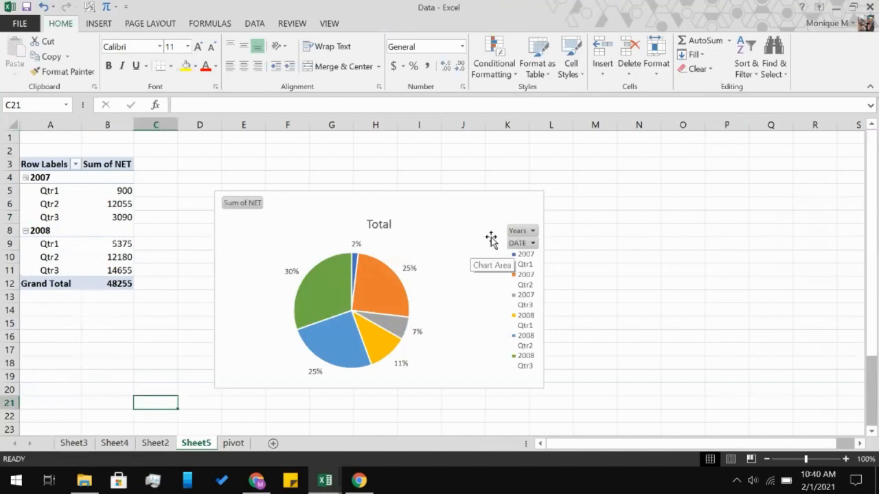
click(535, 228)
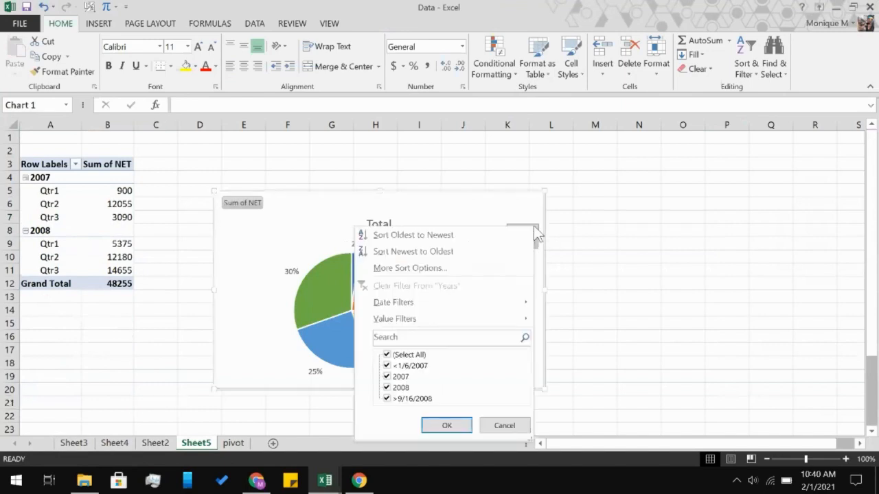
click(534, 227)
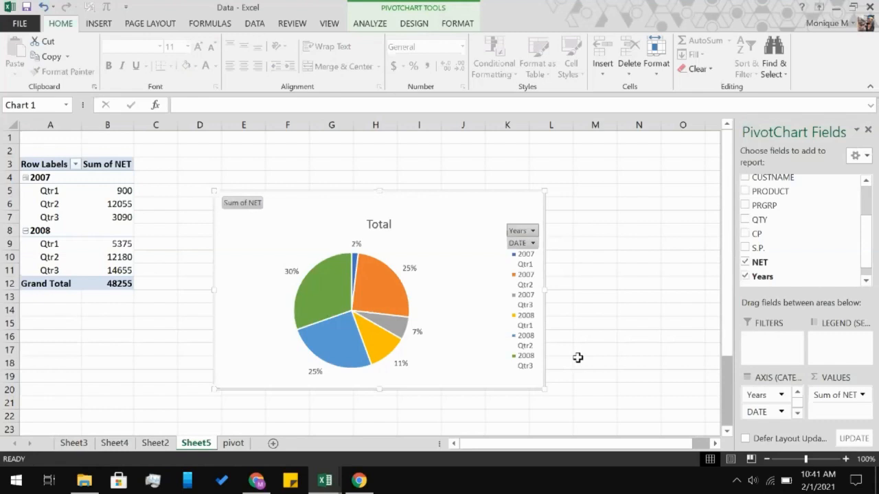
Open the Pivot Exercise workbook from the Day 3 folder and enable it for editing.
click(84, 480)
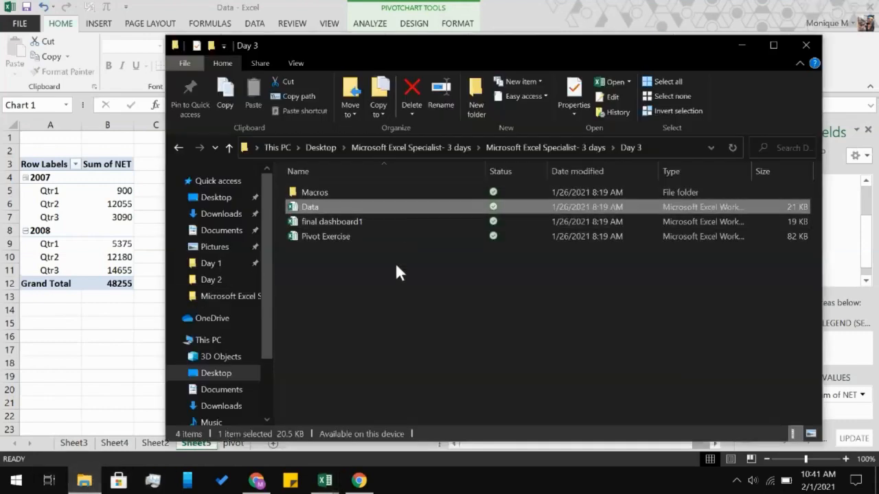
double_click(375, 236)
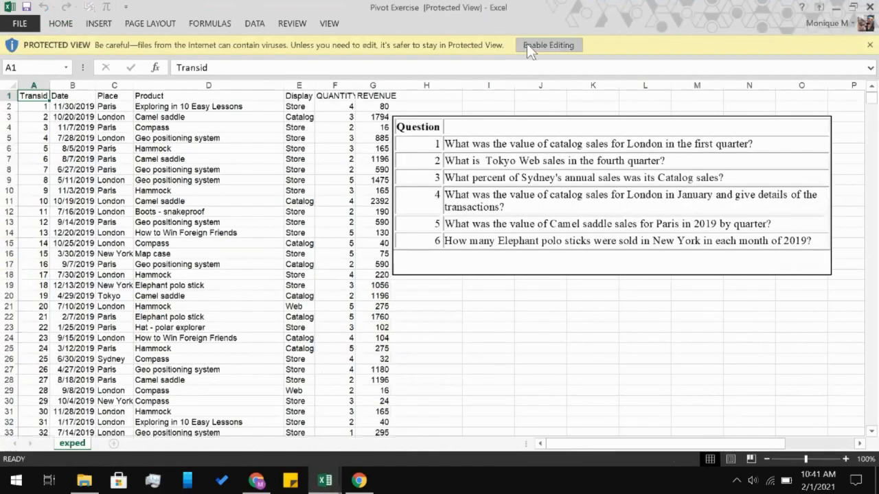
click(527, 44)
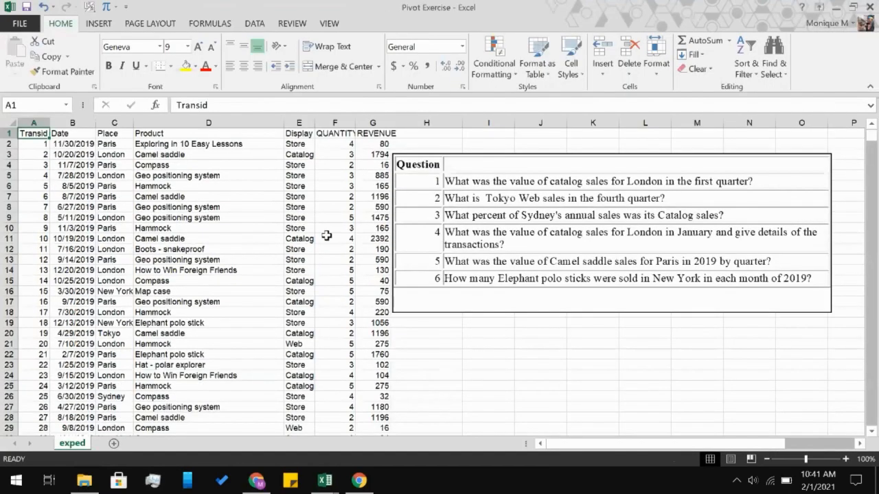
Examine the transaction records on the exped sheet, covering dates, places, products, display types, quantities and revenue.
scroll(327, 236, down, 20)
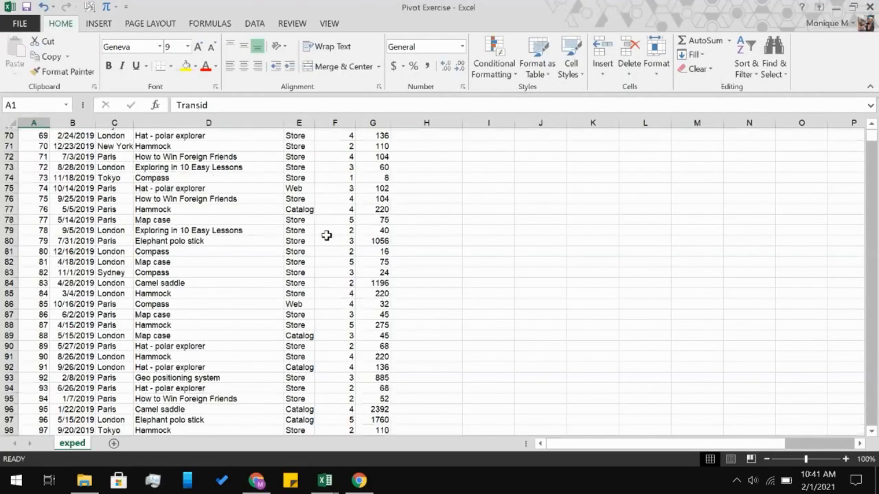
scroll(326, 235, down, 20)
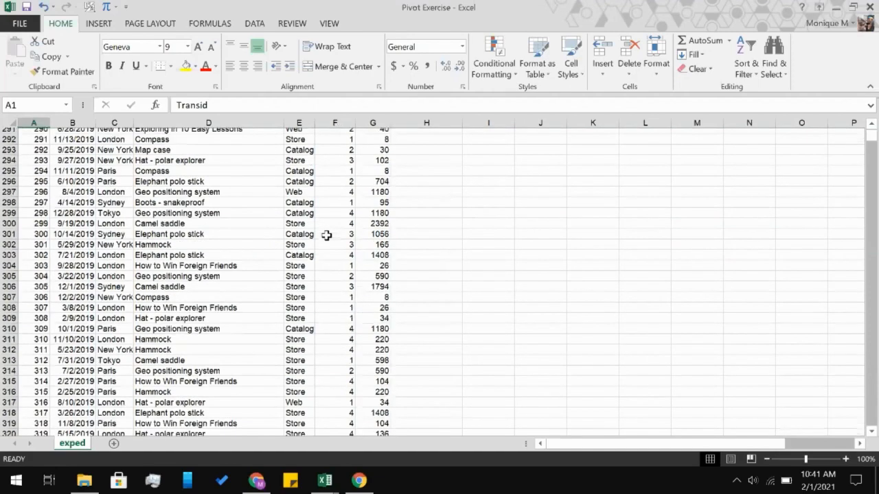
scroll(326, 235, down, 9)
scroll(326, 235, down, 20)
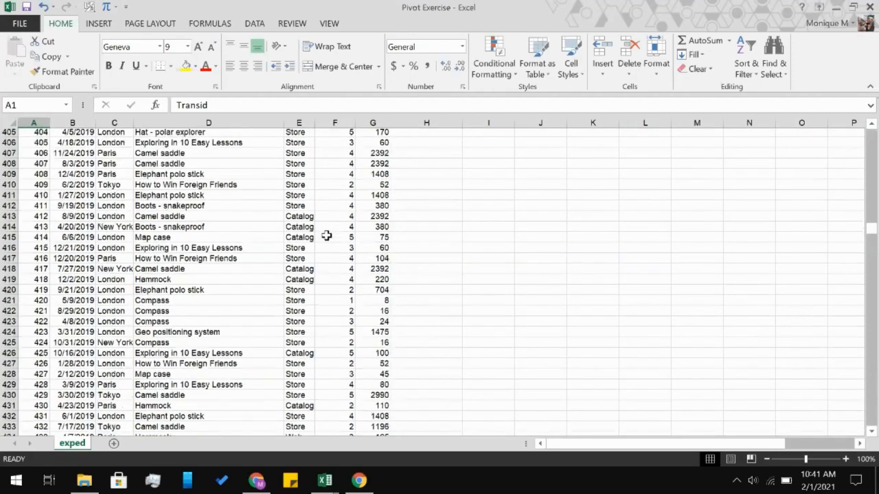
scroll(326, 235, down, 20)
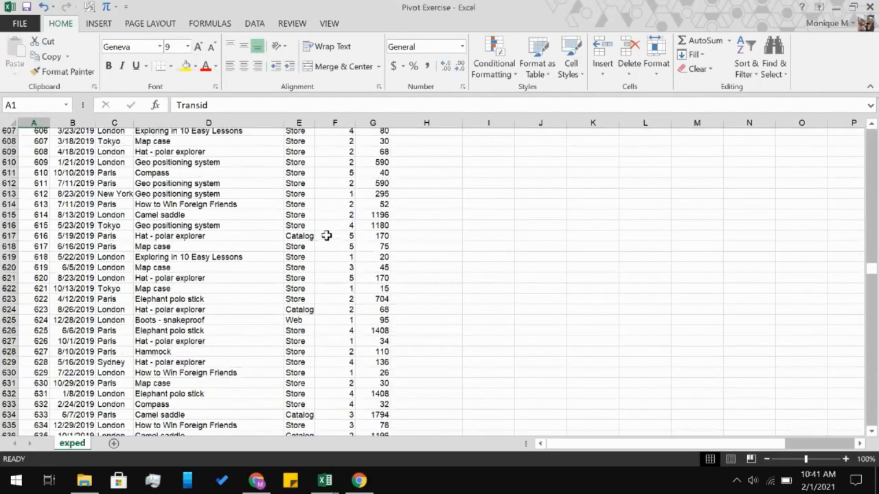
scroll(327, 236, up, 20)
scroll(326, 235, up, 20)
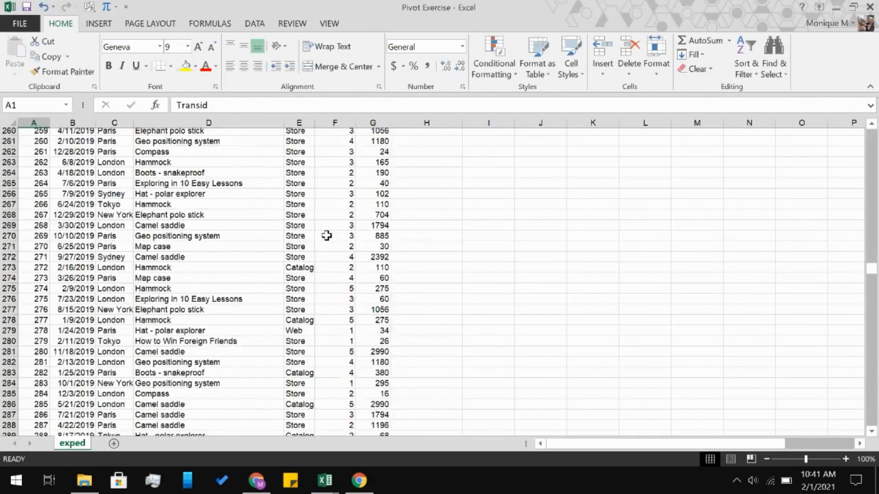
scroll(326, 236, up, 20)
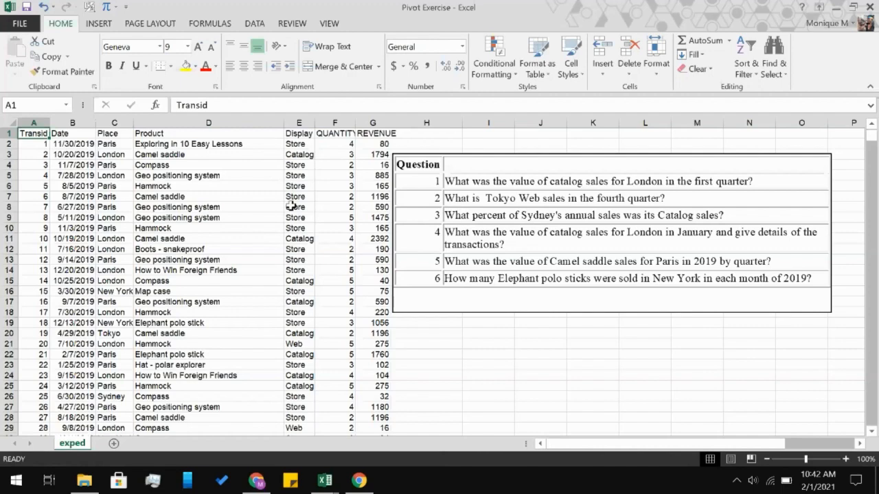
Create a PivotTable on a new worksheet from the full transaction data, range A1:G1001 of the exped sheet.
scroll(336, 326, down, 20)
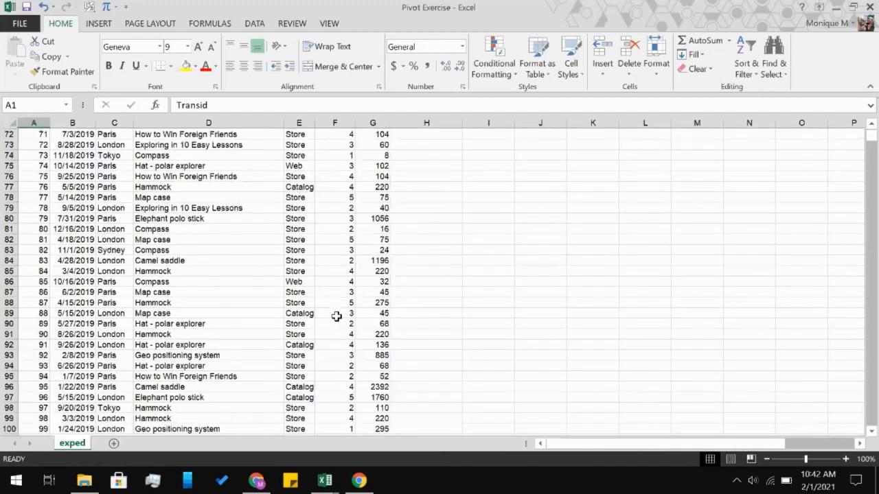
scroll(336, 316, down, 20)
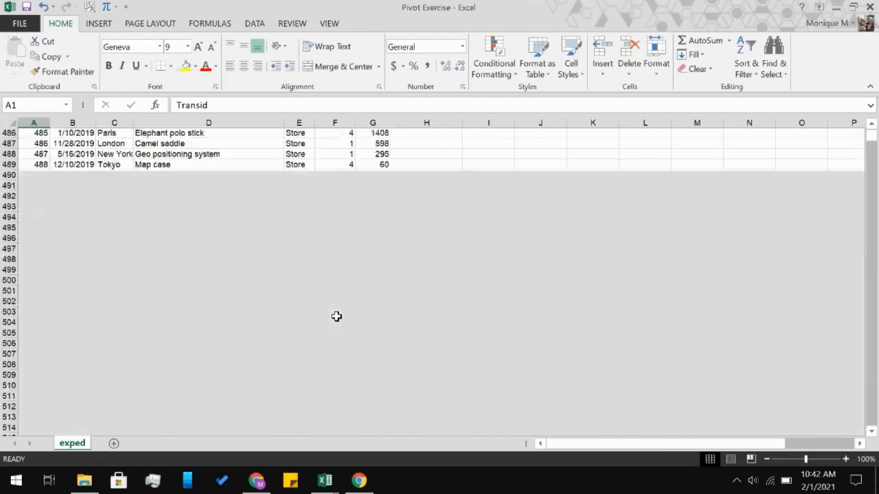
scroll(336, 315, down, 20)
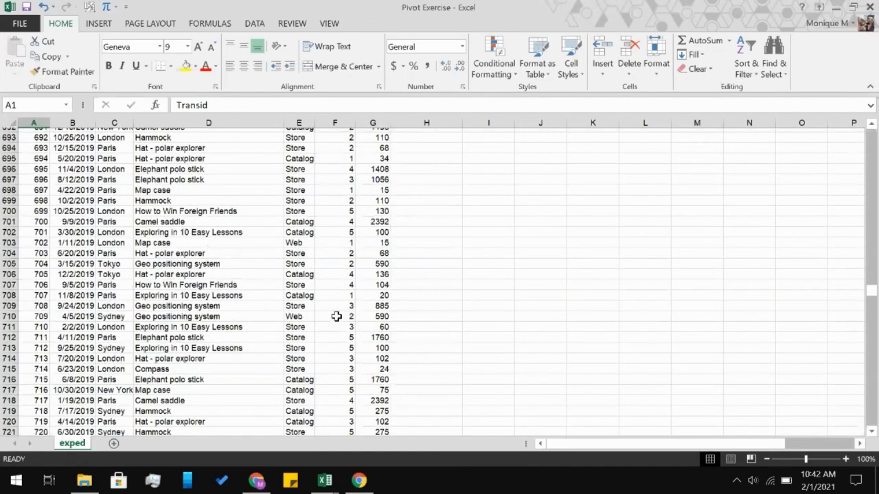
scroll(336, 316, down, 20)
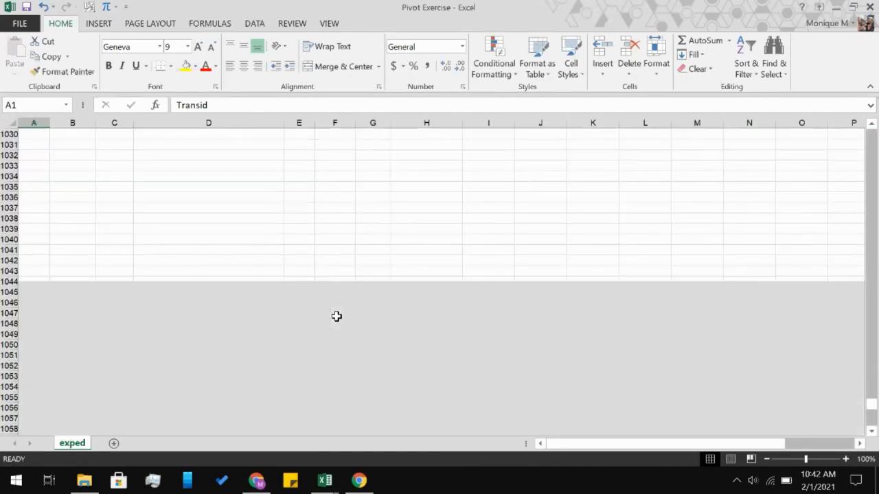
scroll(337, 316, up, 20)
scroll(357, 308, down, 9)
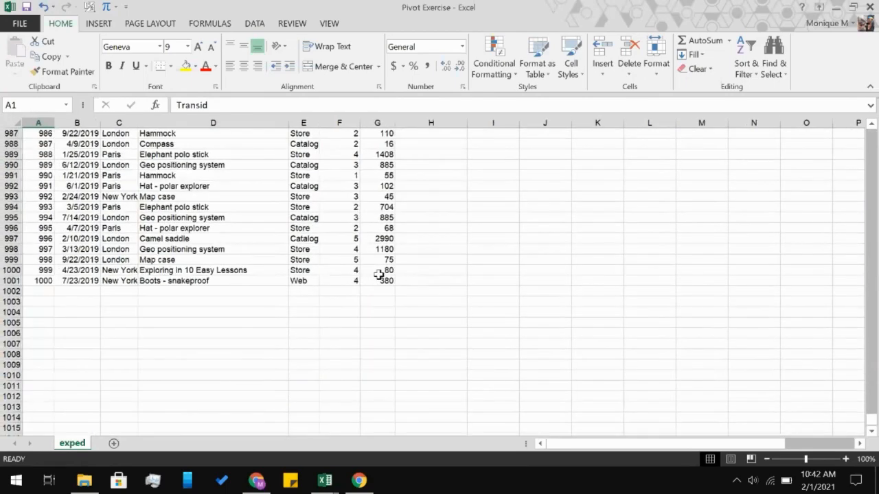
shift+click(378, 280)
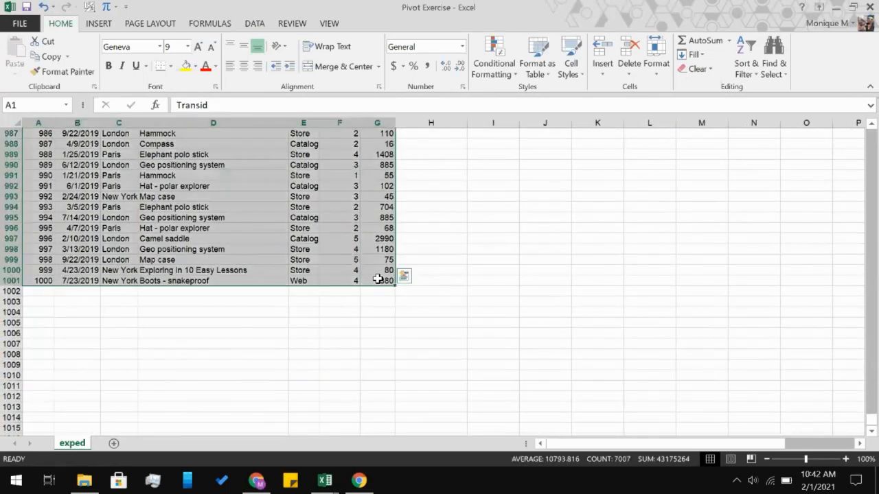
click(96, 24)
click(35, 66)
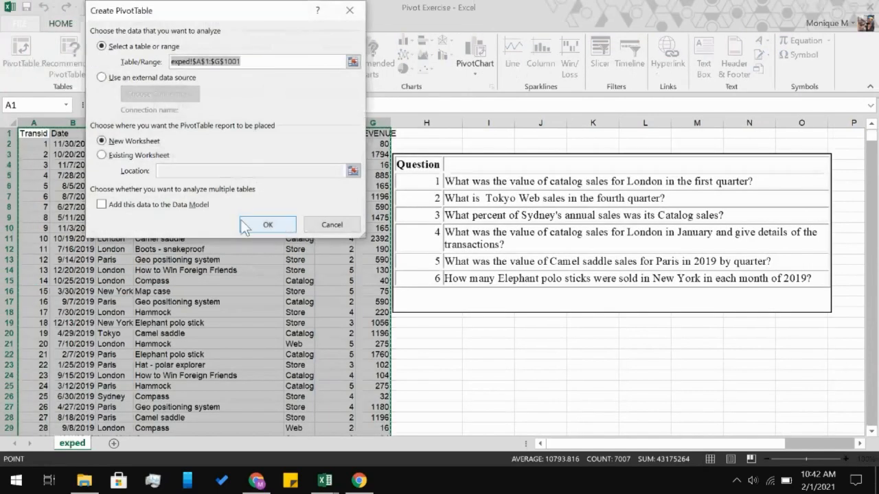
click(242, 222)
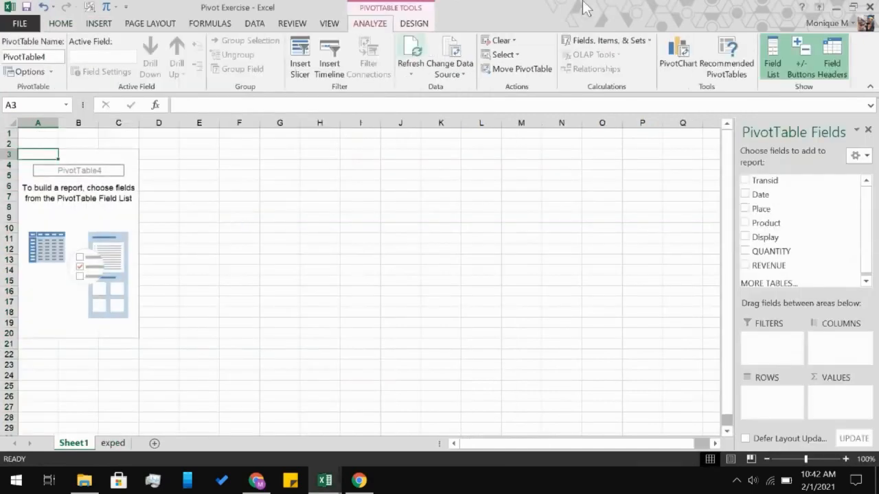
Add the Date field to the empty PivotTable and remove it again.
click(746, 195)
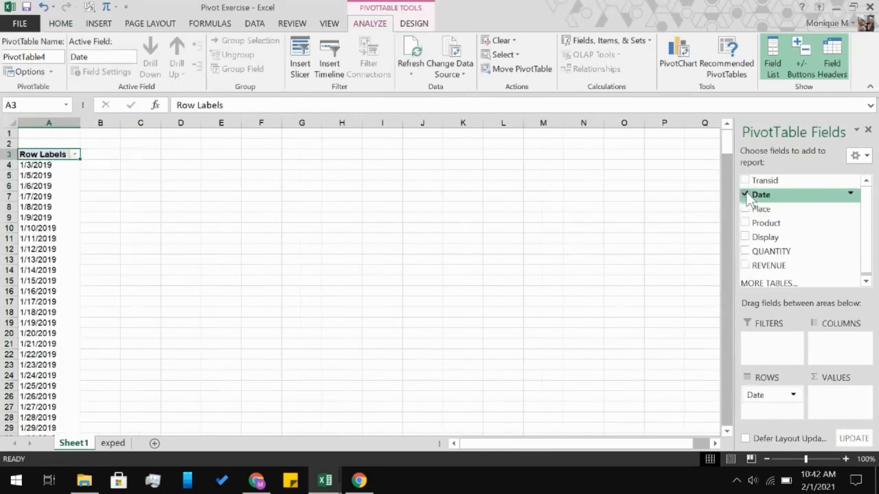
click(745, 195)
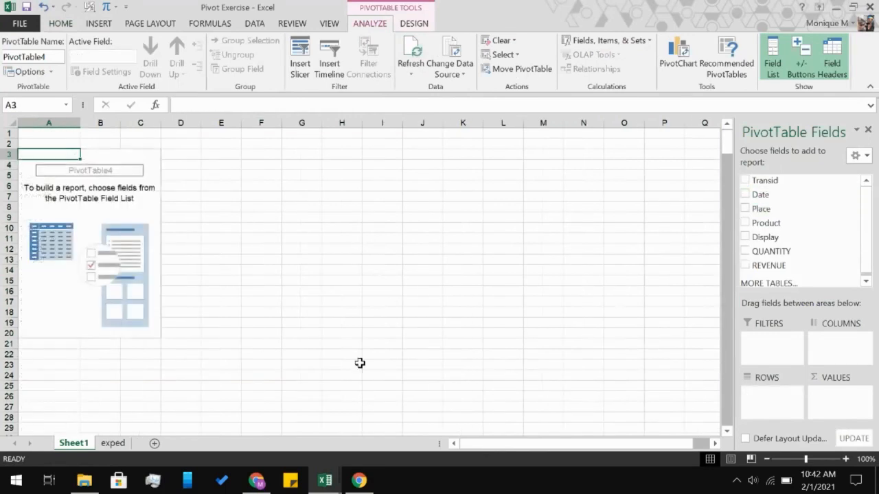
Copy the embedded question list from the exped sheet and paste it on Sheet1 beside the PivotTable, at cell J4.
click(113, 443)
click(640, 232)
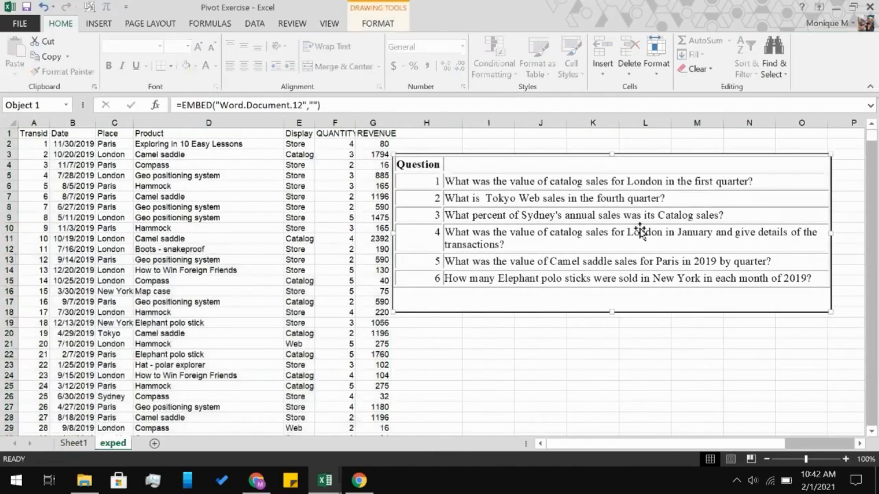
key(ctrl+c)
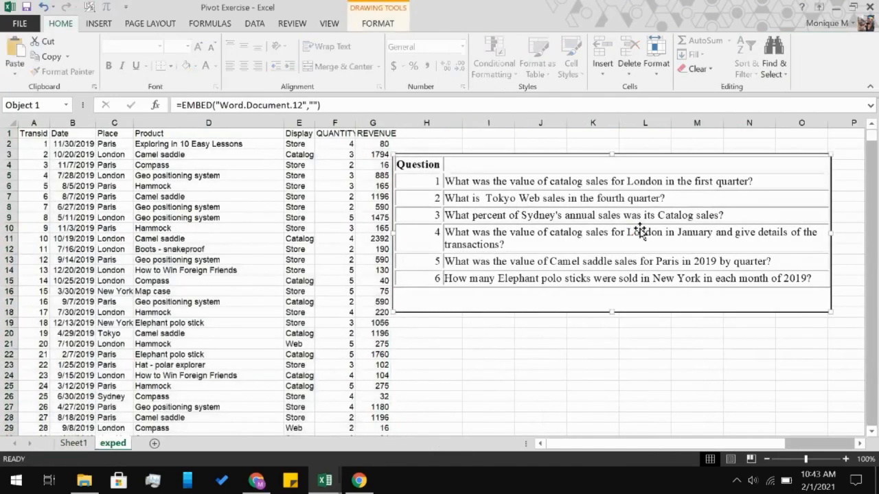
click(73, 444)
click(417, 165)
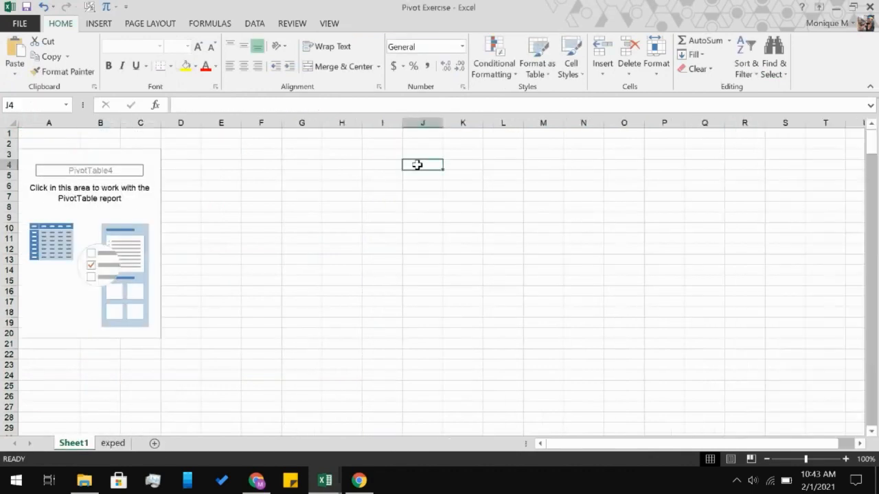
click(307, 206)
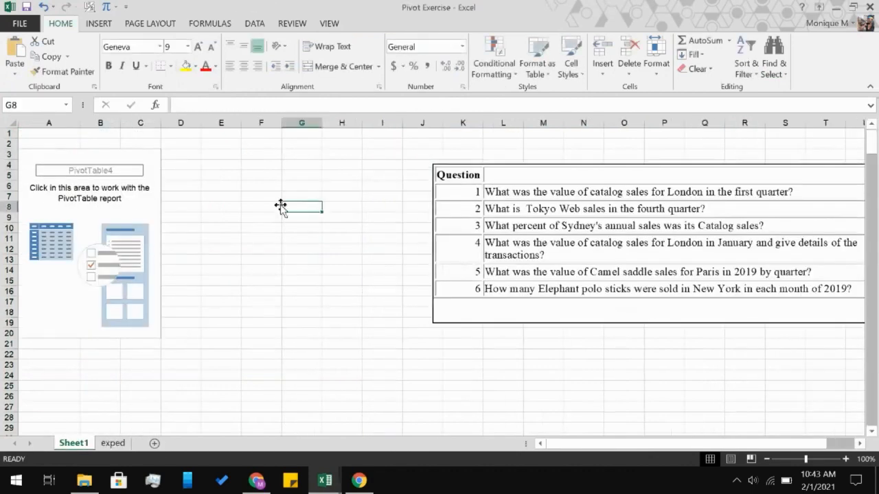
Add the Date and Place fields to the rows of the PivotTable on Sheet1.
click(128, 183)
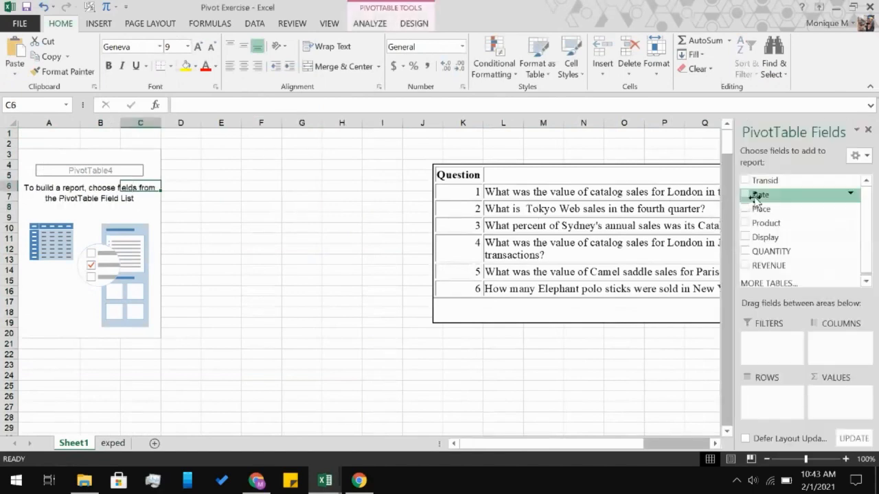
scroll(589, 347, right, 5)
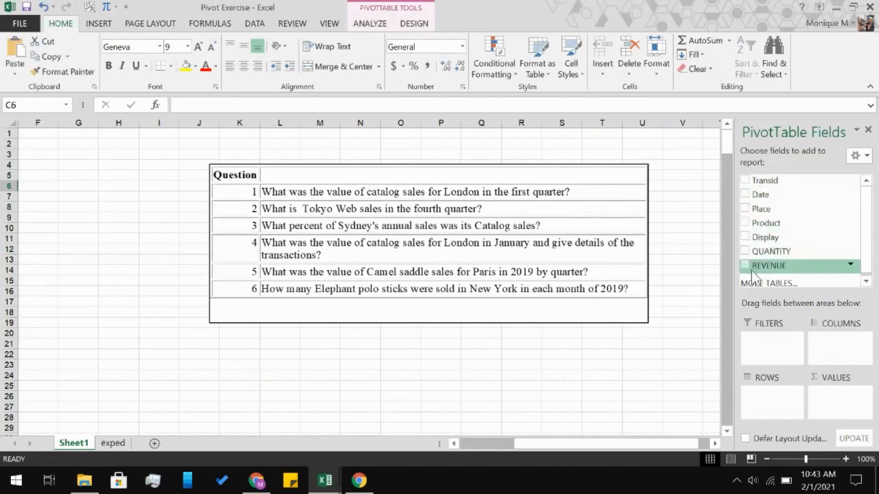
click(746, 195)
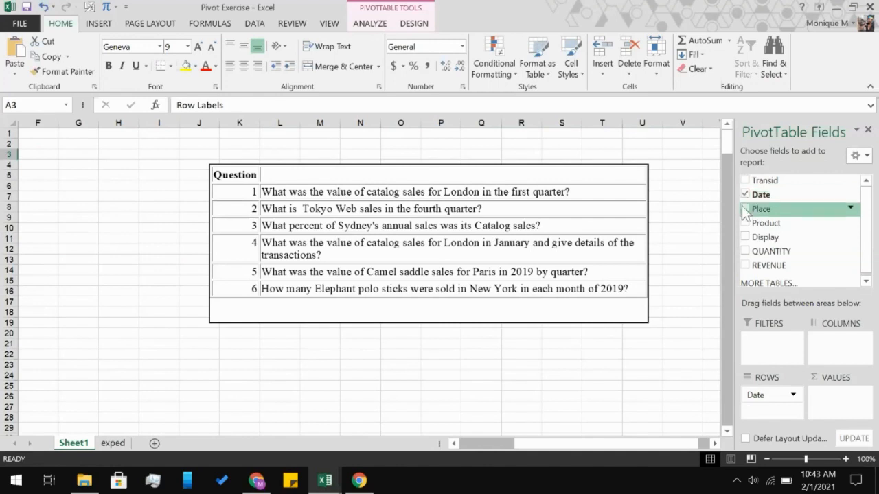
click(745, 209)
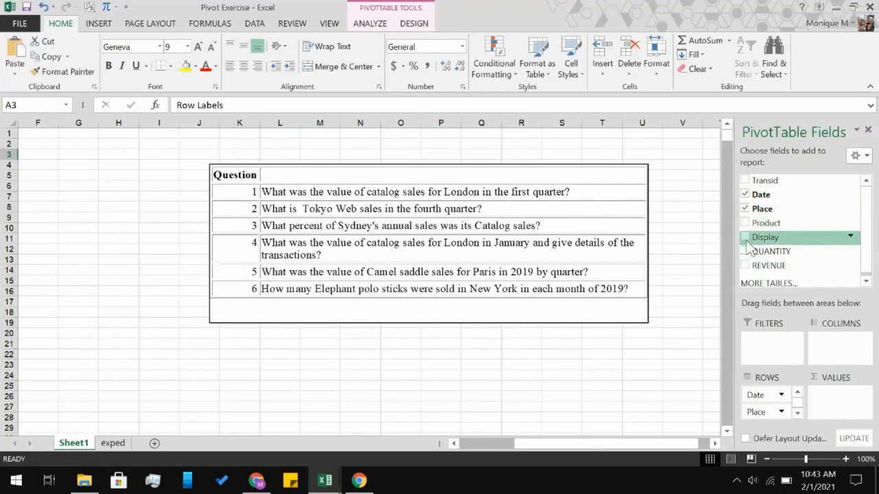
Filter the Display field to Catalog only and add it to the PivotTable rows.
click(850, 238)
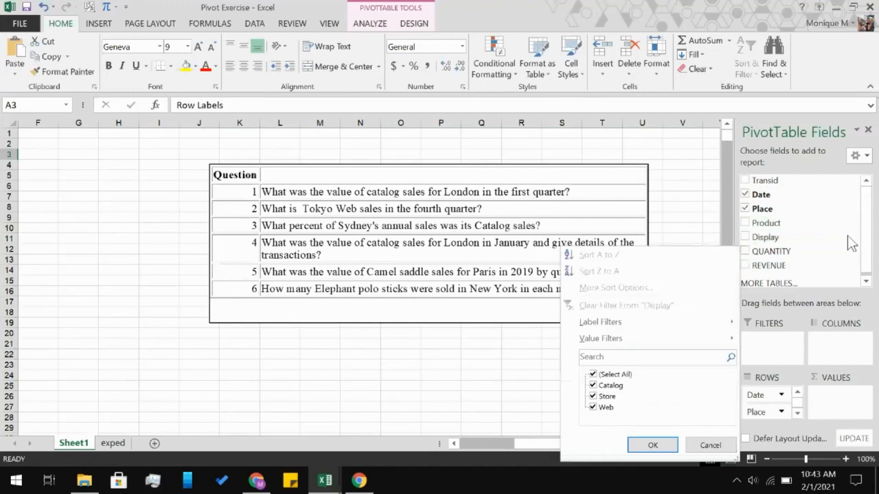
click(594, 375)
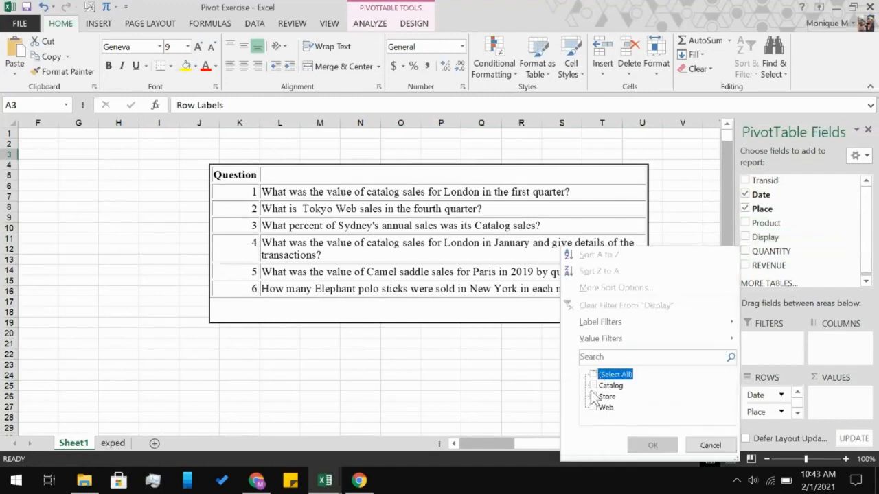
click(593, 385)
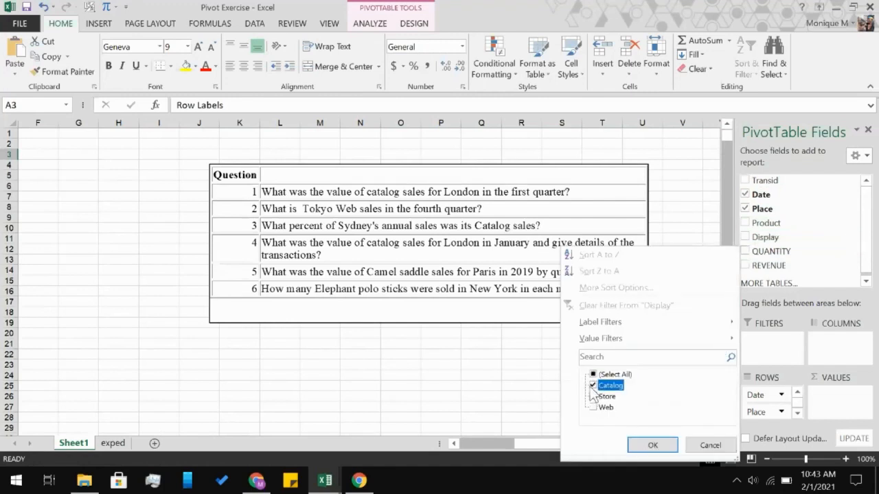
click(651, 445)
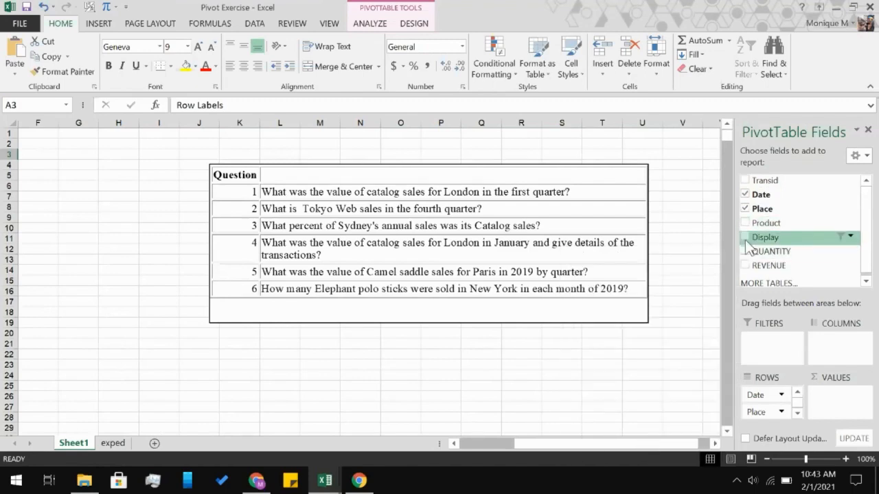
click(746, 239)
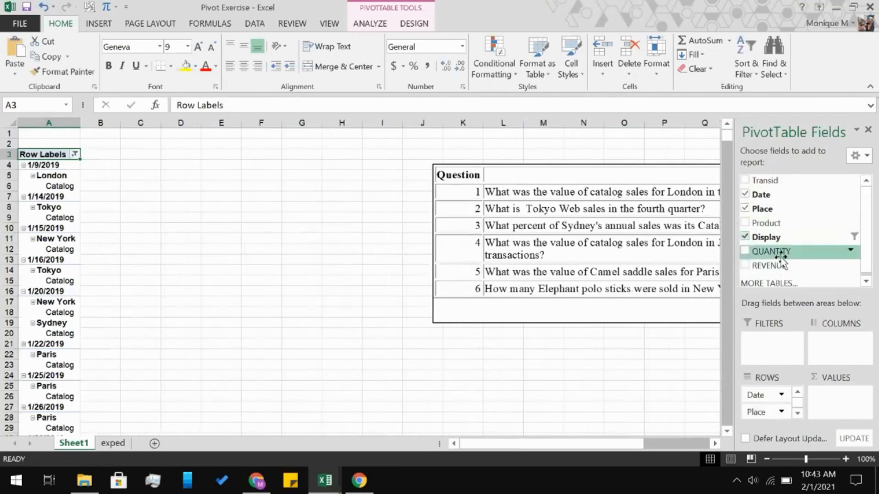
scroll(608, 343, right, 2)
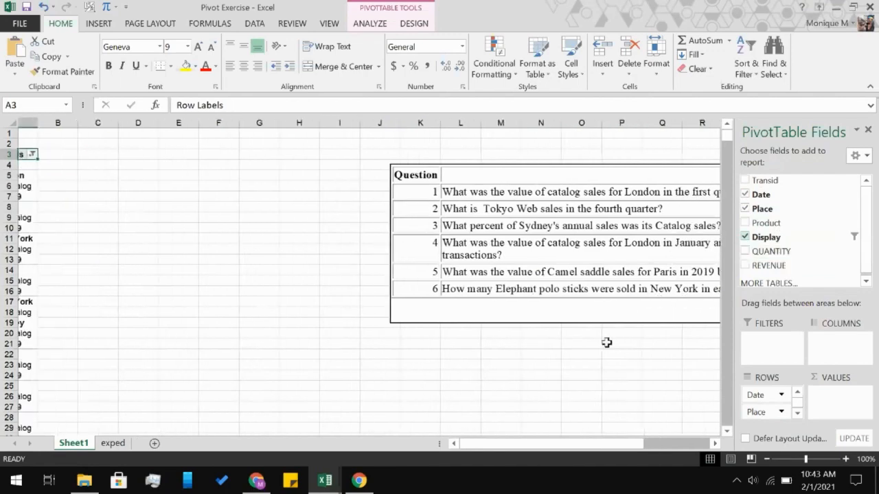
Add the REVENUE field to the PivotTable as a summed value.
scroll(607, 343, left, 2)
scroll(783, 236, down, 1)
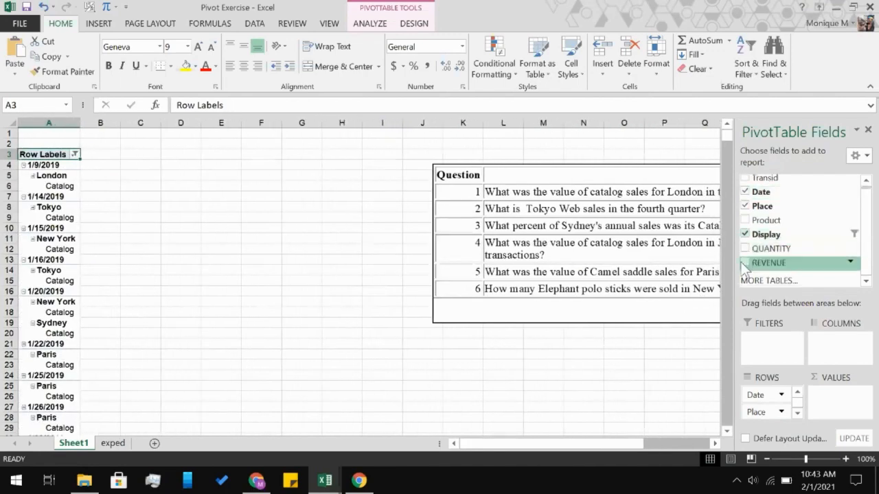
click(745, 263)
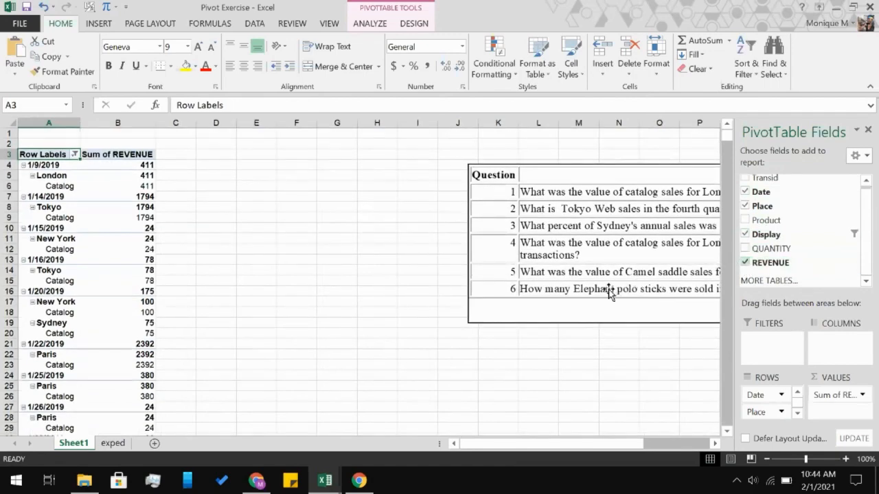
scroll(609, 291, right, 1)
scroll(609, 291, right, 1)
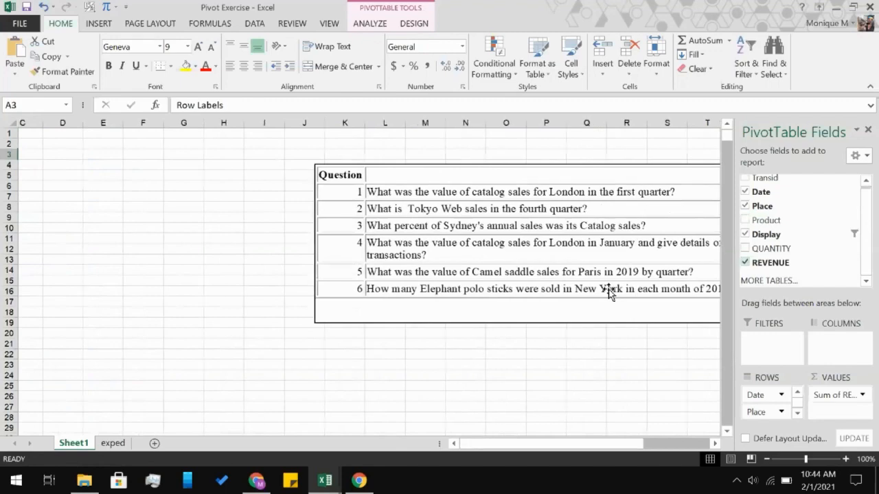
scroll(609, 292, left, 2)
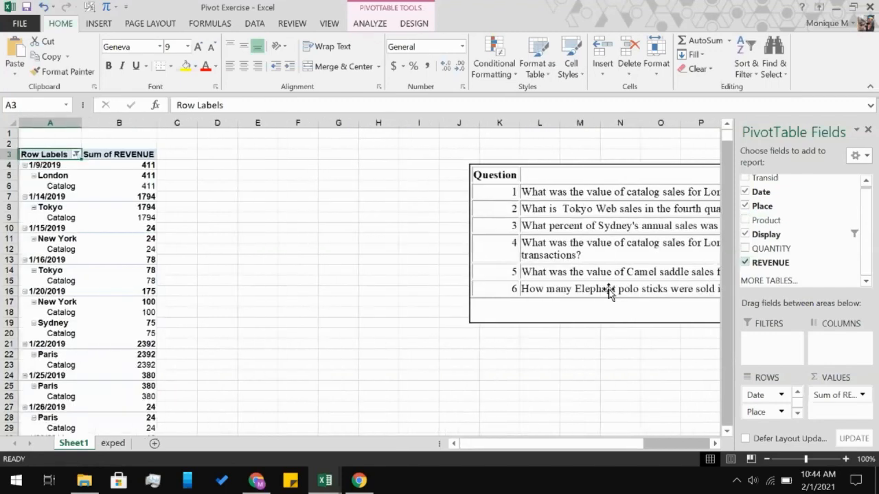
Group the dates in the PivotTable's row labels by Quarters only, instead of months.
click(75, 155)
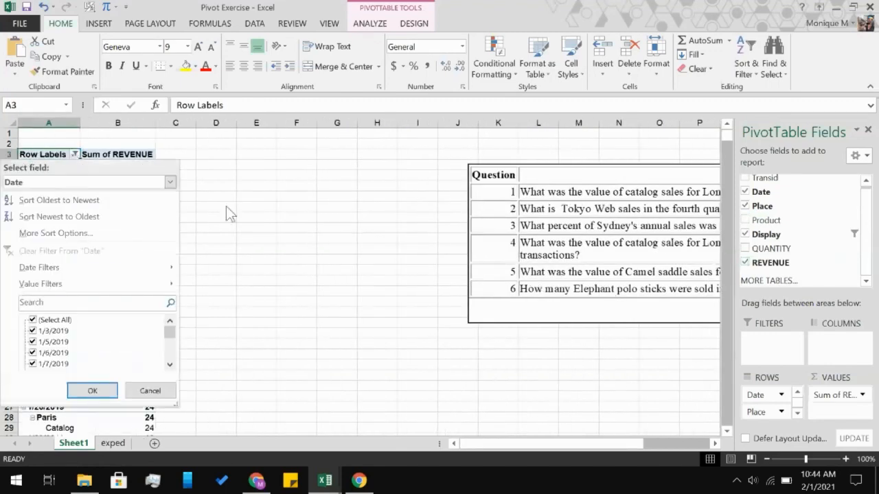
click(227, 207)
right_click(44, 167)
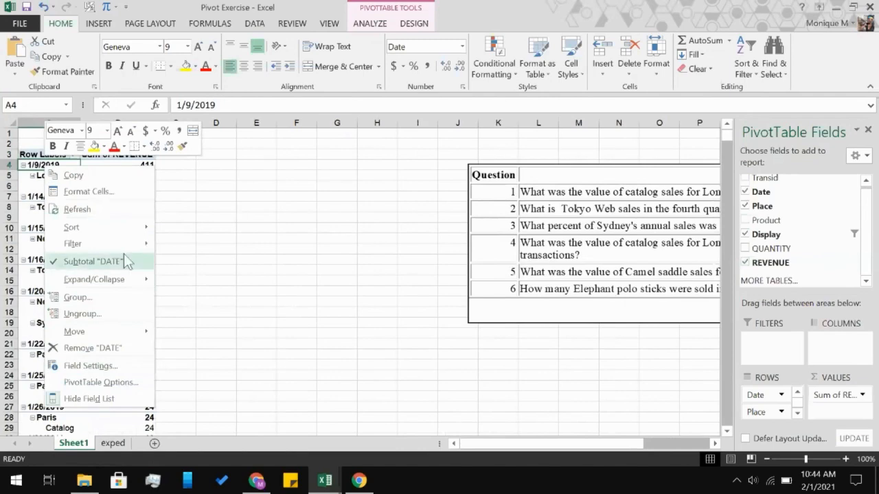
click(110, 298)
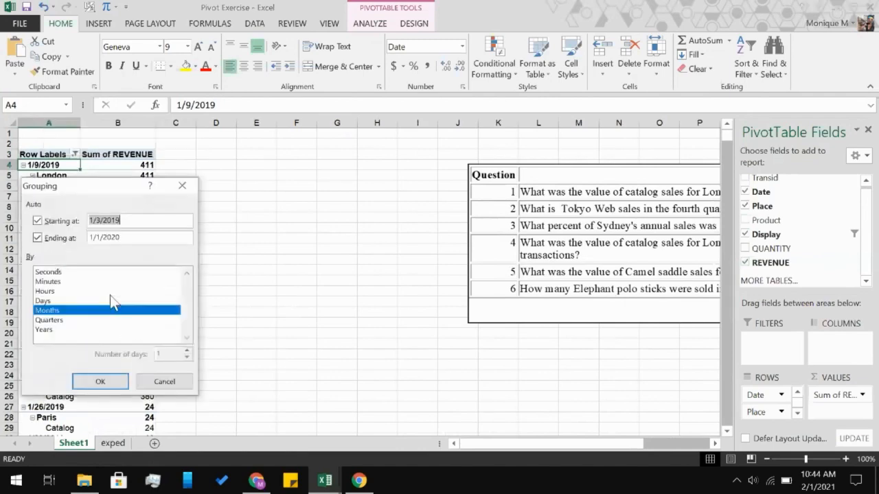
click(88, 320)
click(99, 307)
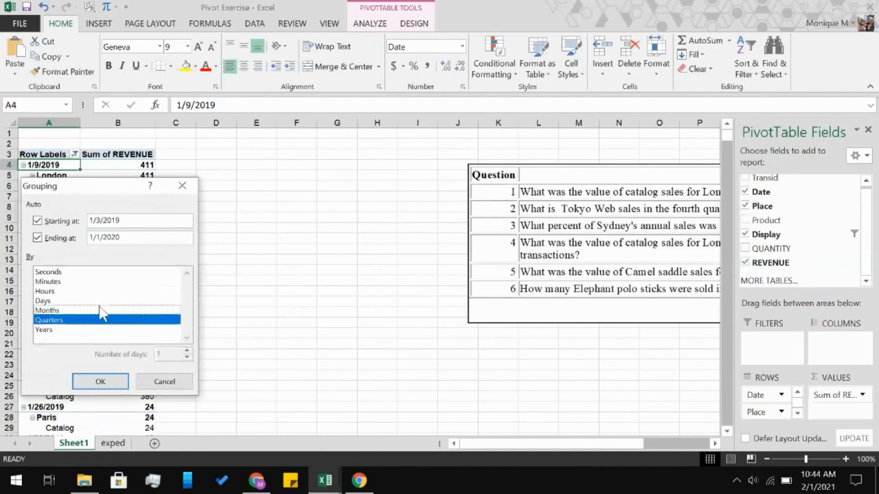
click(100, 382)
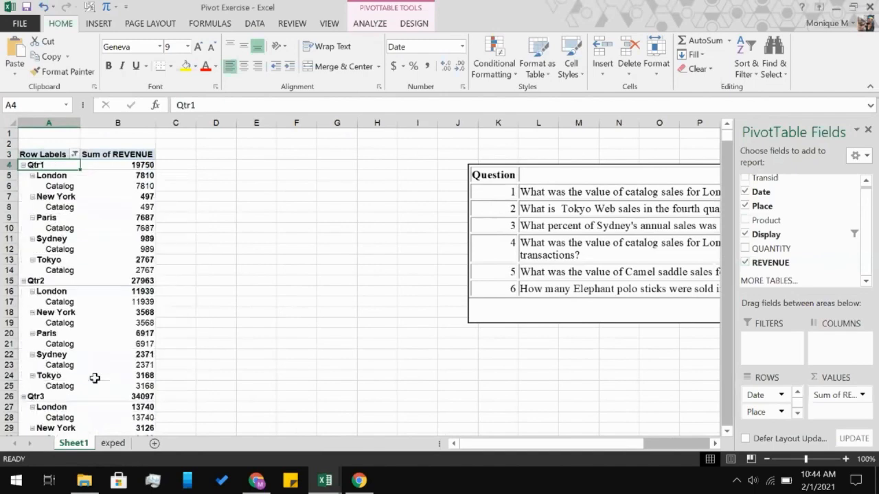
Filter the Place field in the PivotTable's row labels to London only.
click(198, 262)
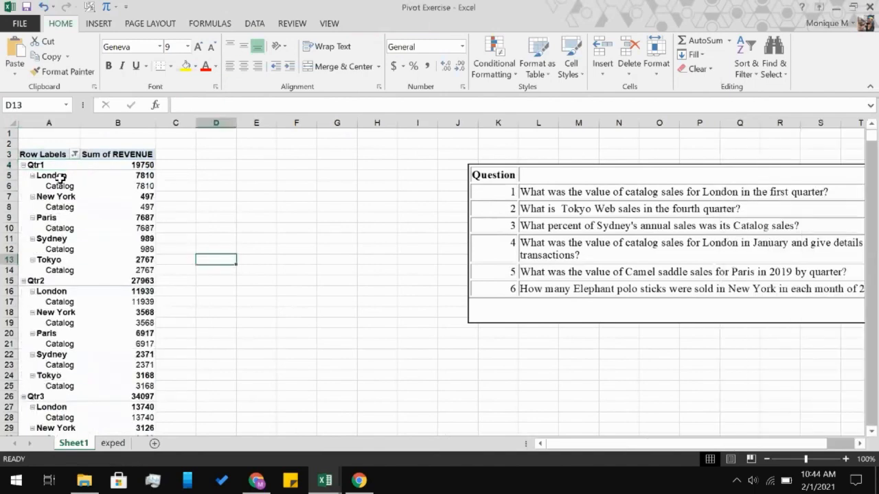
click(62, 176)
click(75, 154)
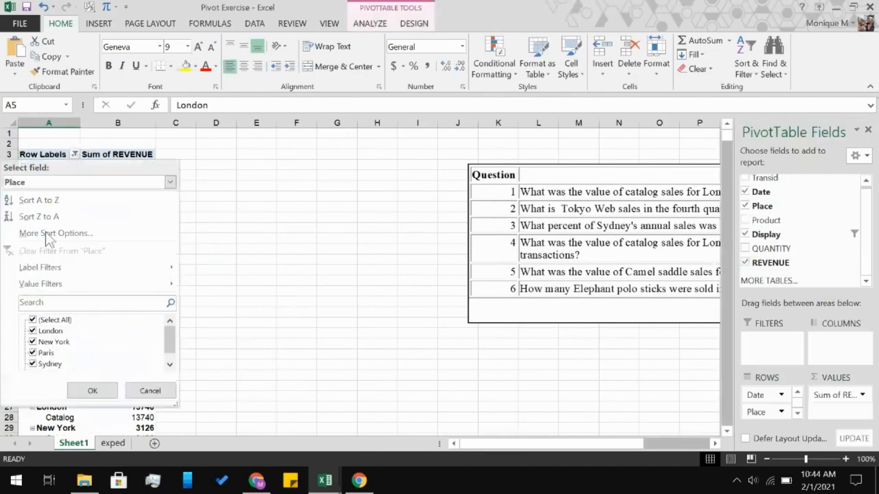
click(33, 320)
click(32, 331)
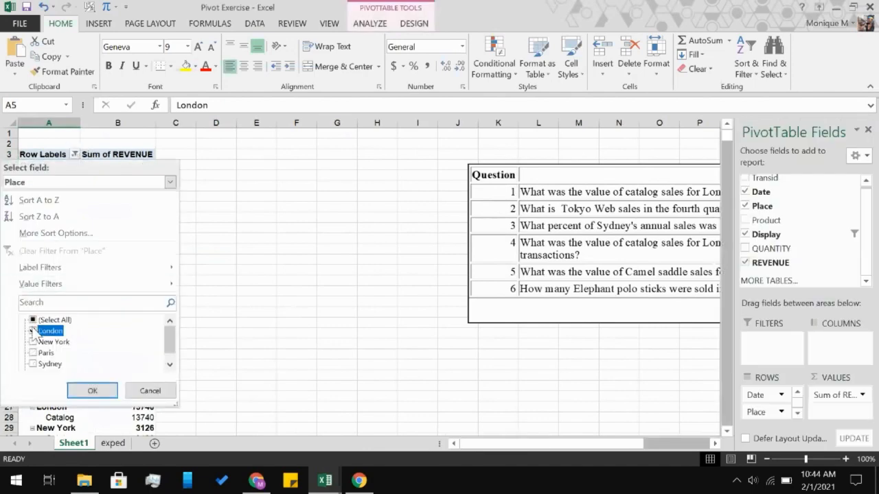
click(93, 391)
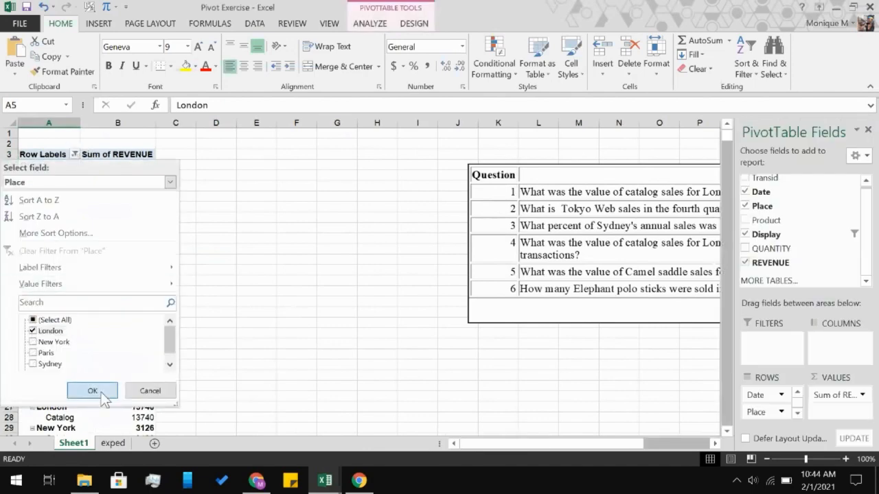
click(252, 264)
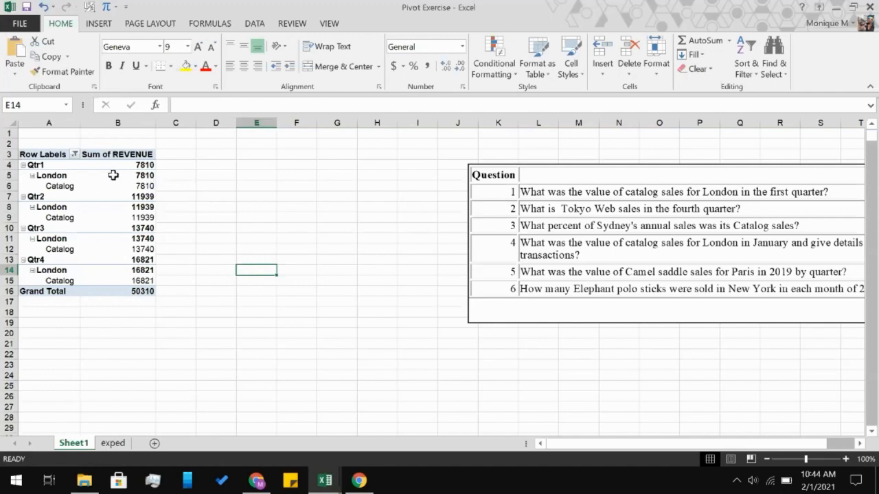
Try the Place field in the PivotTable's values area and return it to the rows beneath Date.
click(55, 165)
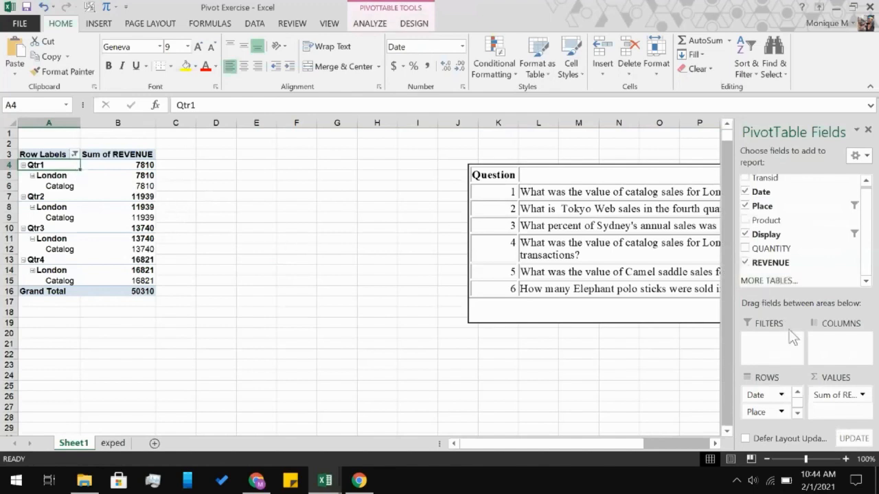
click(756, 415)
drag(756, 415, 845, 417)
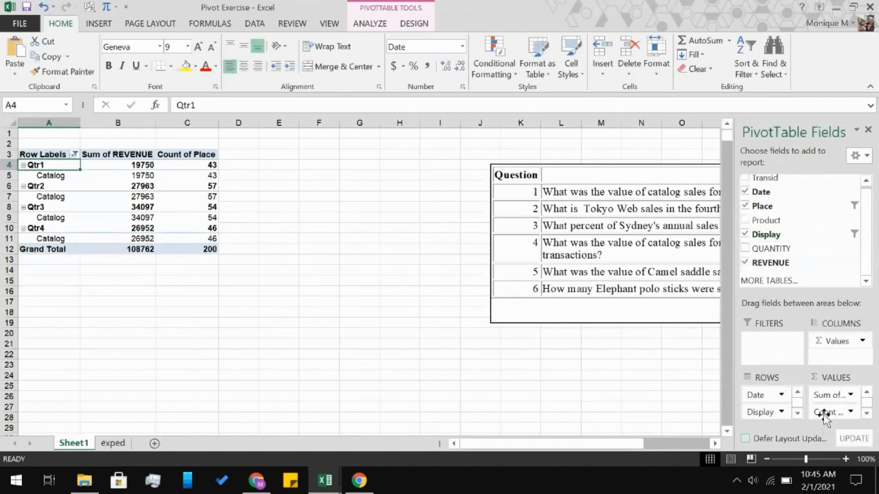
drag(824, 417, 386, 416)
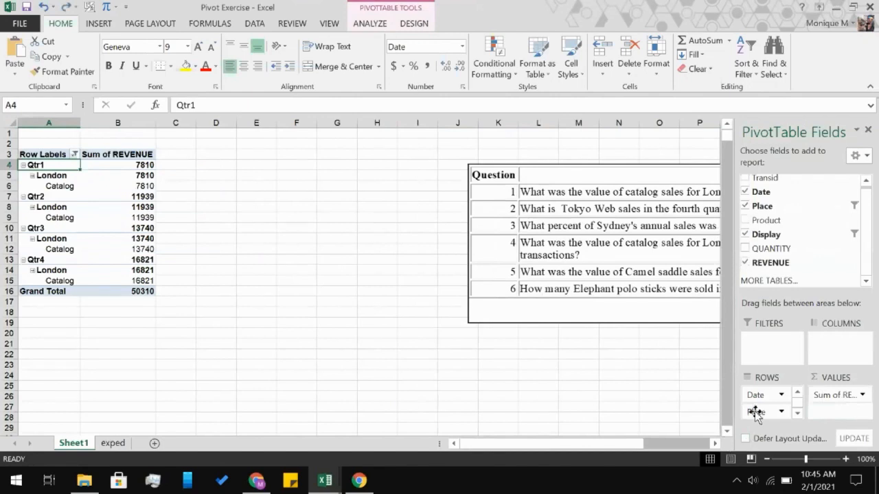
Move the Place field from the rows to the report filter and remove the Display field from the rows.
drag(755, 412, 766, 349)
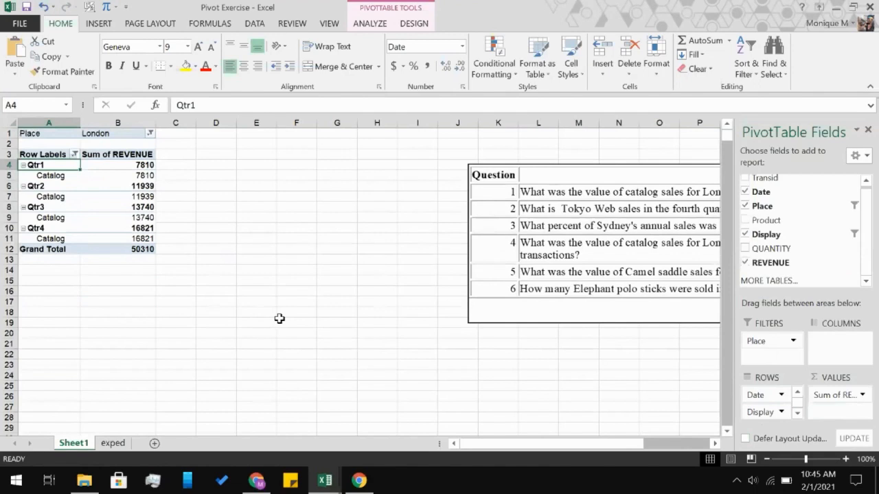
click(64, 133)
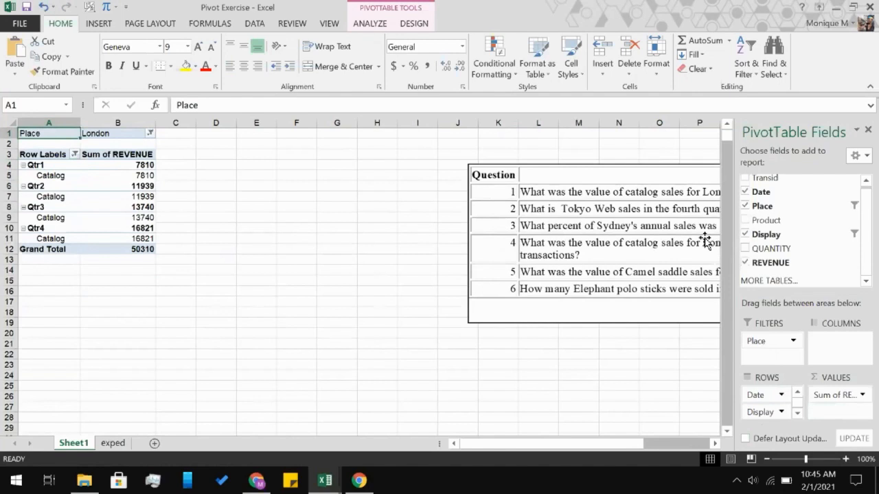
click(745, 234)
click(747, 235)
click(747, 235)
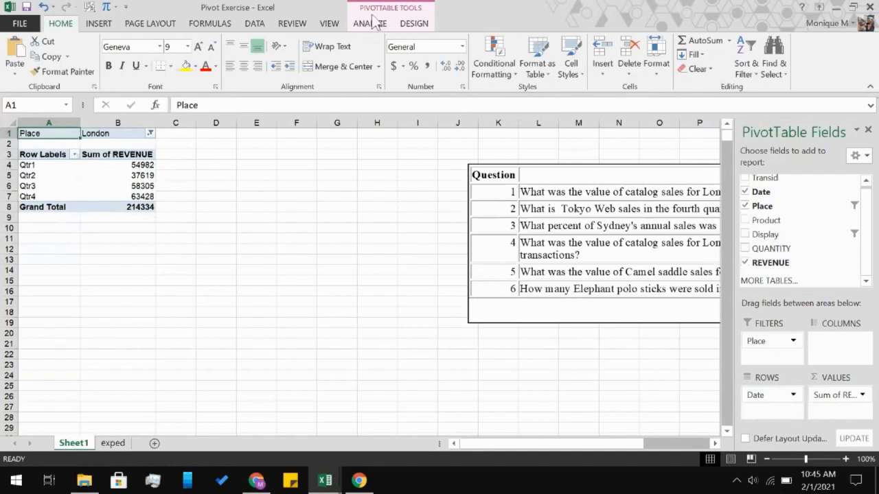
Insert a slicer for the Display field of the PivotTable.
click(371, 24)
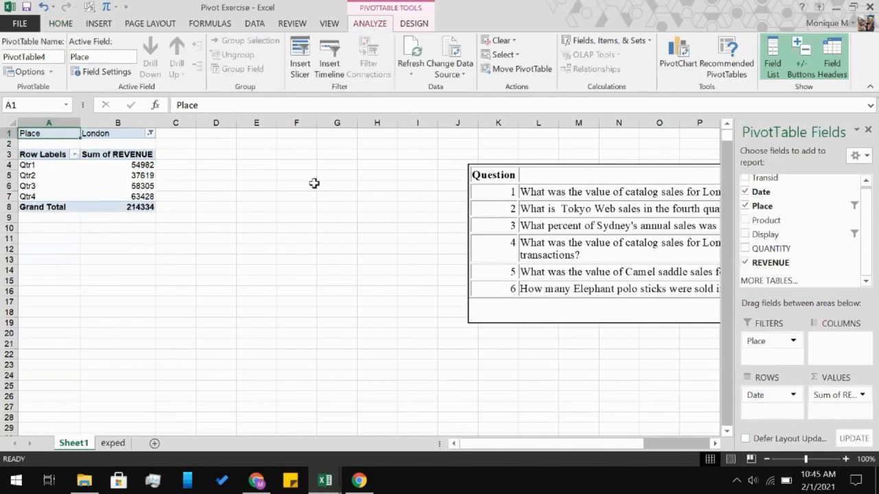
click(304, 69)
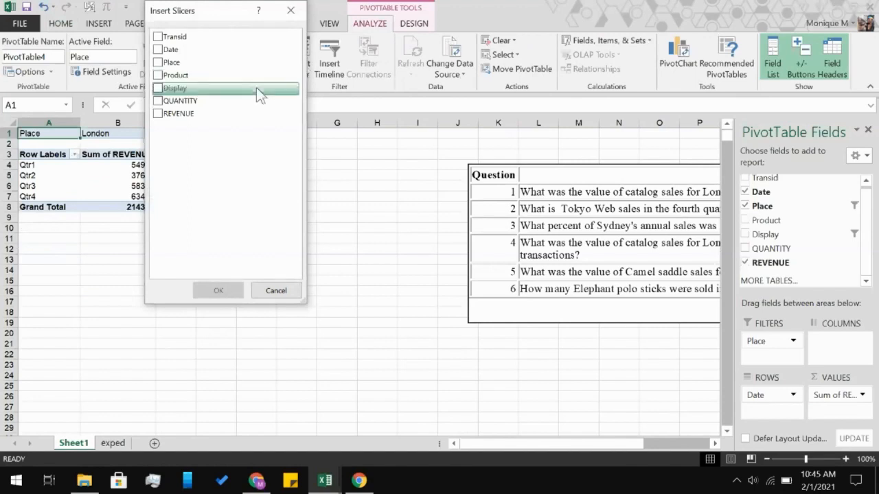
click(158, 88)
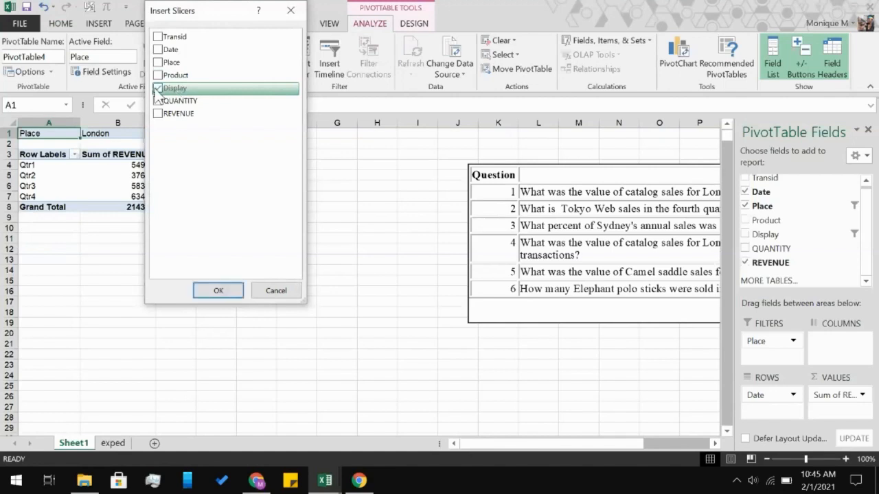
click(216, 292)
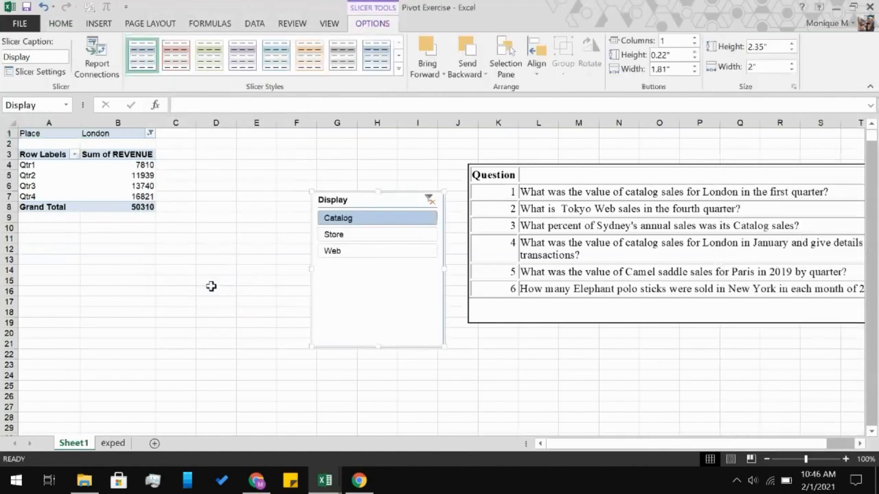
Compare London's quarterly revenue for Store, Web and Catalog sales by switching the Display slicer, ending on Web.
click(332, 236)
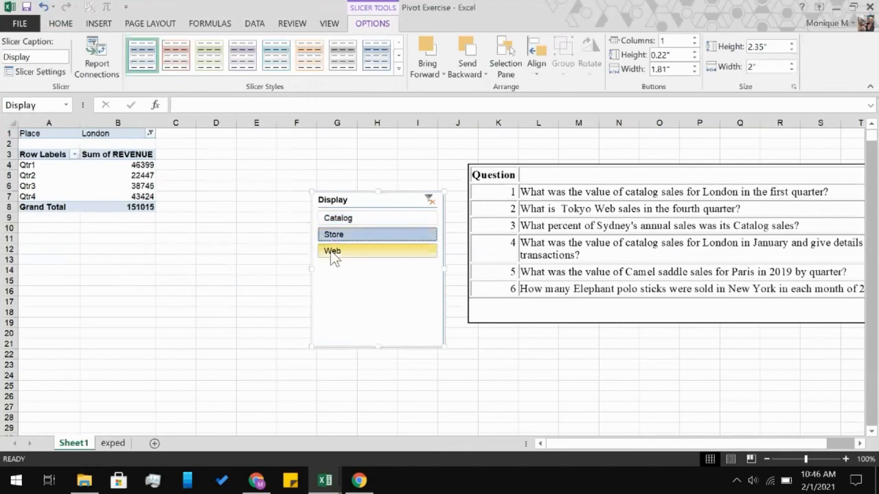
click(331, 252)
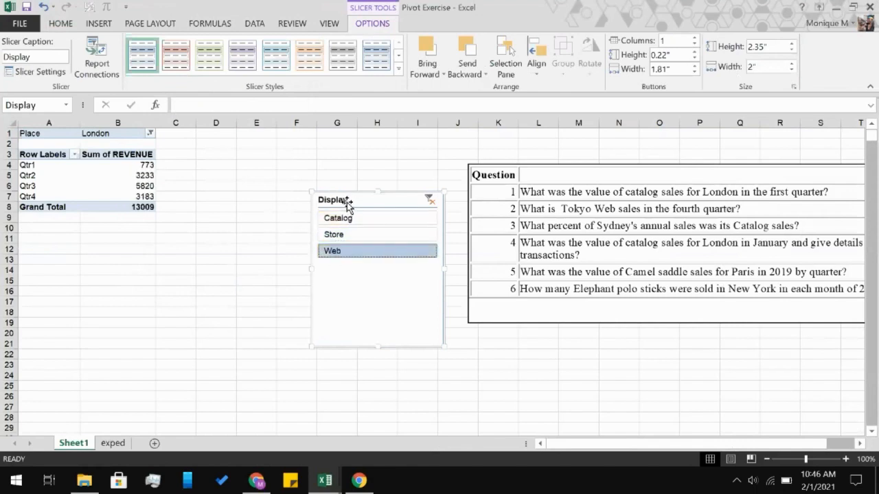
click(345, 223)
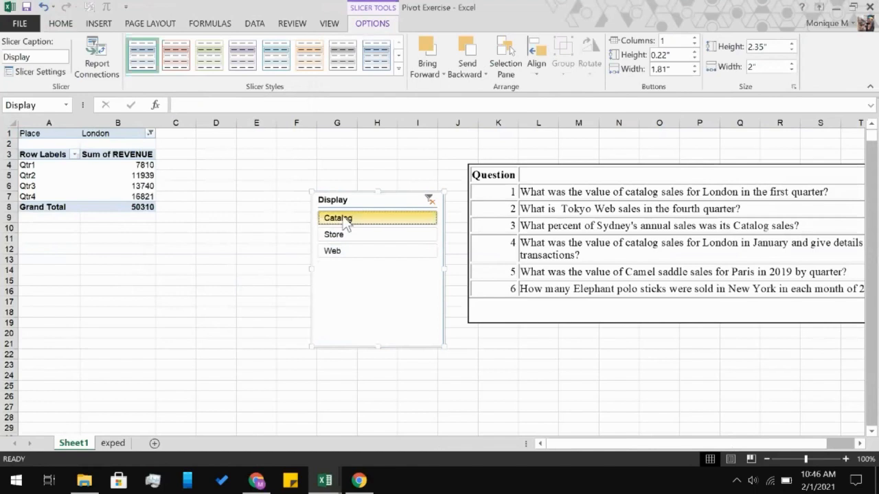
click(335, 235)
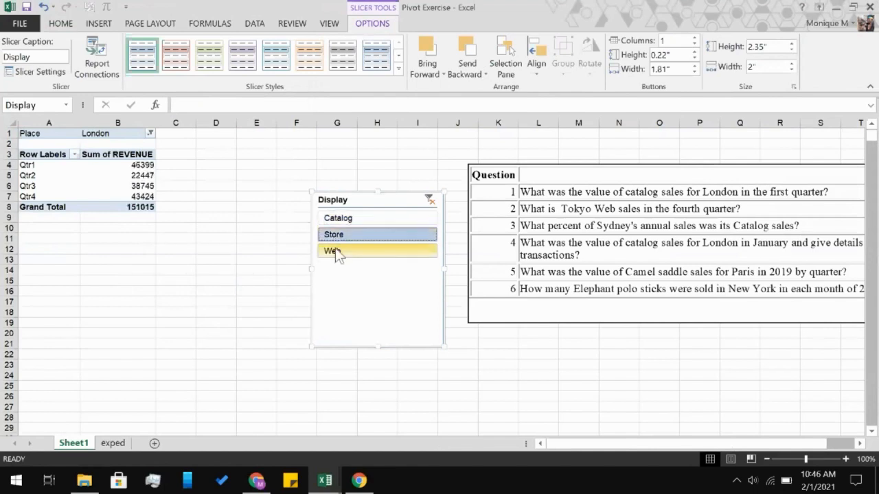
click(336, 252)
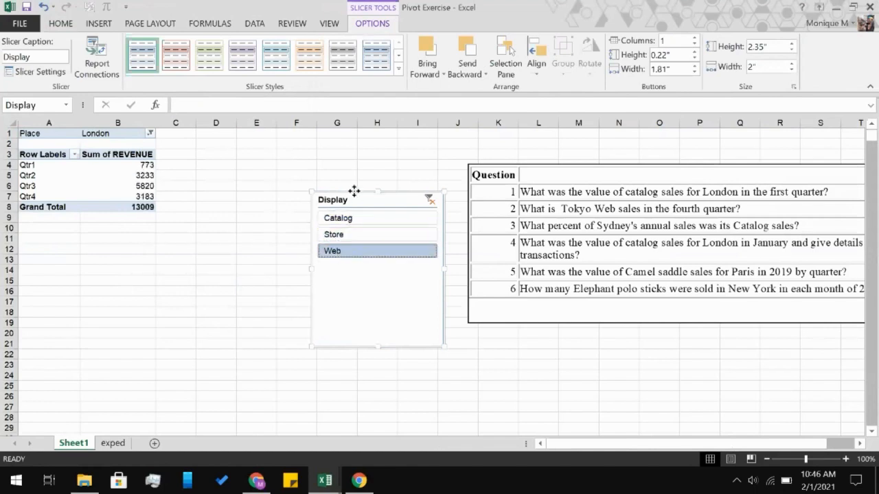
Move the Display slicer beside the PivotTable and place a new pie chart of the quarterly revenue next to the slicer.
drag(354, 190, 233, 143)
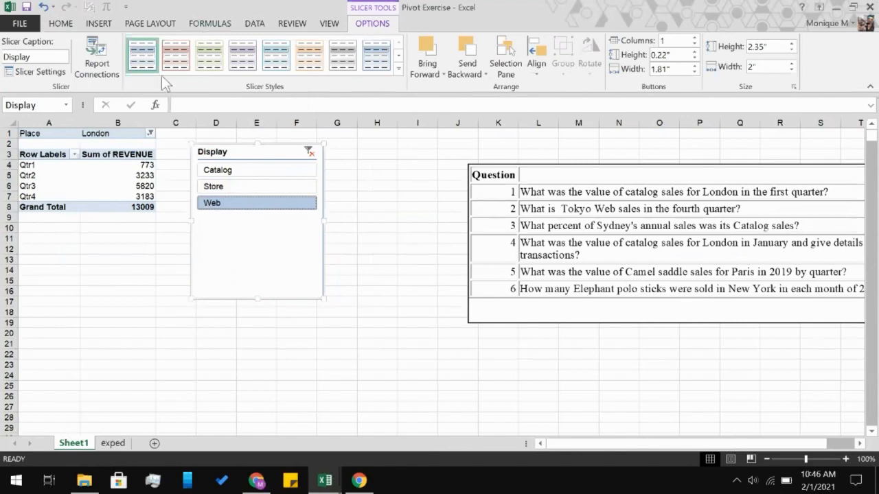
click(96, 25)
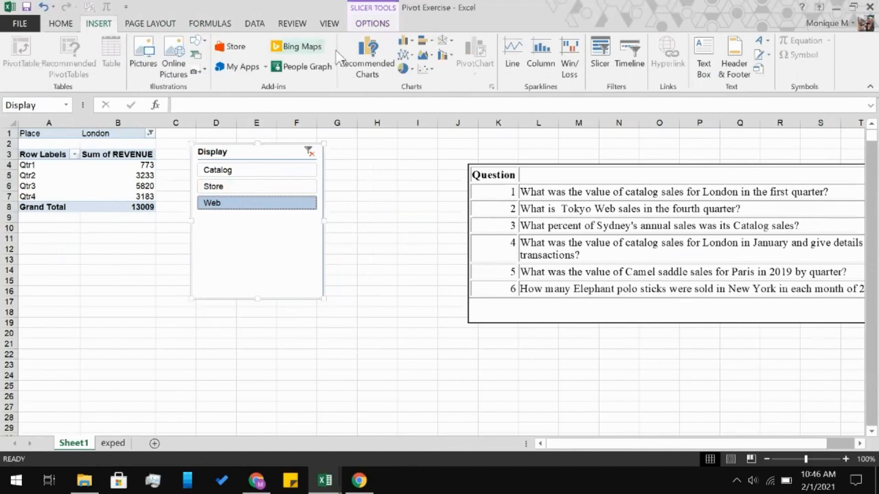
click(405, 69)
click(416, 109)
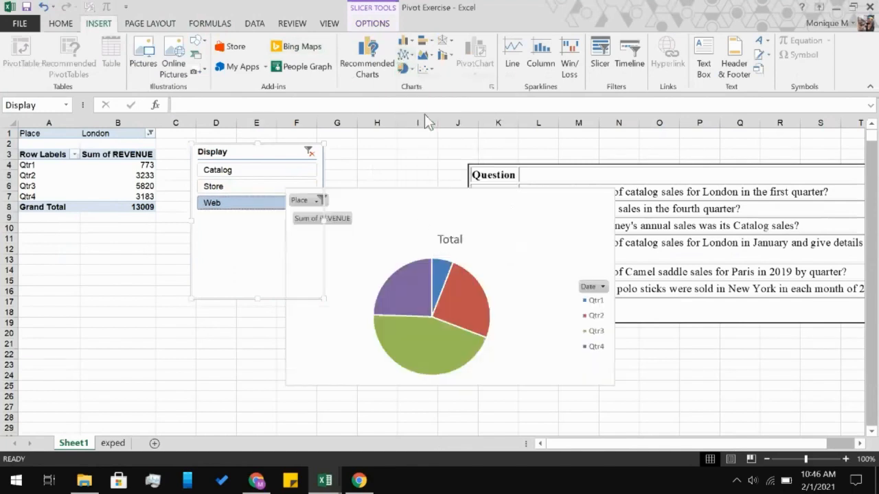
drag(416, 194, 457, 146)
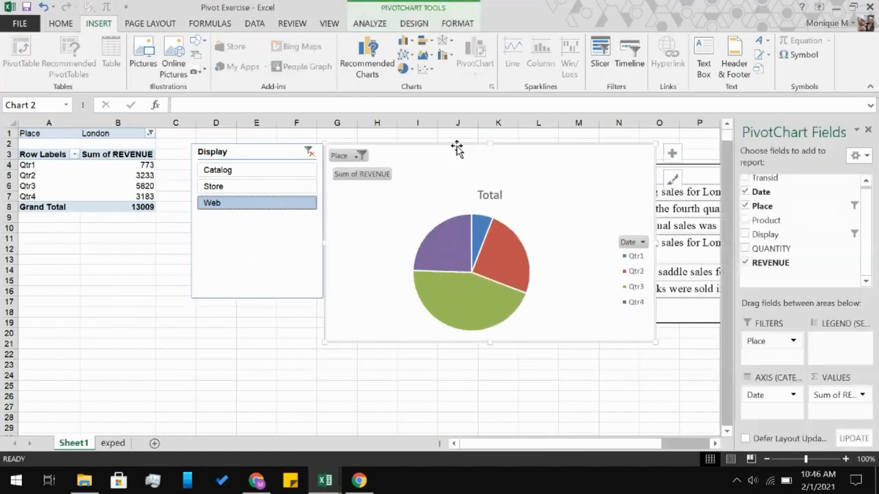
Use the Display slicer to filter the PivotTable and pie chart by Store and finally by Catalog.
click(278, 187)
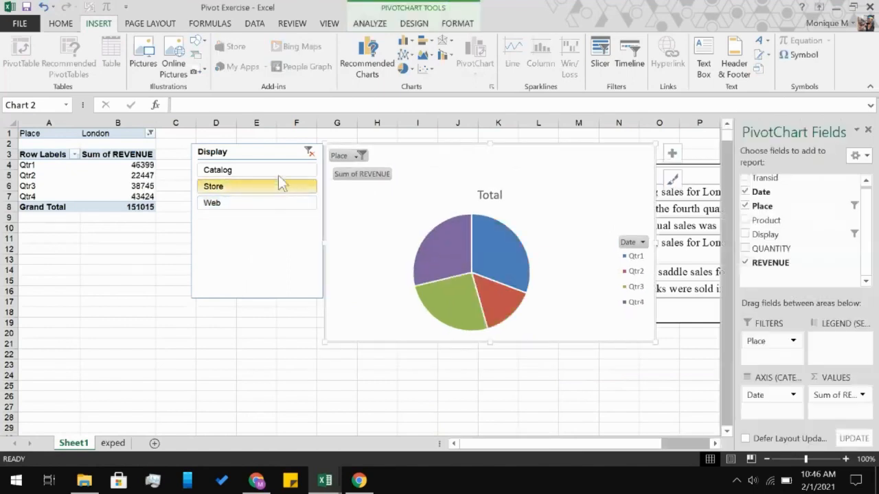
click(278, 169)
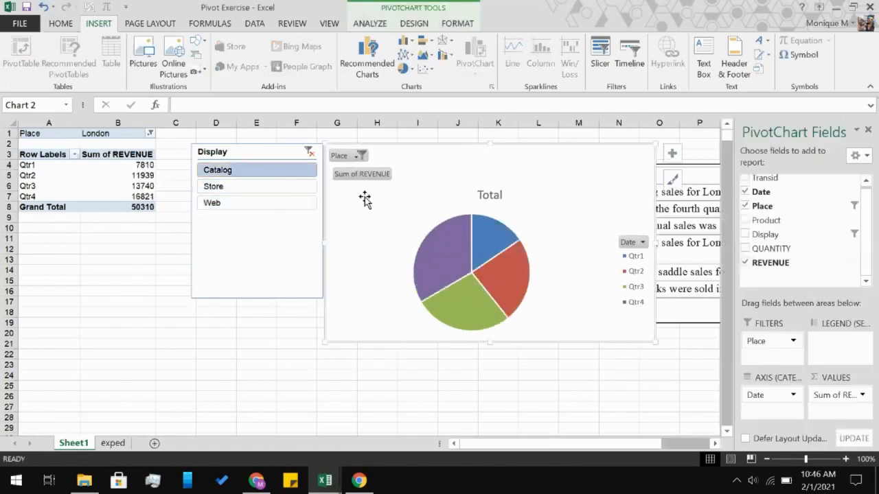
Switch the Display slicer to Store and finally Web, and delete the pie chart.
click(252, 187)
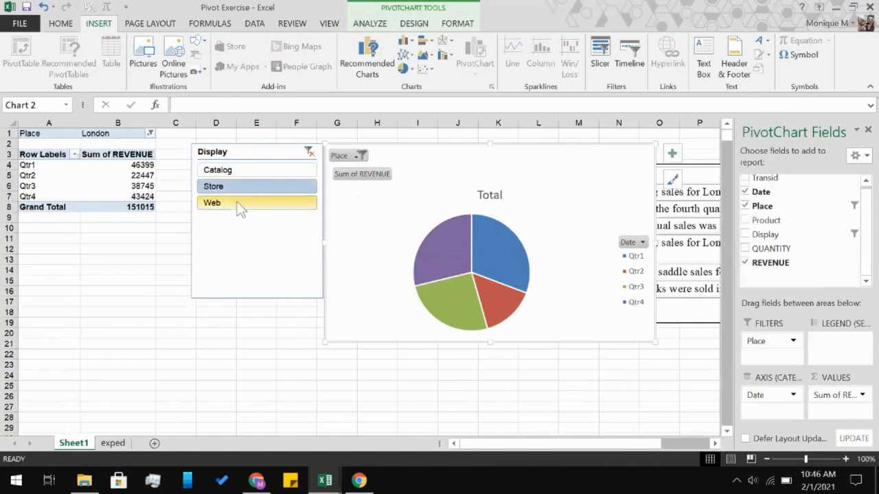
click(238, 206)
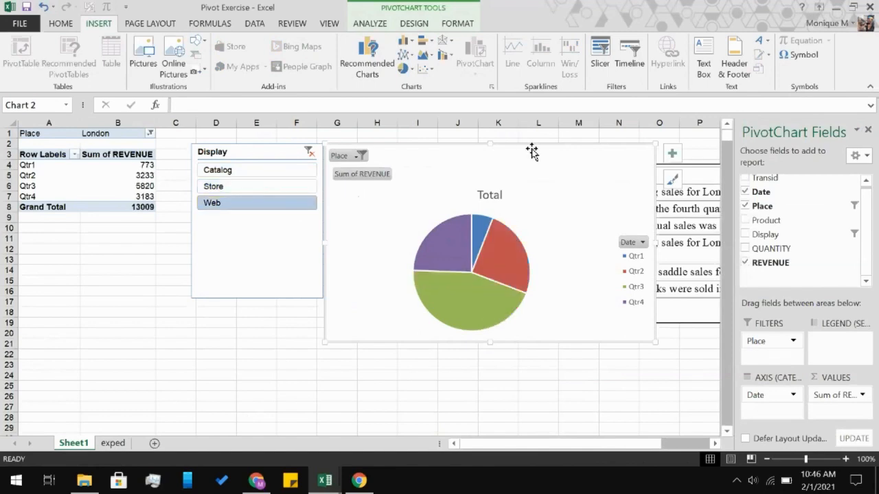
key(Delete)
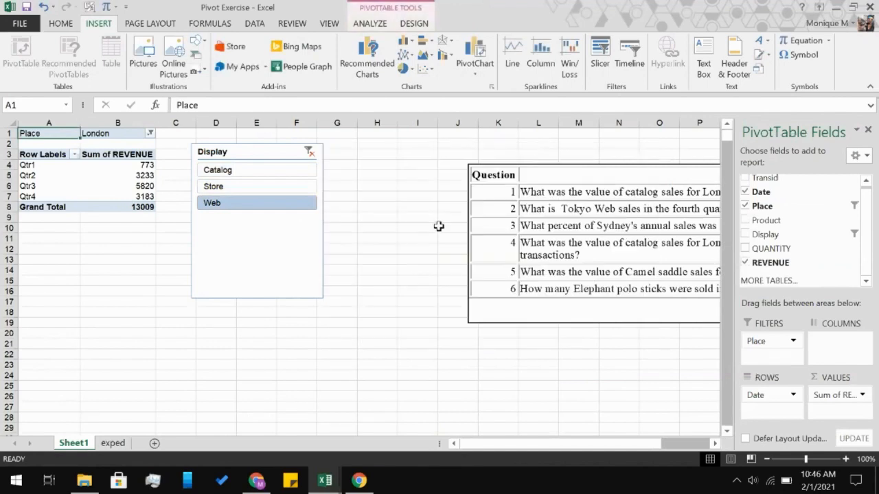
Check the sales question list and filter the PivotTable's Place field to Tokyo only, deselecting London.
click(370, 211)
scroll(369, 210, right, 2)
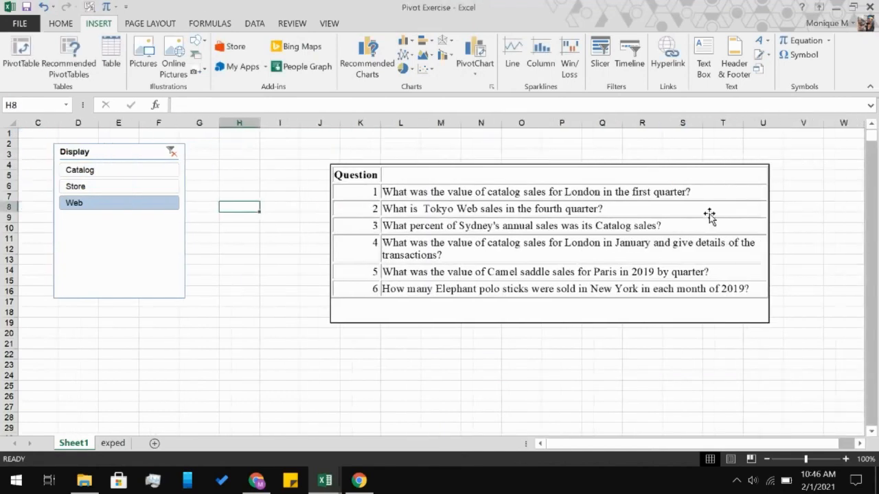
click(790, 185)
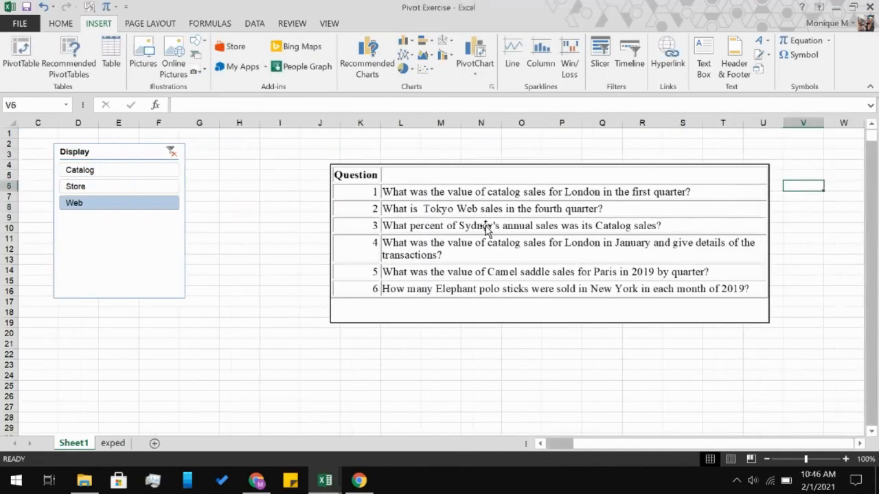
scroll(251, 244, left, 2)
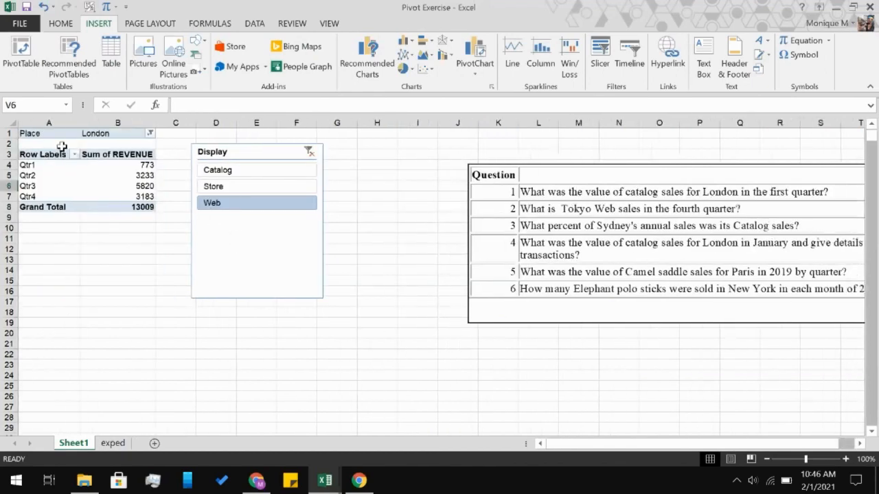
click(55, 186)
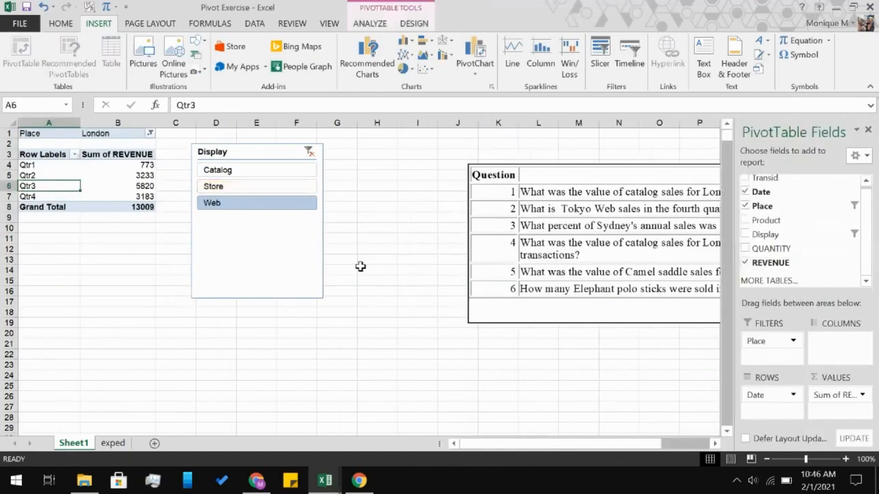
scroll(408, 255, right, 2)
scroll(408, 257, left, 2)
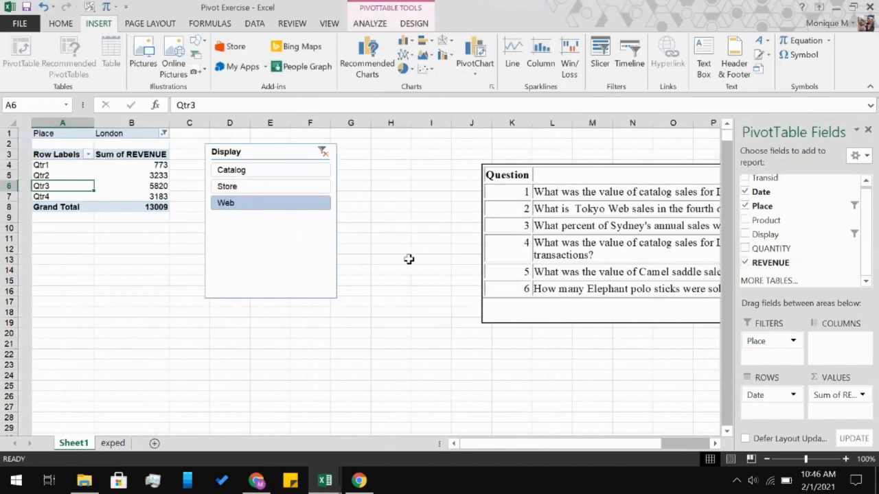
click(150, 134)
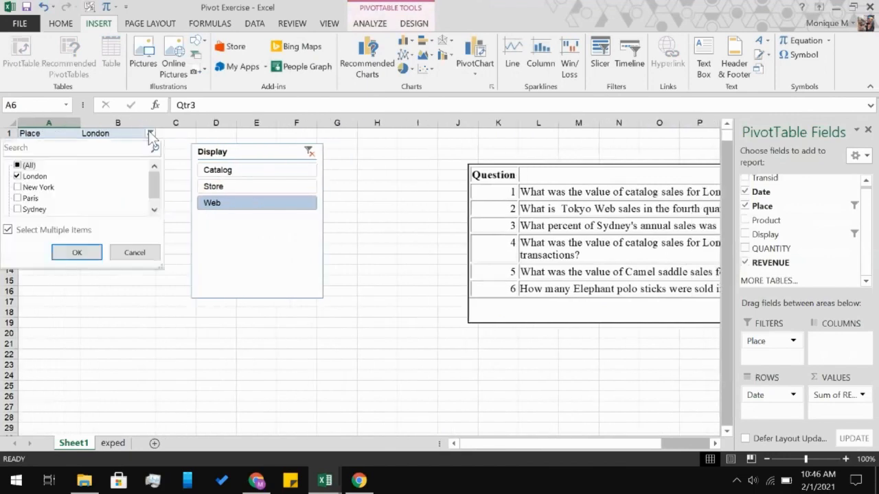
scroll(31, 206, down, 1)
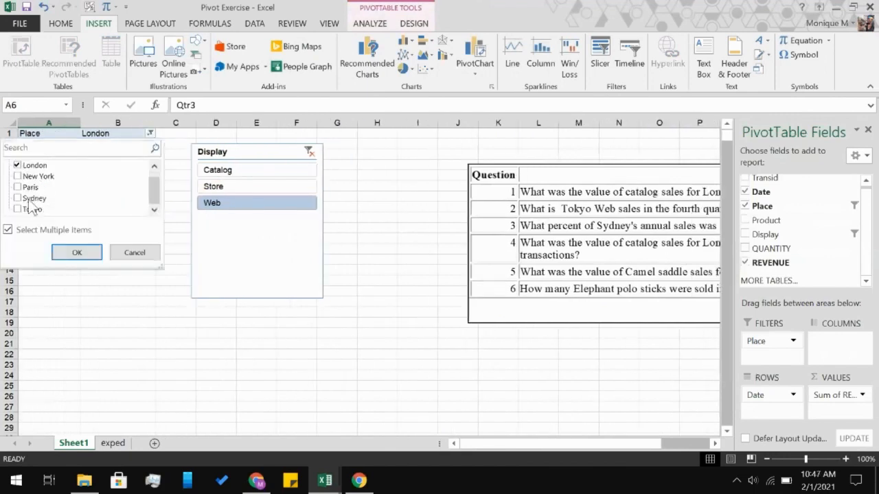
click(31, 208)
click(20, 166)
click(64, 255)
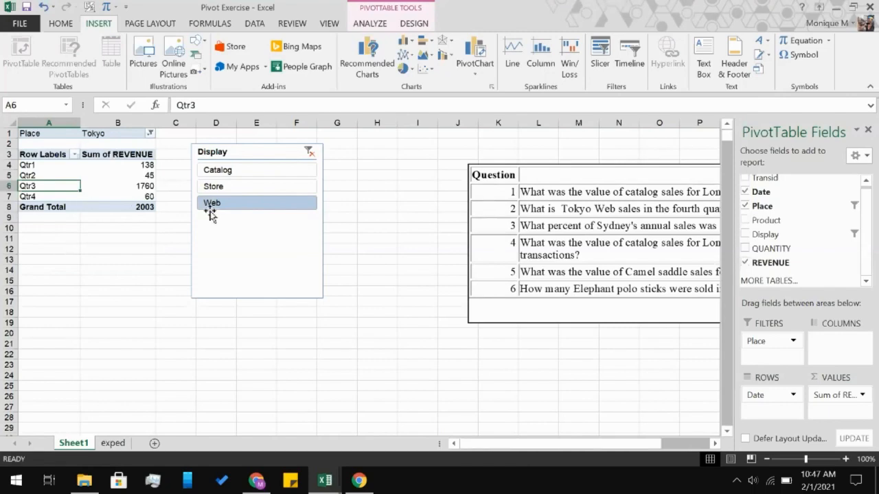
Enter 45 in cell J8 as the answer to question 2 on Tokyo's Web sales.
scroll(344, 218, right, 5)
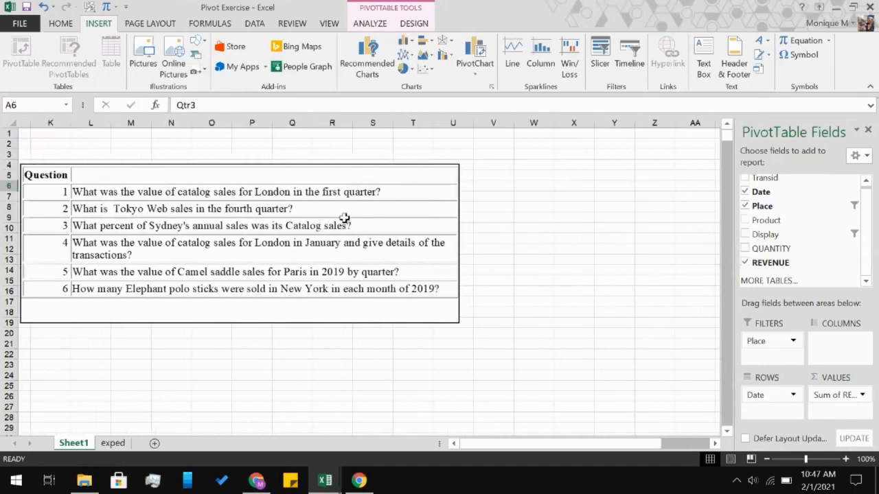
scroll(344, 218, left, 5)
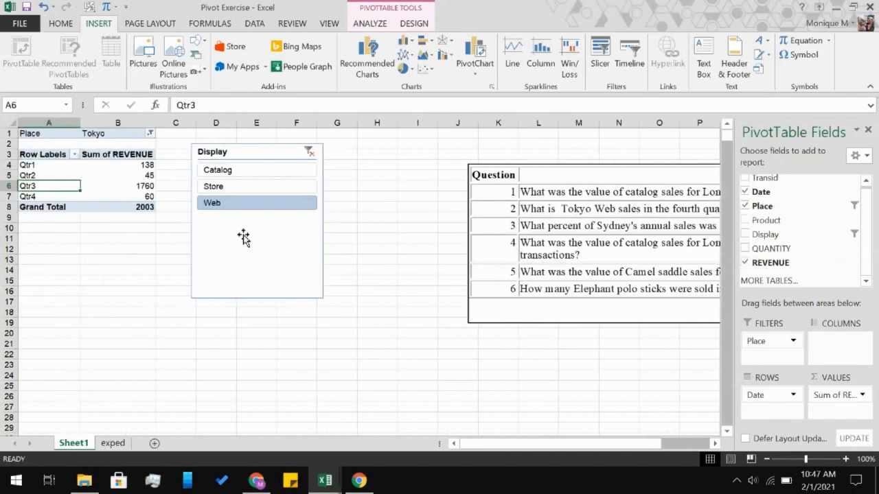
scroll(399, 250, right, 2)
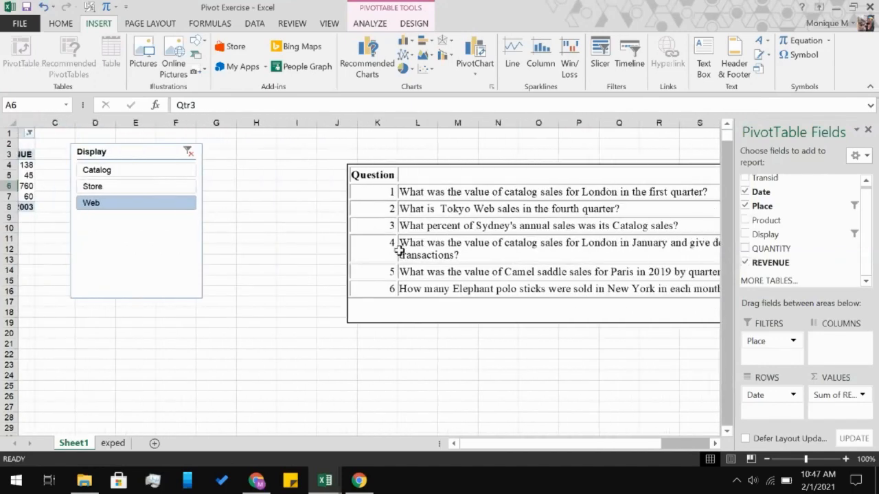
scroll(398, 251, right, 1)
click(306, 207)
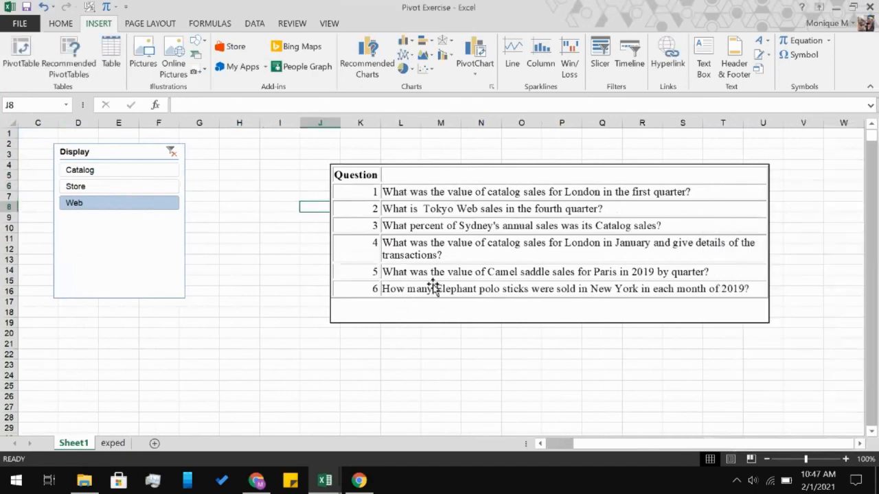
scroll(294, 244, left, 3)
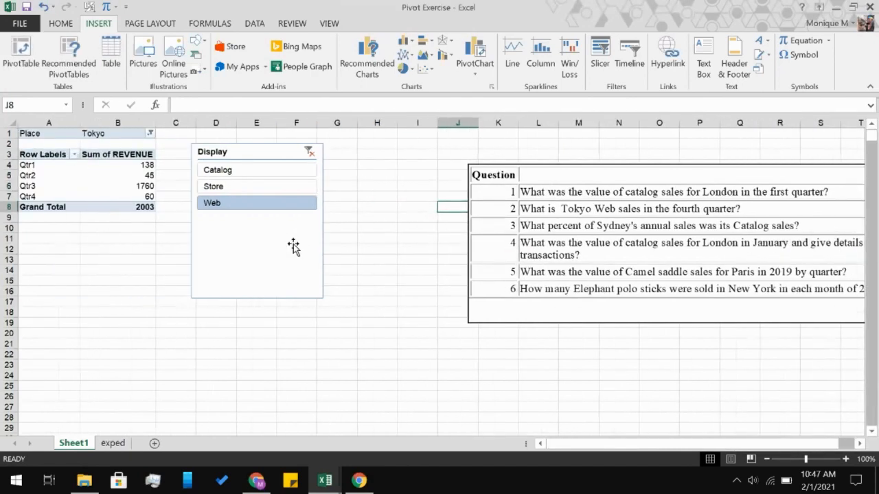
text(45)
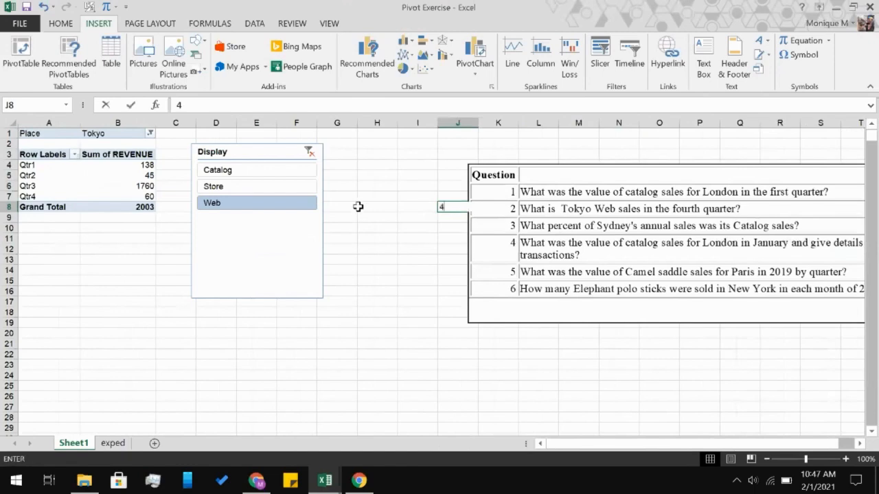
click(377, 239)
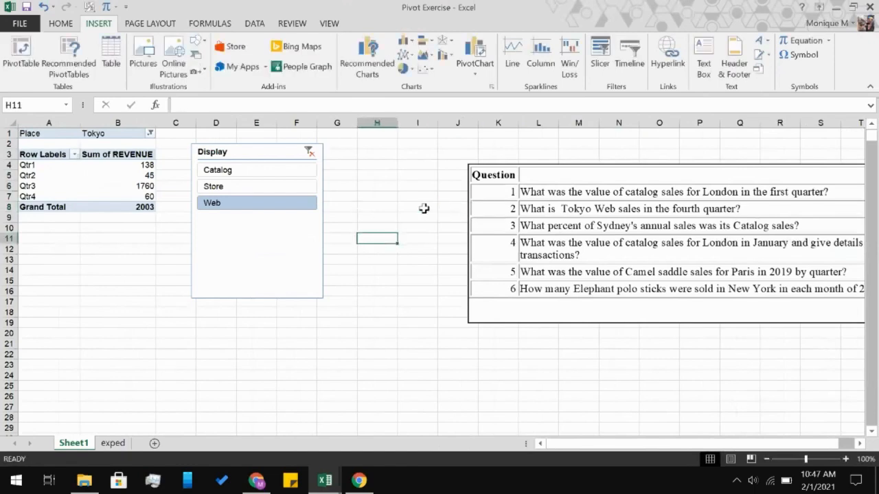
Shift the question list slightly away from column J and enter 60 in cell J8 as the answer to question 2.
drag(526, 173, 555, 169)
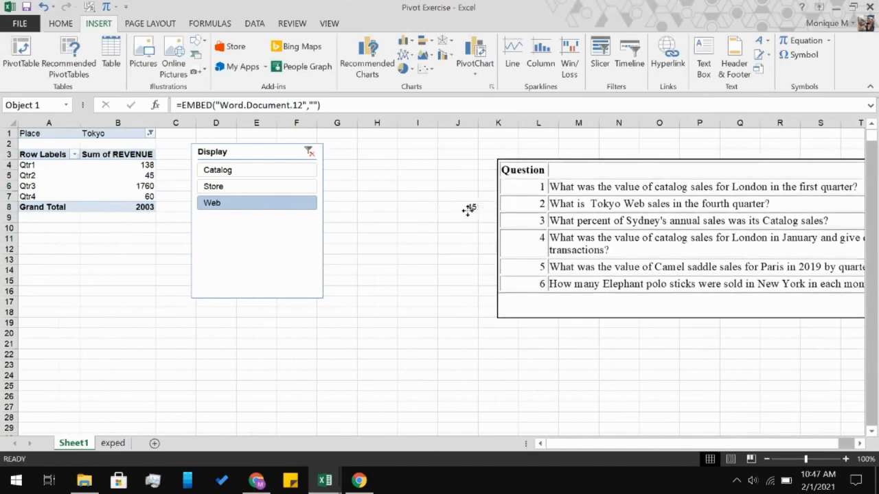
click(469, 209)
text(60)
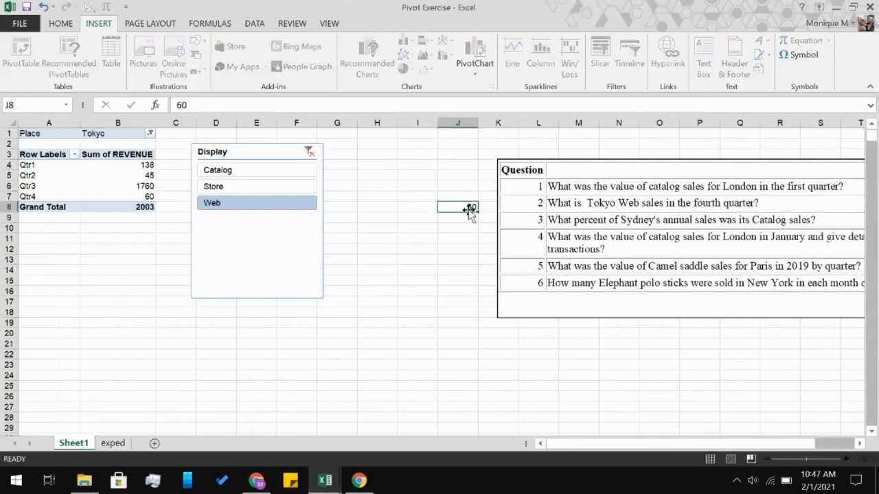
key(Return)
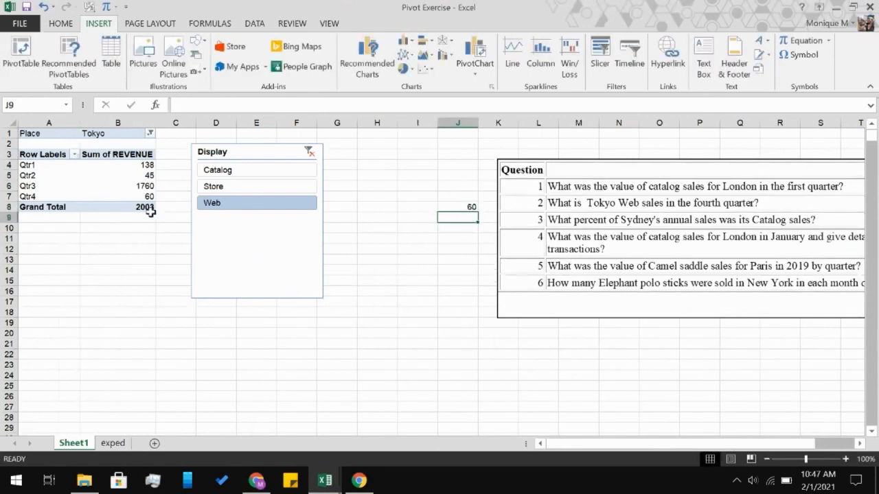
Filter the PivotTable to Catalog with the Display slicer and set its Place filter to Sydney only.
click(238, 172)
click(150, 134)
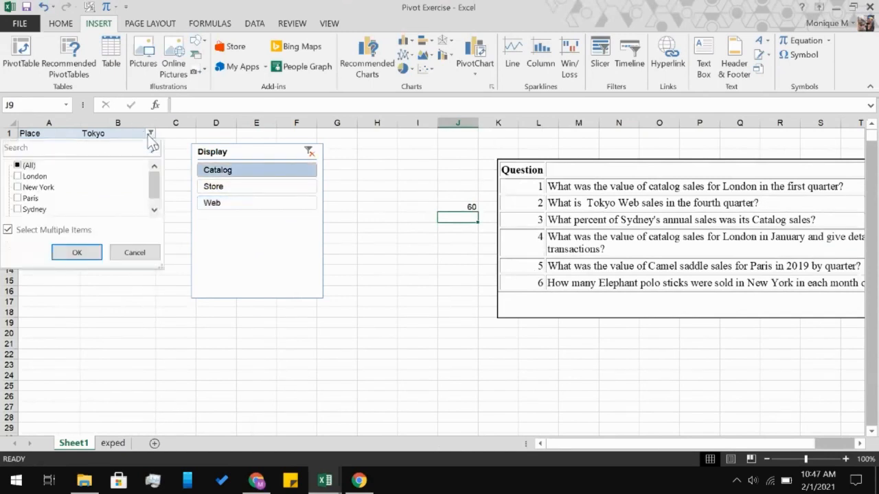
click(35, 210)
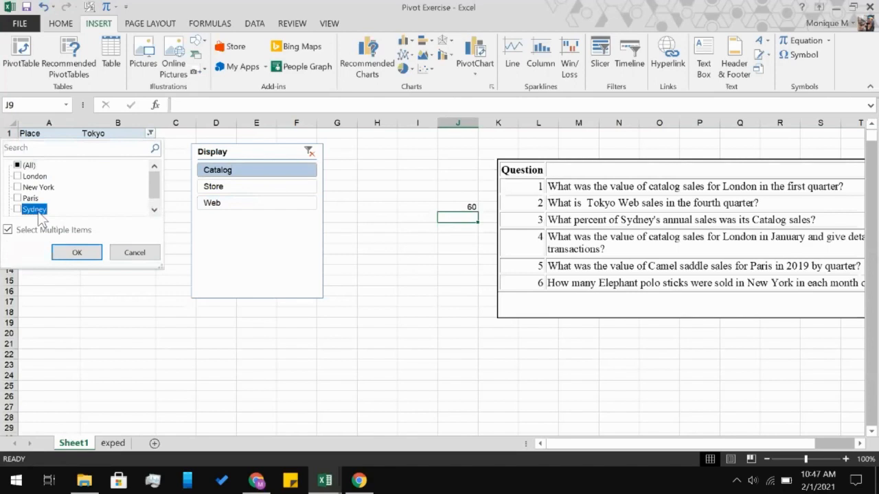
click(17, 210)
scroll(17, 212, down, 1)
click(18, 209)
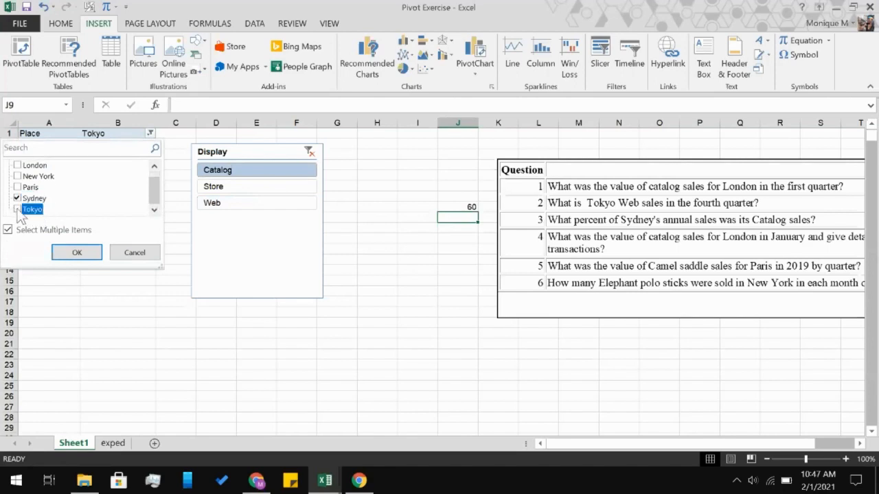
click(76, 252)
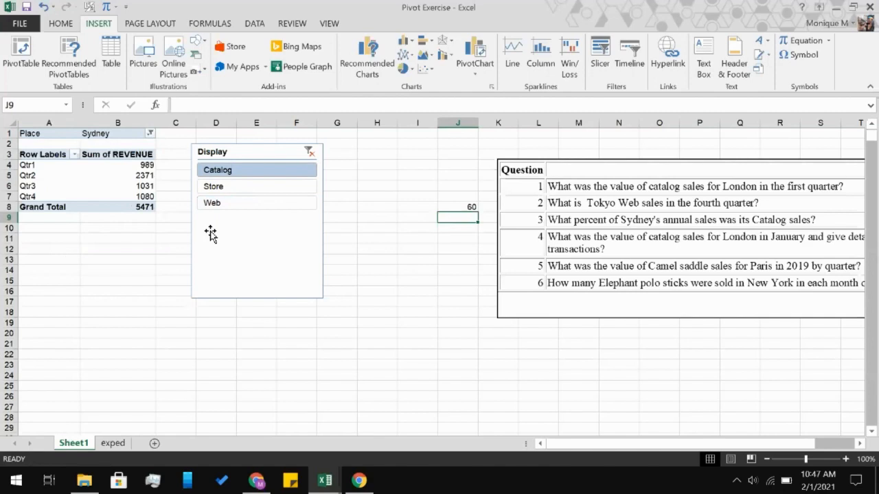
Group the PivotTable's date row labels by Years instead of Quarters.
click(73, 155)
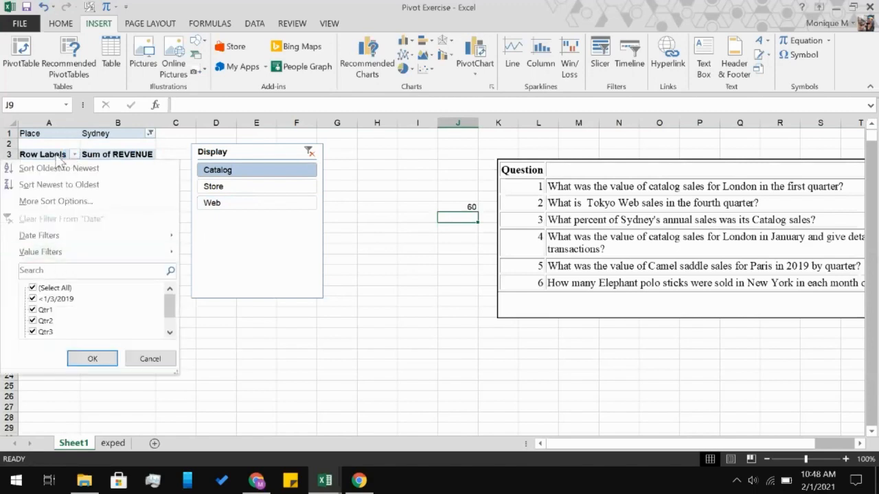
click(61, 158)
click(41, 177)
right_click(41, 176)
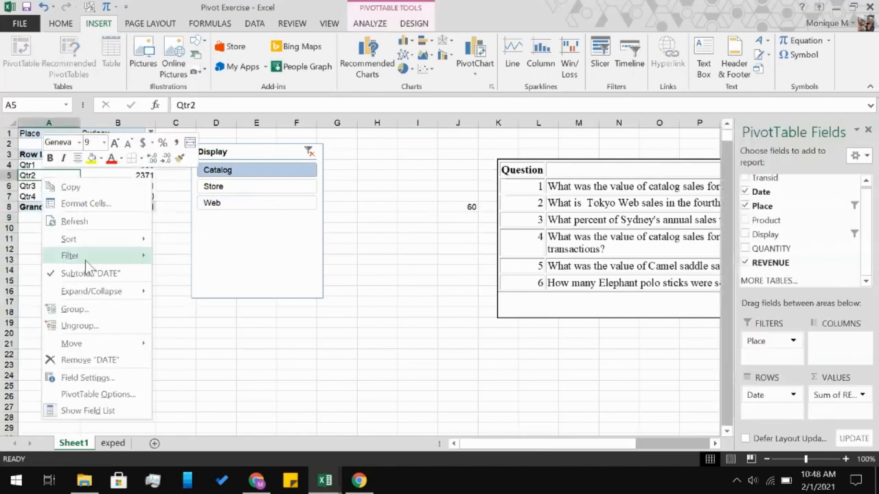
click(88, 311)
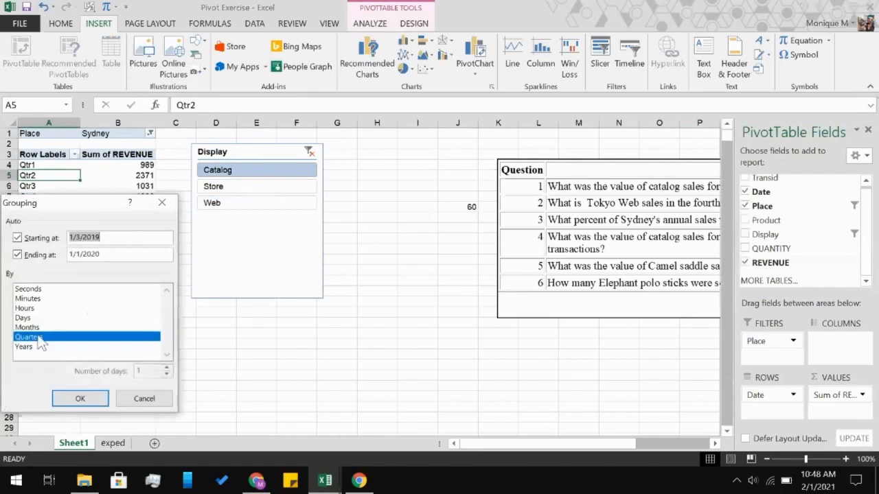
click(34, 337)
click(30, 348)
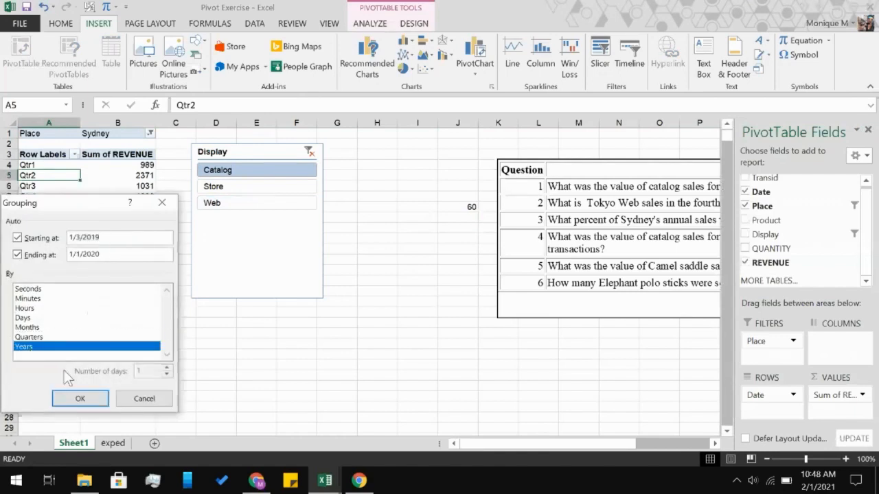
click(79, 401)
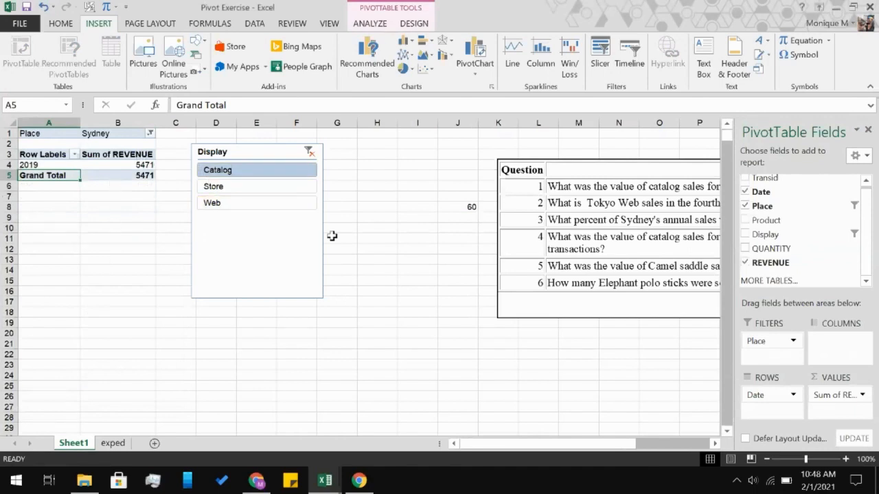
Clear the Display slicer's filter to include all of Sydney's sales channels, and select the 2019 revenue value.
scroll(331, 236, right, 3)
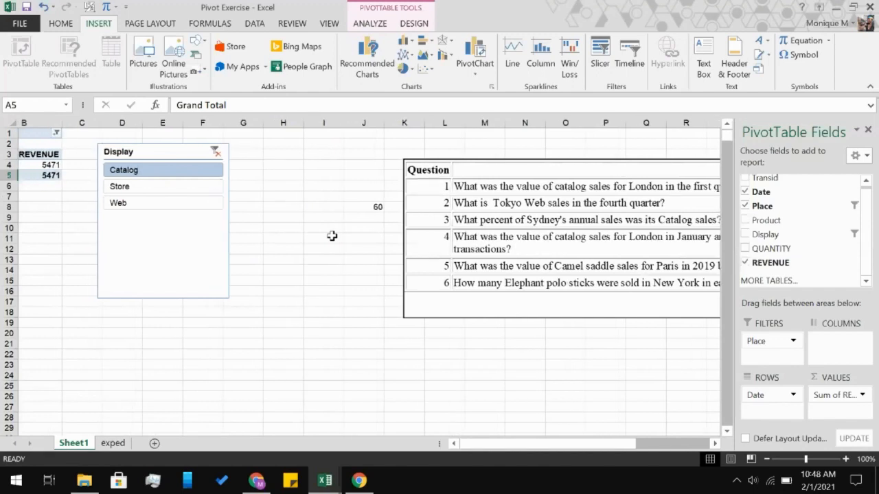
scroll(332, 235, left, 3)
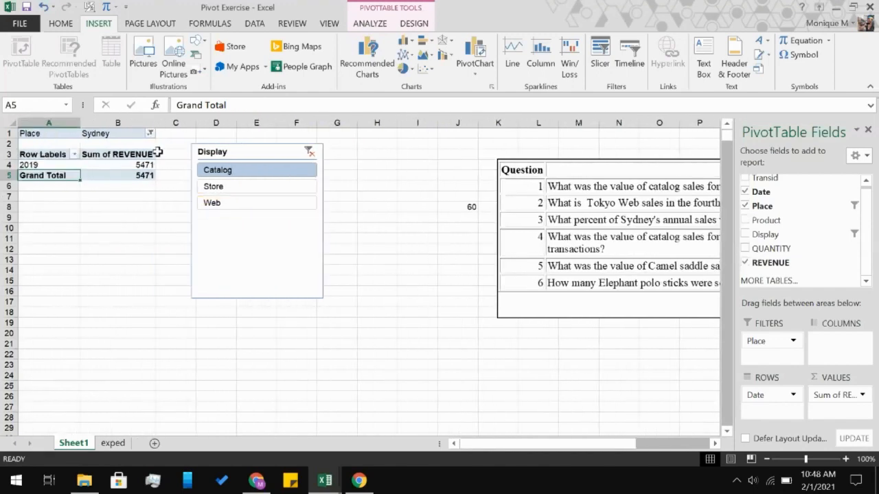
click(309, 151)
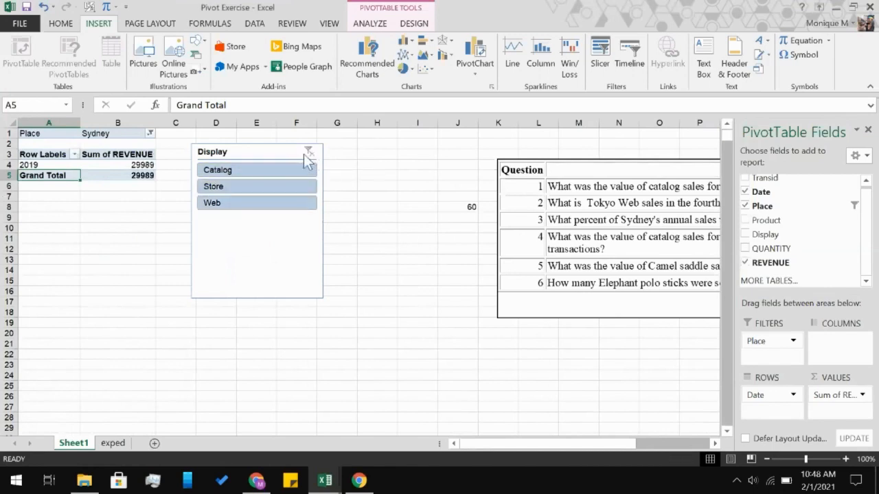
click(137, 165)
click(655, 302)
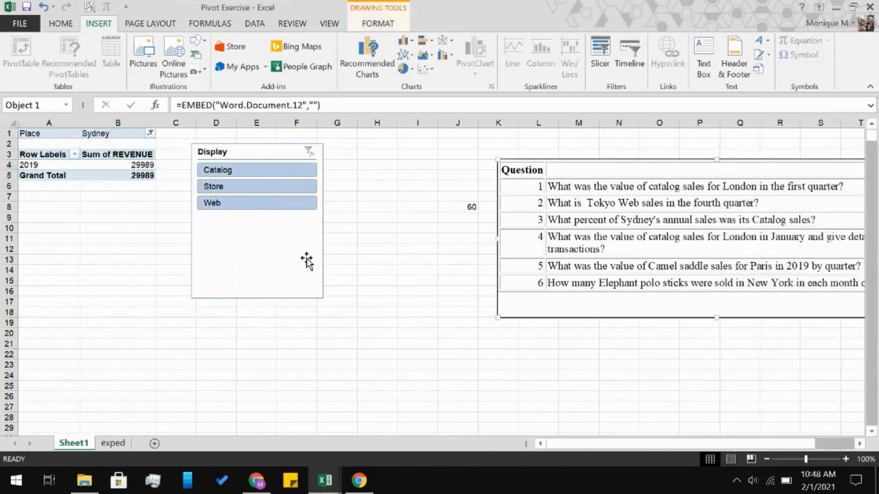
click(99, 167)
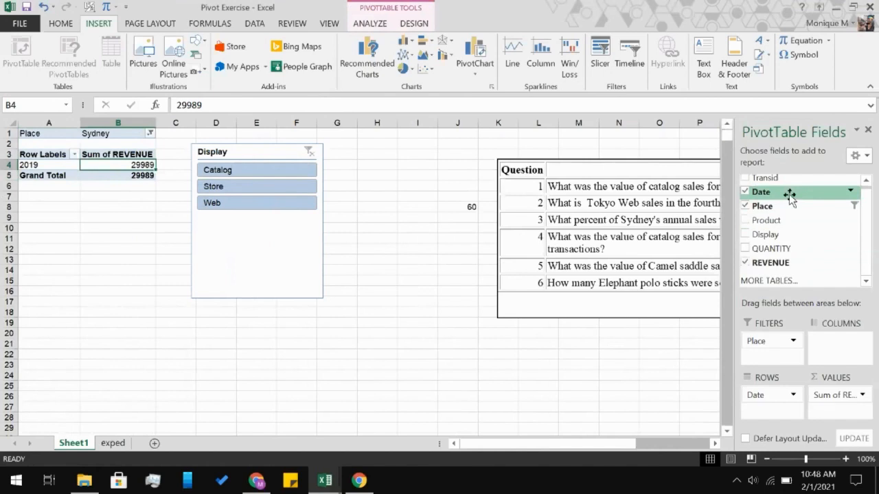
Add the Display field to the PivotTable rows and insert a pie chart from the PivotTable range A3:B8.
click(753, 237)
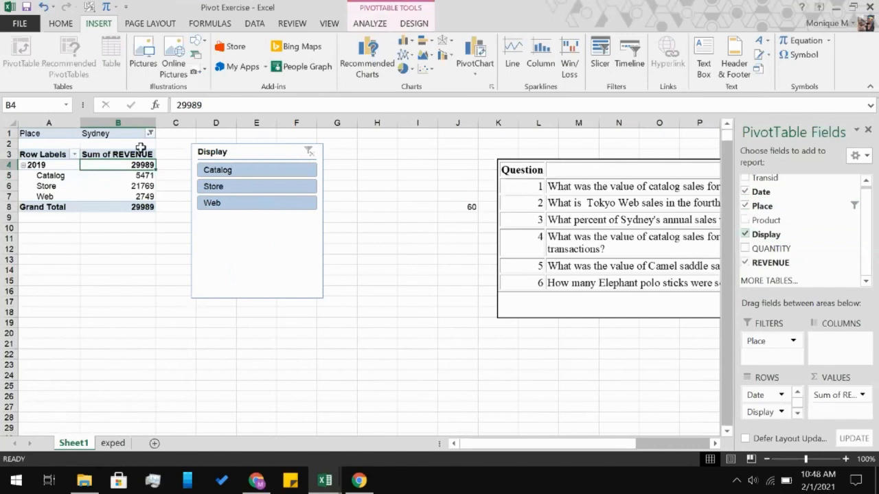
click(34, 155)
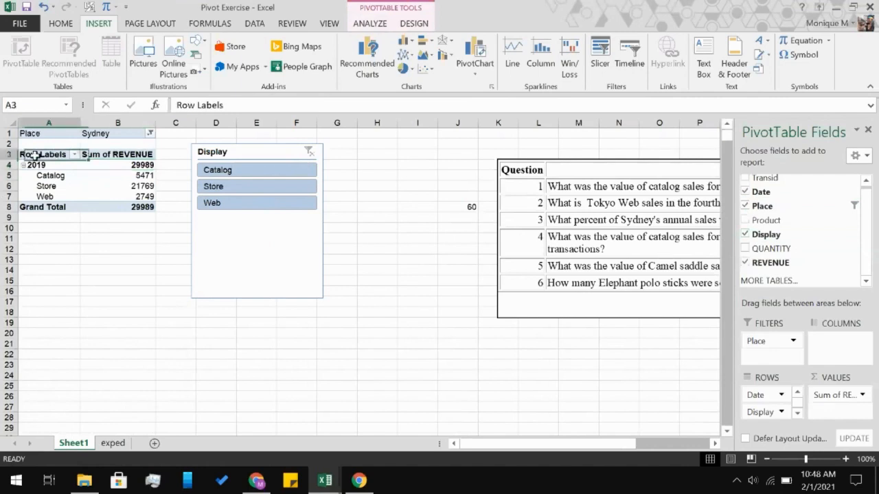
shift+click(117, 207)
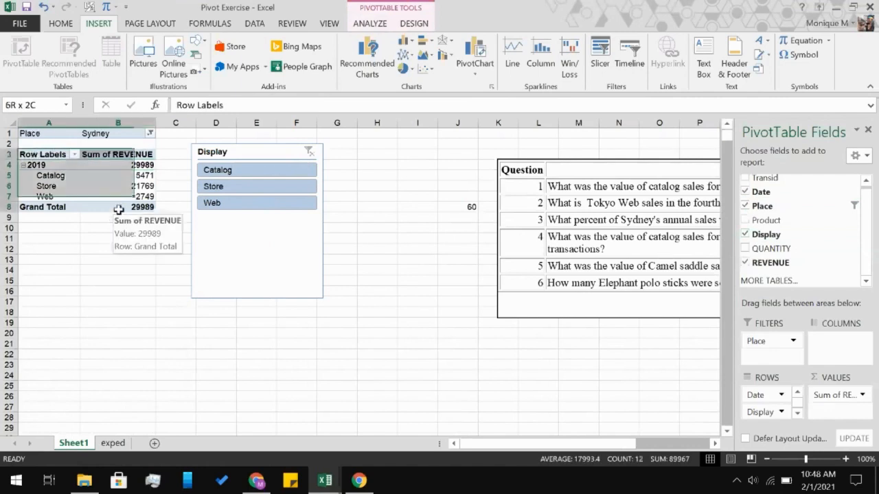
click(404, 68)
click(413, 112)
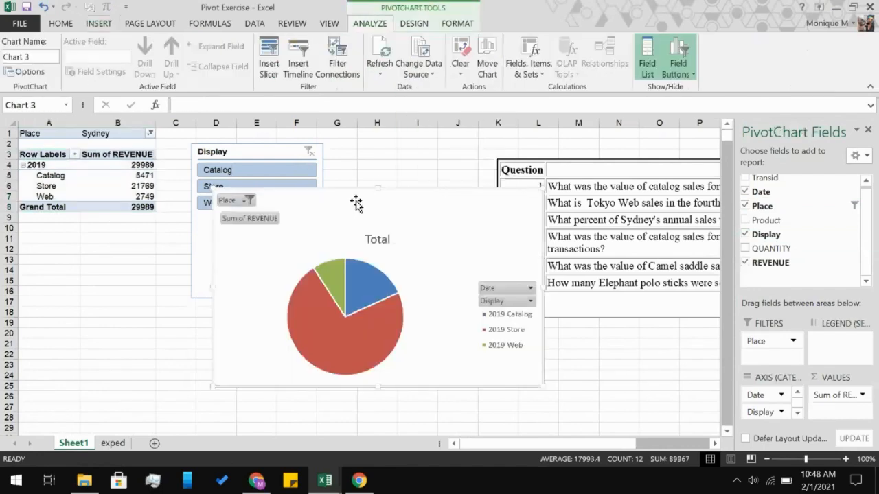
Move the pie chart down below the PivotTable, over the lower part of the Display slicer, and make it narrower.
drag(361, 193, 298, 257)
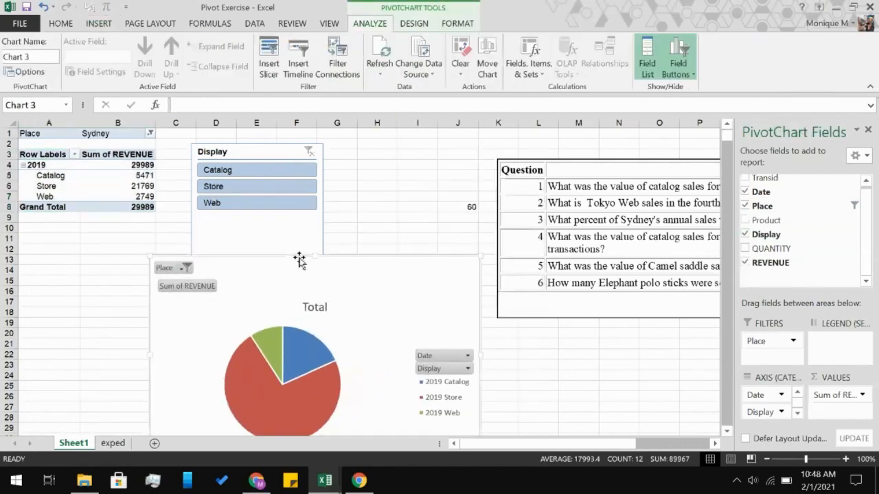
scroll(298, 256, down, 5)
scroll(300, 259, up, 1)
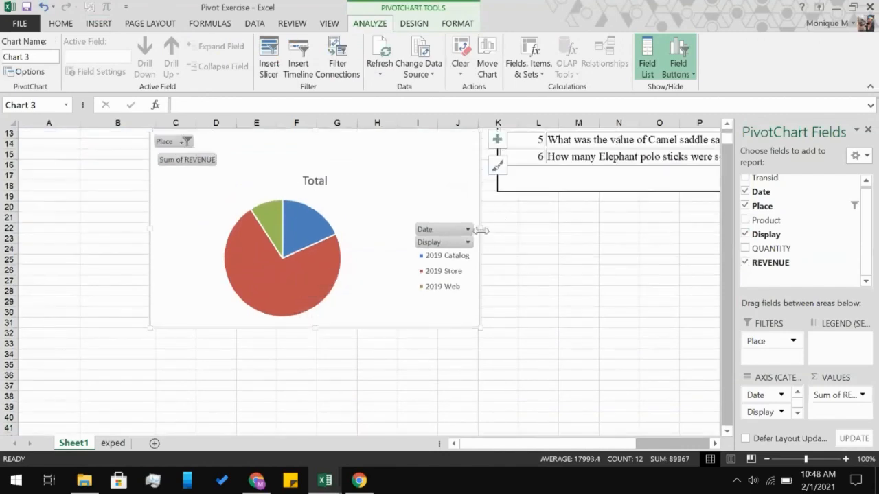
drag(481, 230, 386, 234)
scroll(452, 245, up, 3)
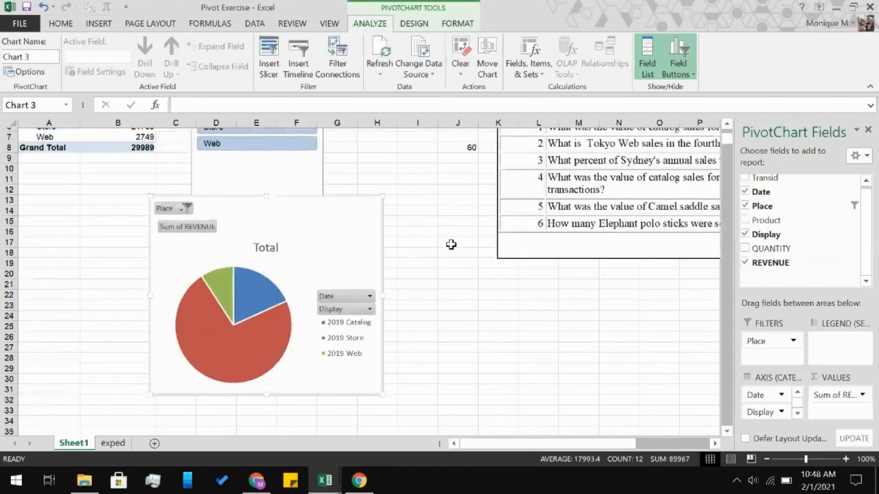
Add a data label to the 2019 Store slice of the pie chart.
click(280, 317)
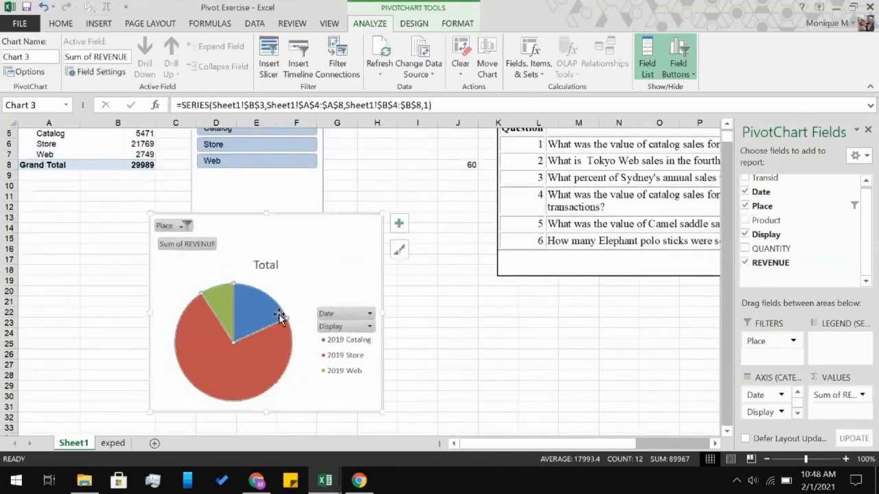
click(249, 352)
click(399, 223)
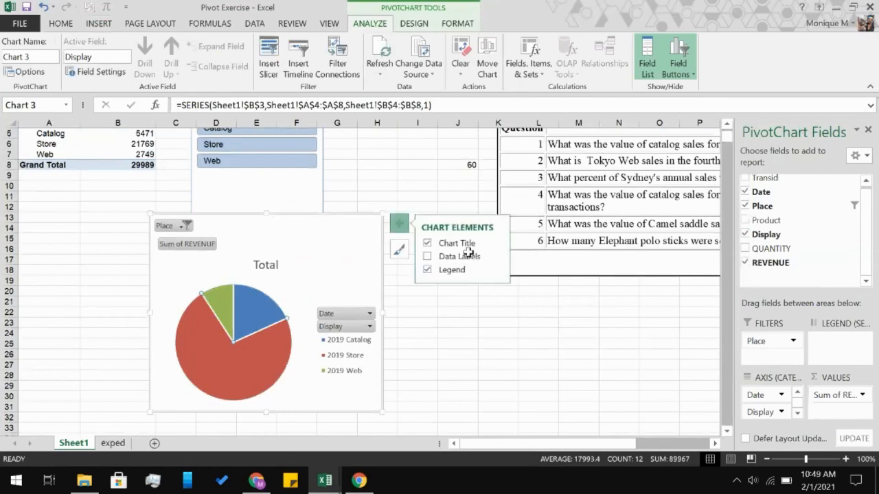
click(479, 257)
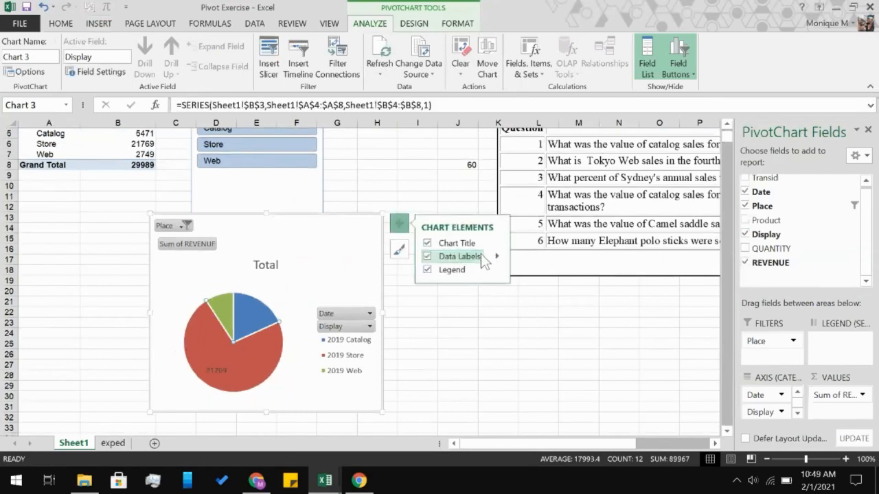
Set the Store slice's data label to show the percentage instead of the value.
click(497, 256)
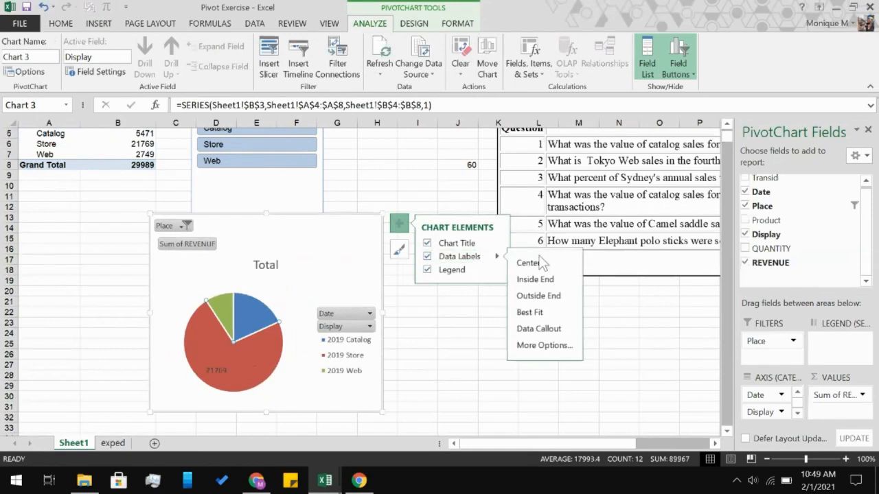
click(553, 349)
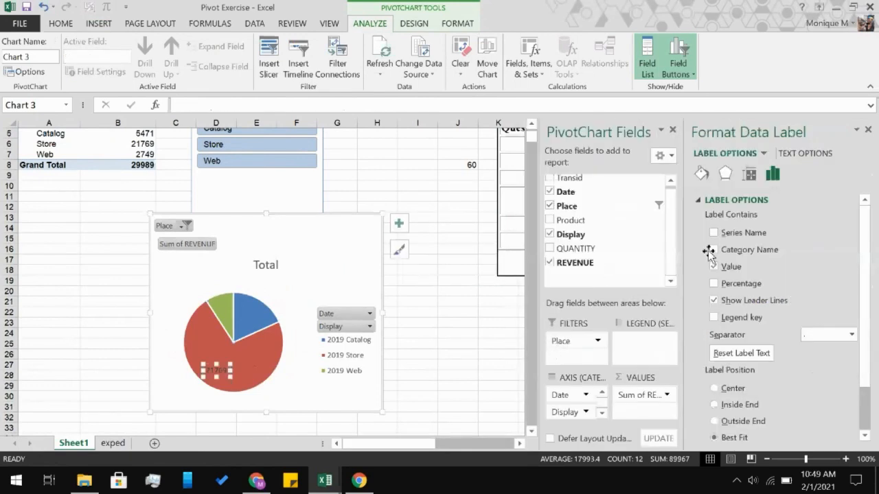
click(714, 283)
click(715, 268)
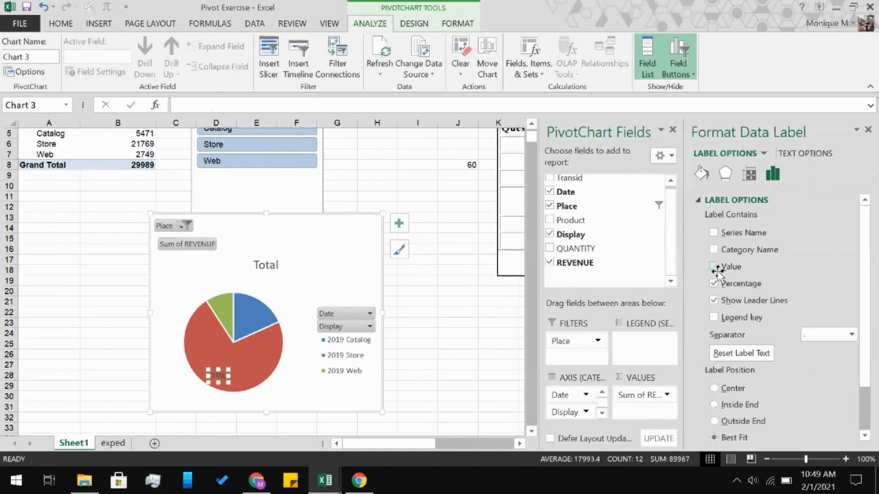
scroll(725, 357, down, 2)
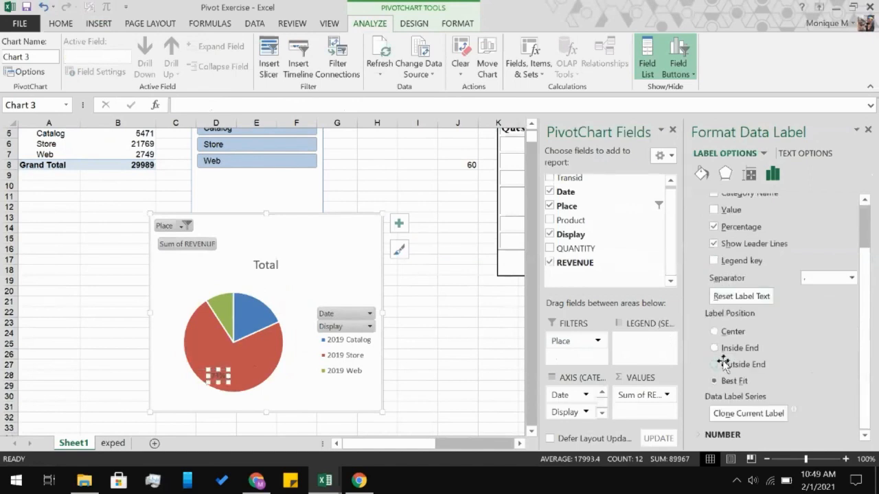
scroll(725, 363, up, 1)
scroll(724, 362, up, 1)
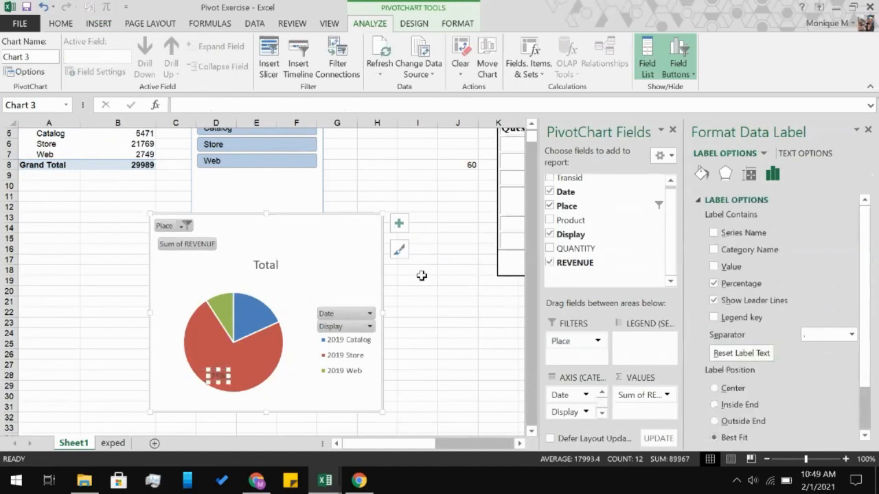
Show percentage data labels on all slices of the pie chart and set their position to Outside End.
click(350, 270)
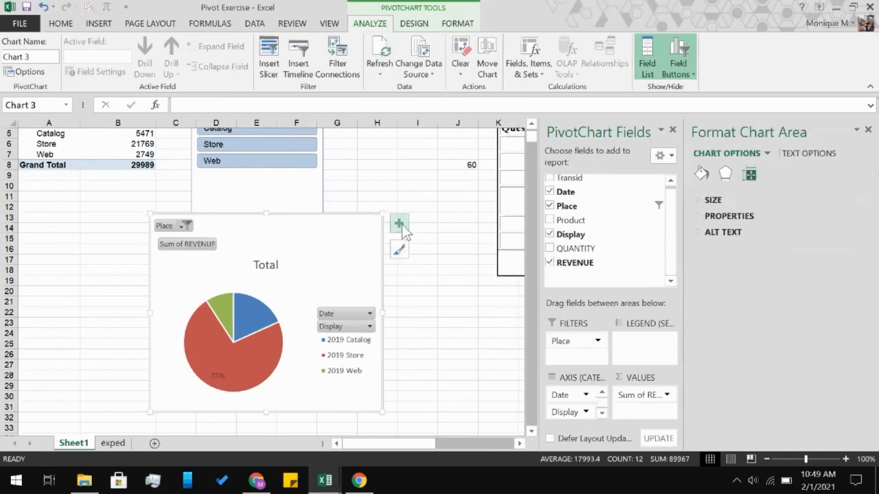
click(401, 224)
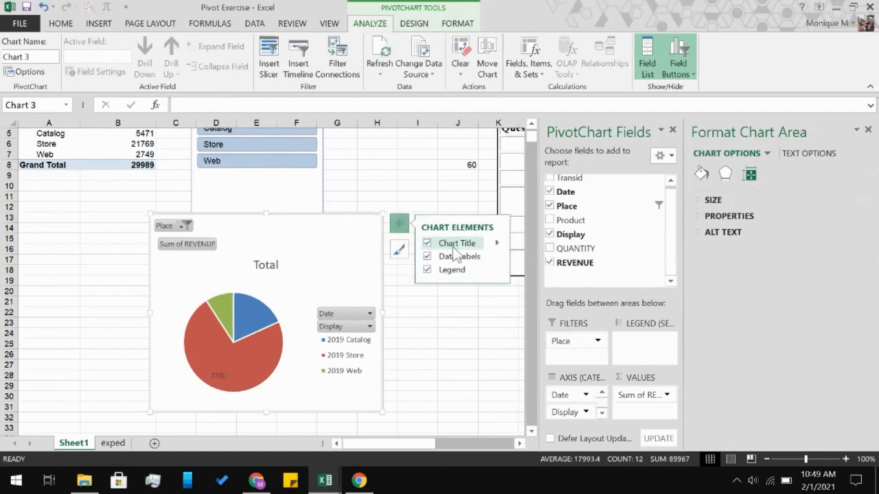
click(494, 263)
click(542, 344)
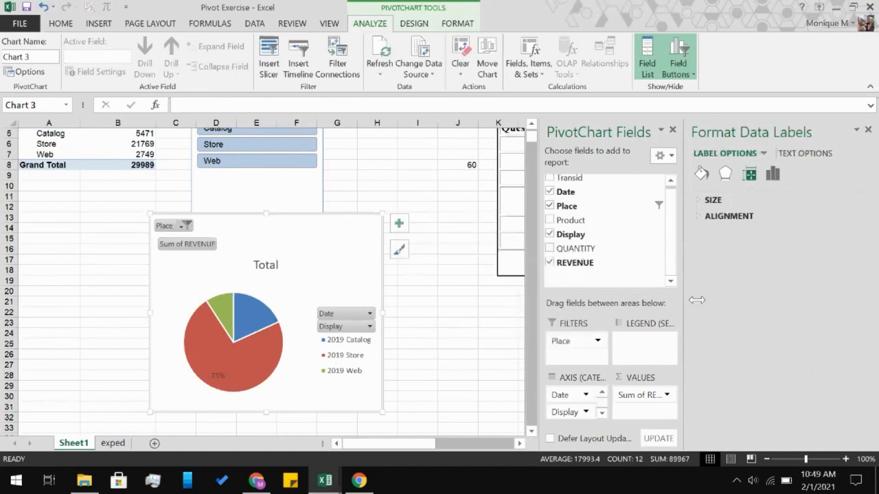
click(791, 148)
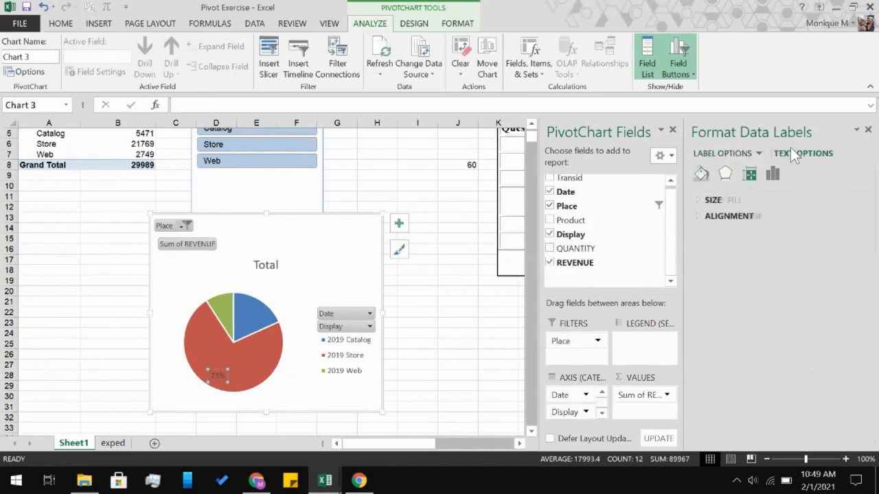
click(721, 155)
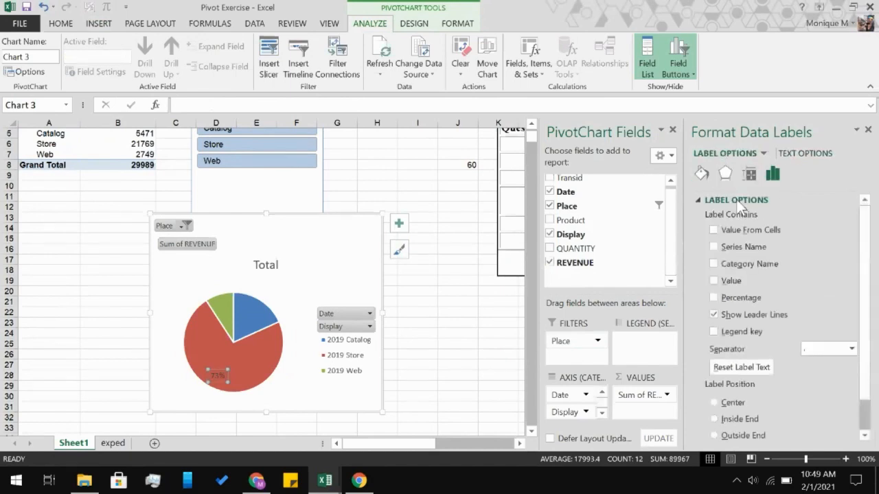
click(724, 286)
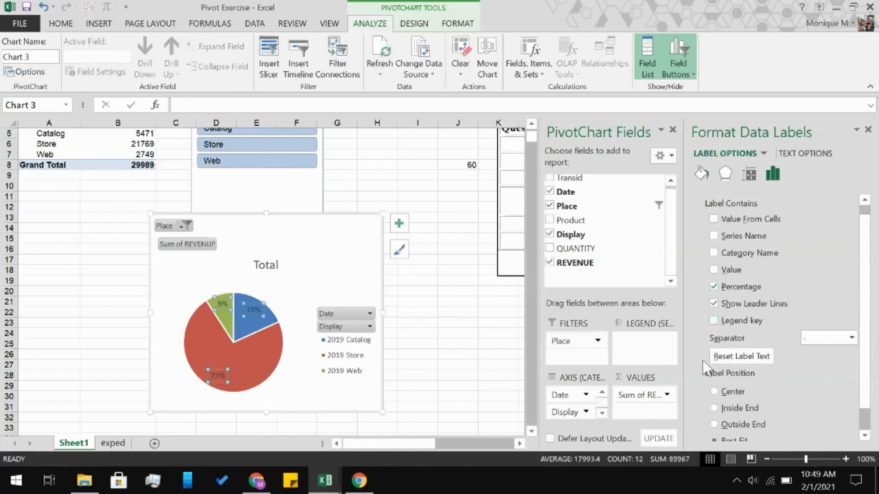
scroll(749, 378, down, 1)
click(735, 404)
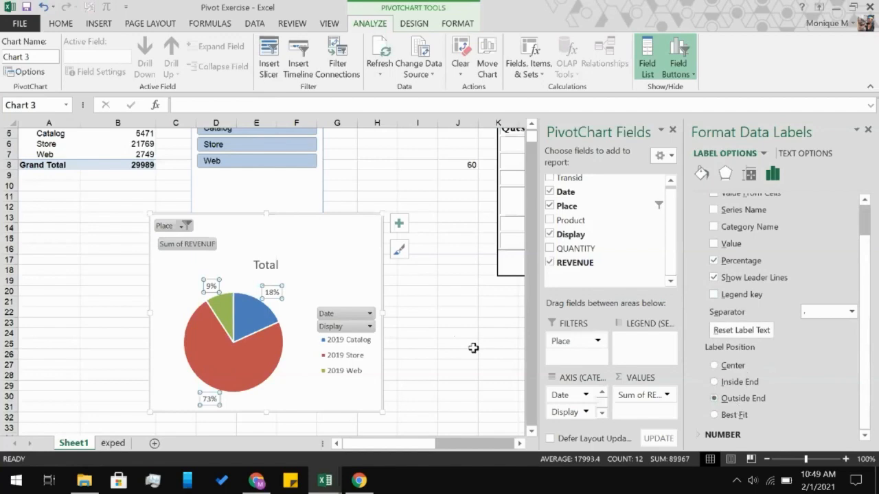
click(473, 348)
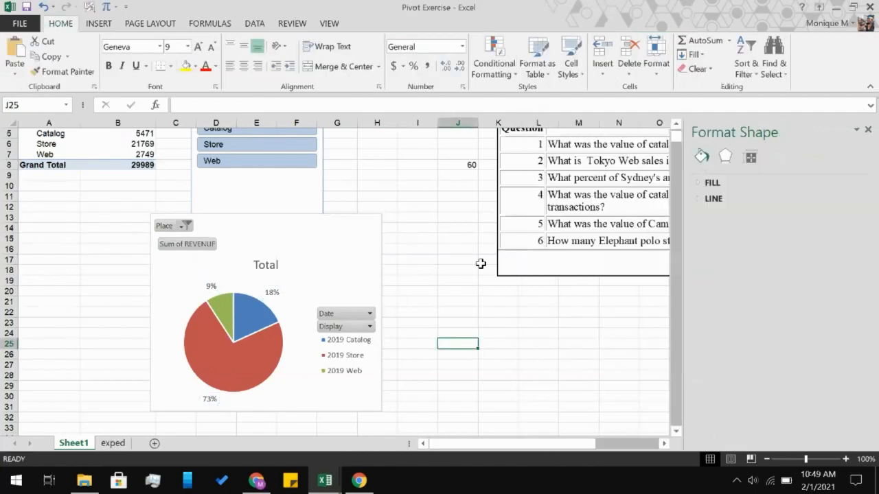
Enter 18% in cell J9 as the answer to question 3.
scroll(481, 263, up, 1)
scroll(481, 264, up, 1)
scroll(480, 264, right, 3)
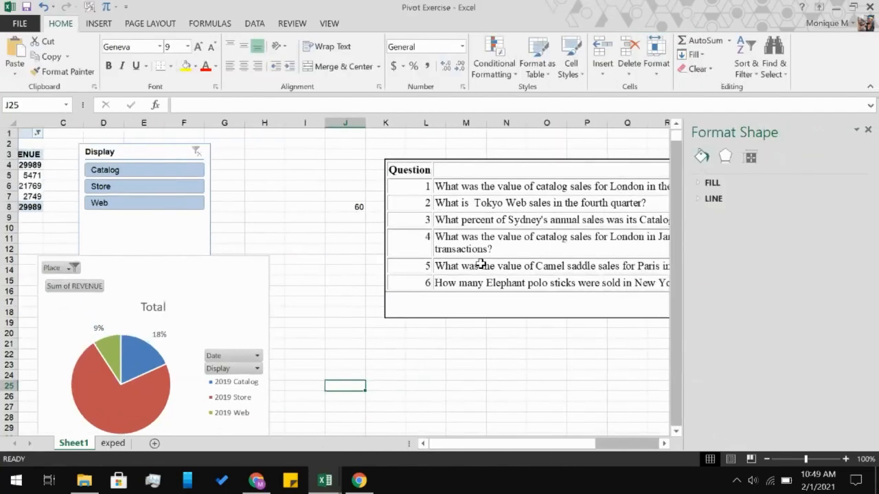
scroll(481, 264, right, 2)
scroll(481, 264, left, 5)
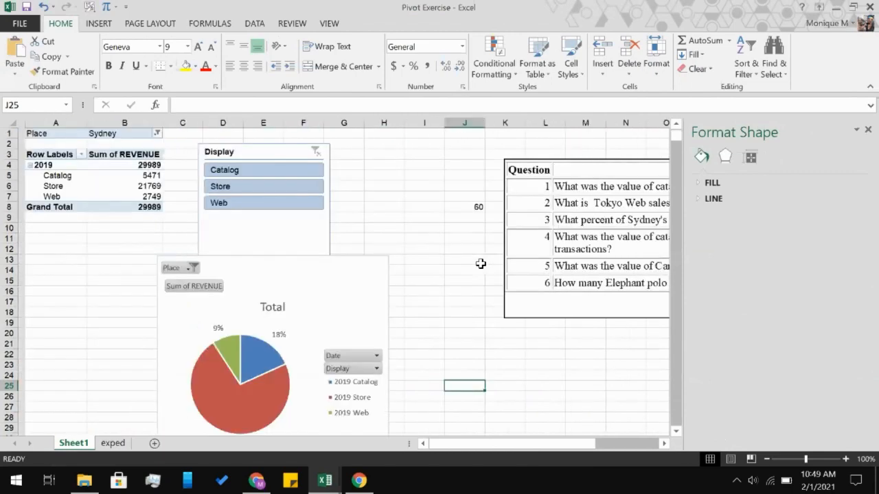
scroll(480, 264, down, 2)
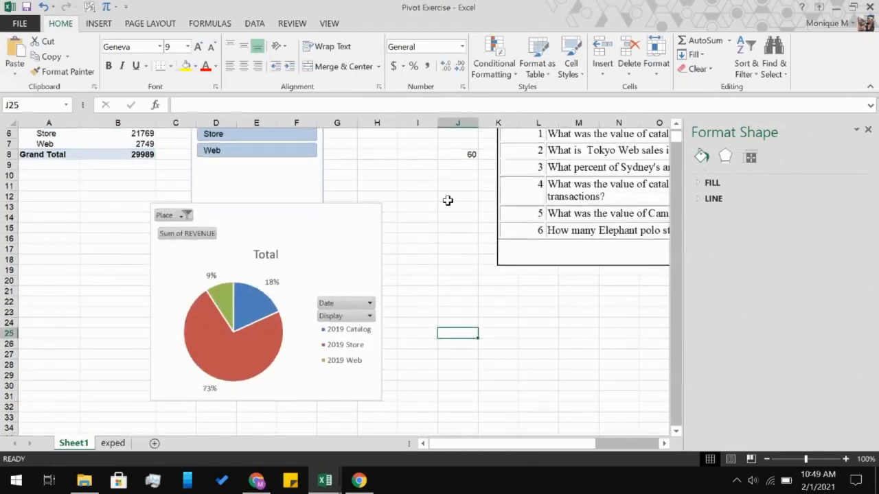
click(470, 167)
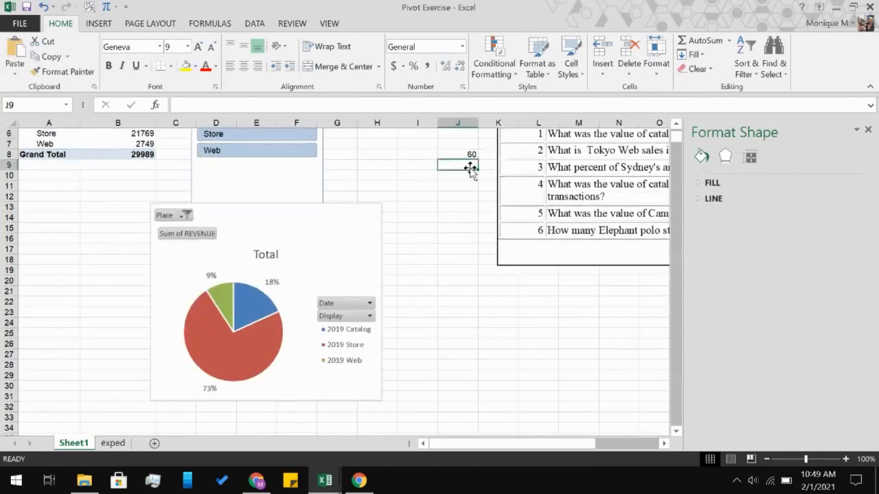
text(18)
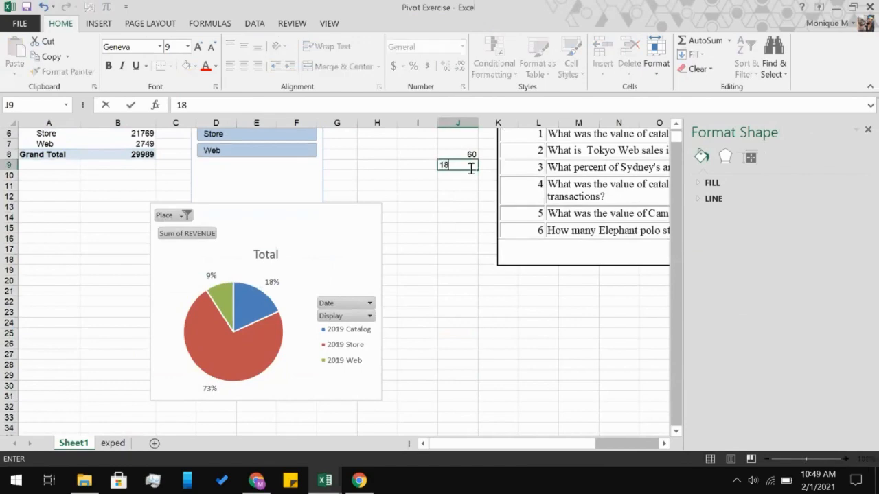
text(%)
key(Return)
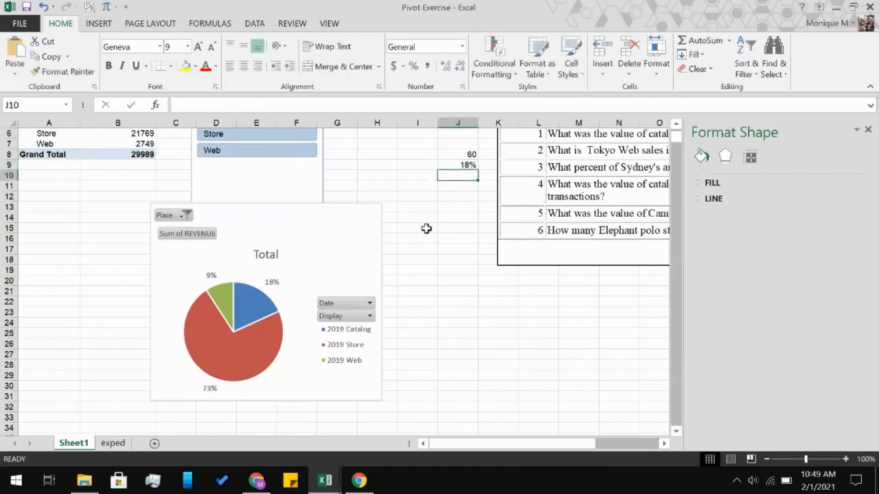
Change the PivotTable's Place filter to London only and close the Format Shape pane.
scroll(426, 228, up, 2)
scroll(426, 229, right, 3)
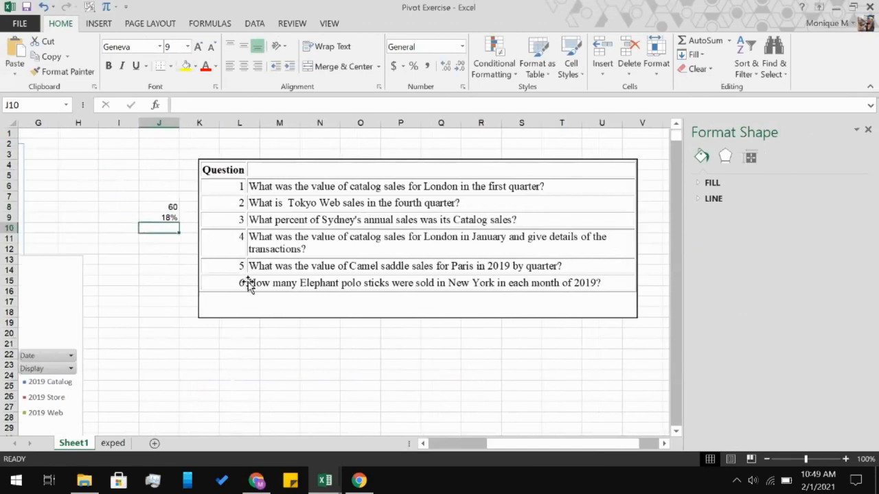
scroll(230, 291, left, 3)
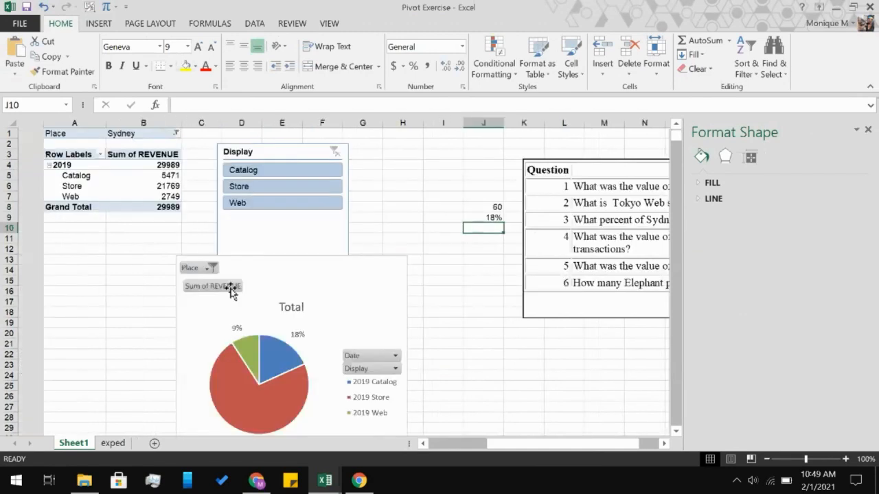
click(151, 133)
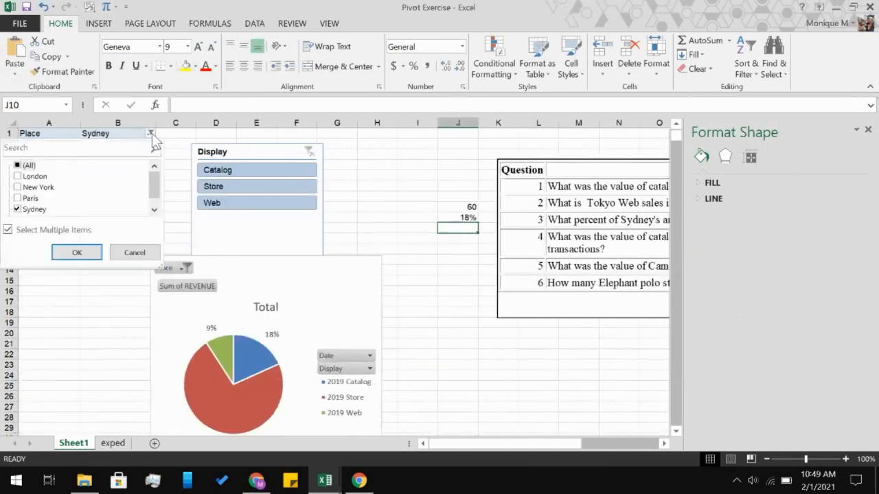
click(16, 177)
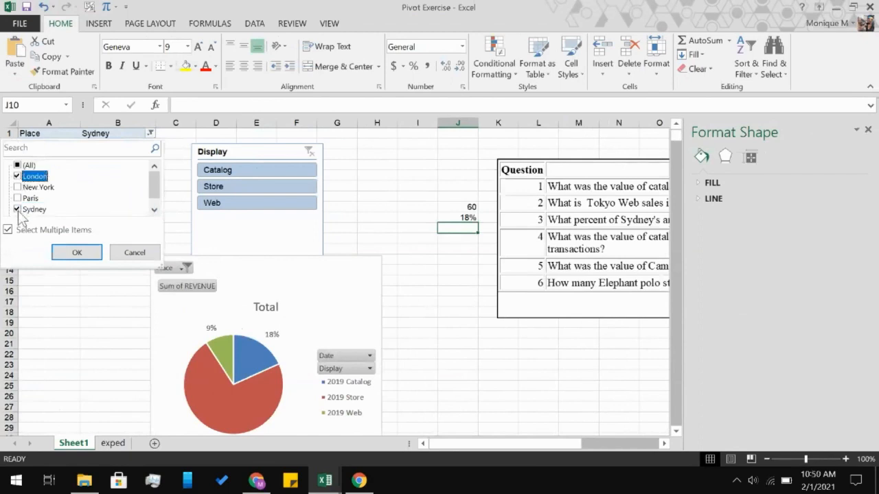
click(17, 210)
click(75, 253)
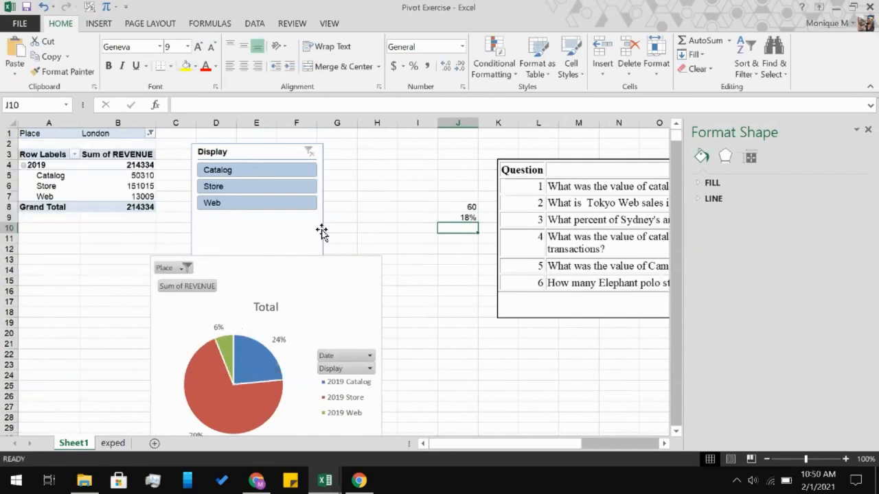
scroll(320, 230, right, 3)
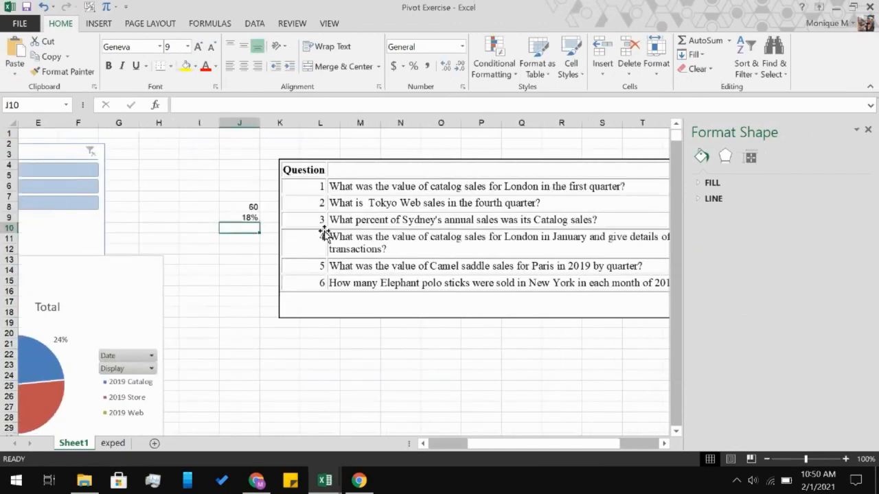
click(868, 129)
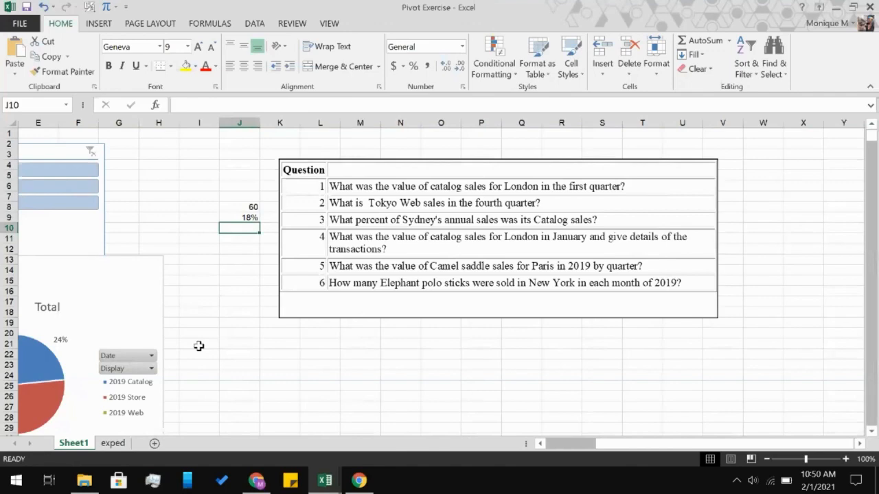
Filter the PivotTable to show only Catalog sales using the Display slicer.
scroll(197, 346, left, 3)
click(222, 173)
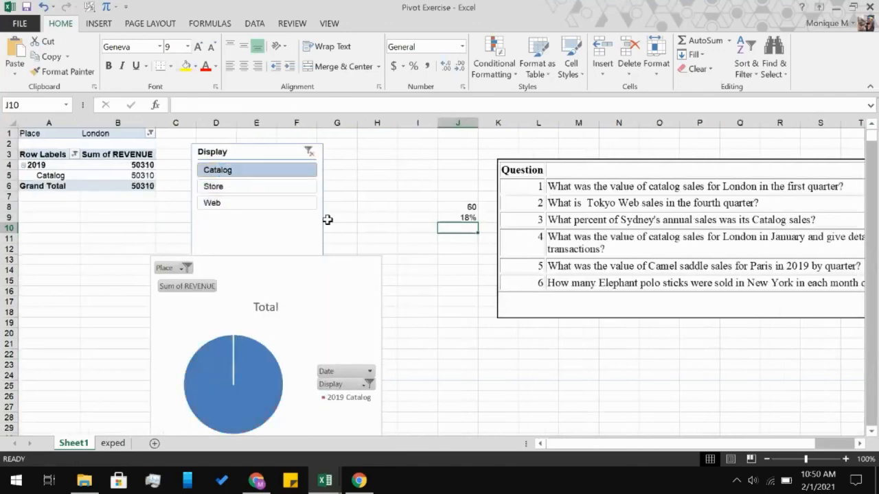
scroll(328, 220, right, 2)
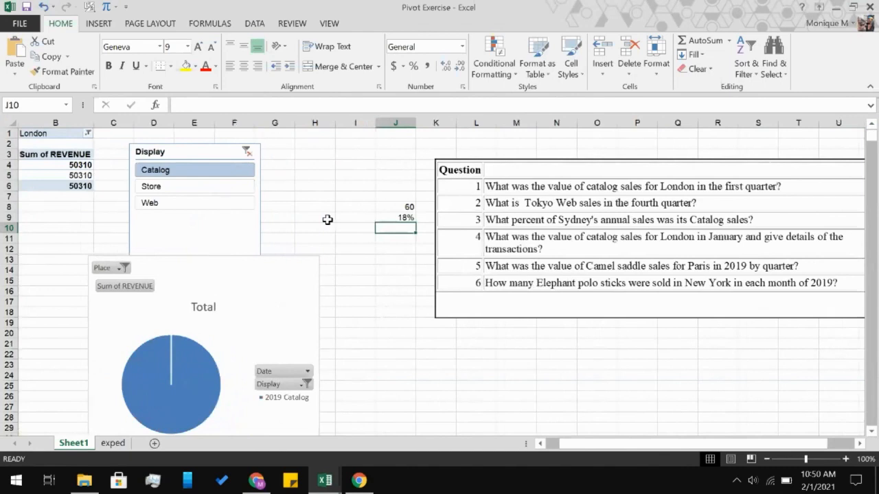
click(399, 237)
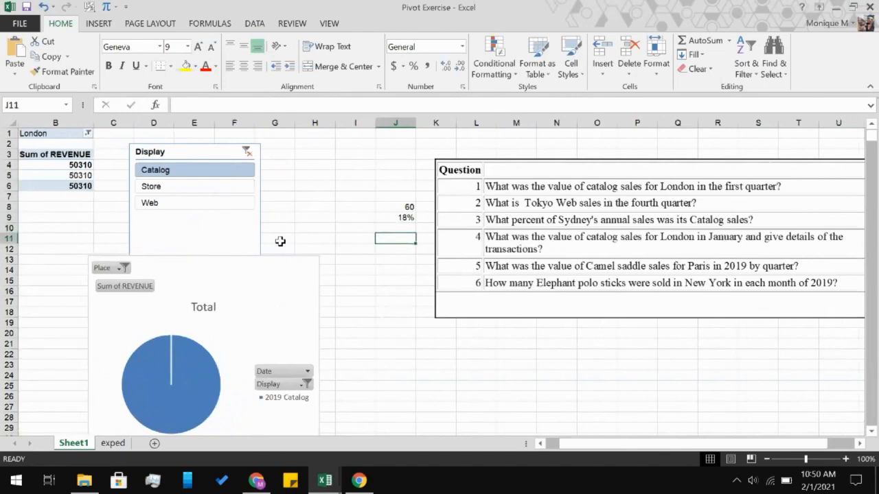
scroll(280, 241, left, 2)
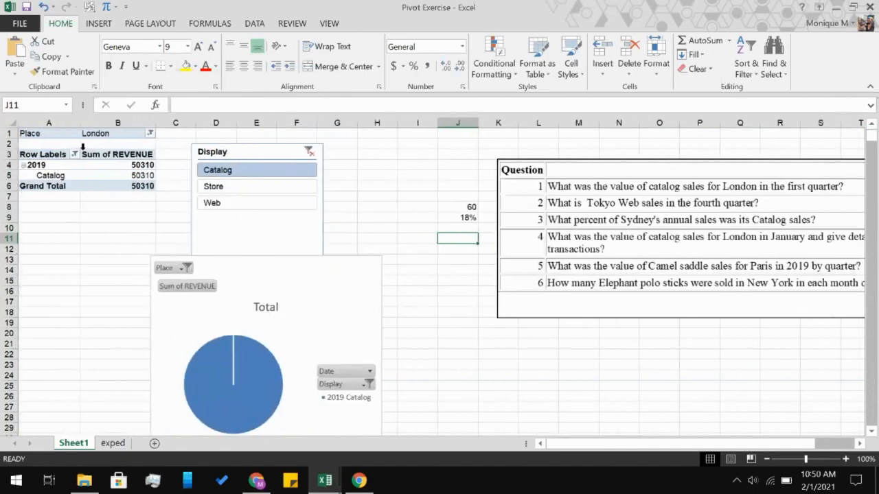
Group the PivotTable's date rows by Months only, with Years deselected.
right_click(52, 166)
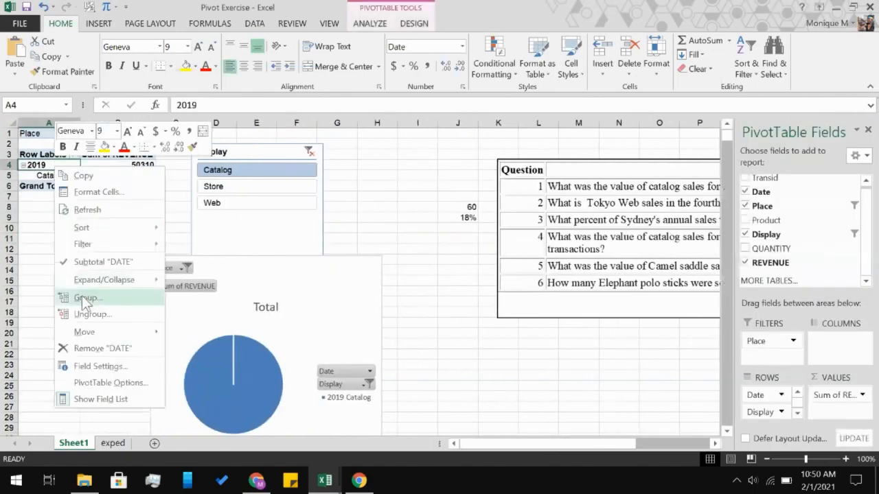
click(81, 297)
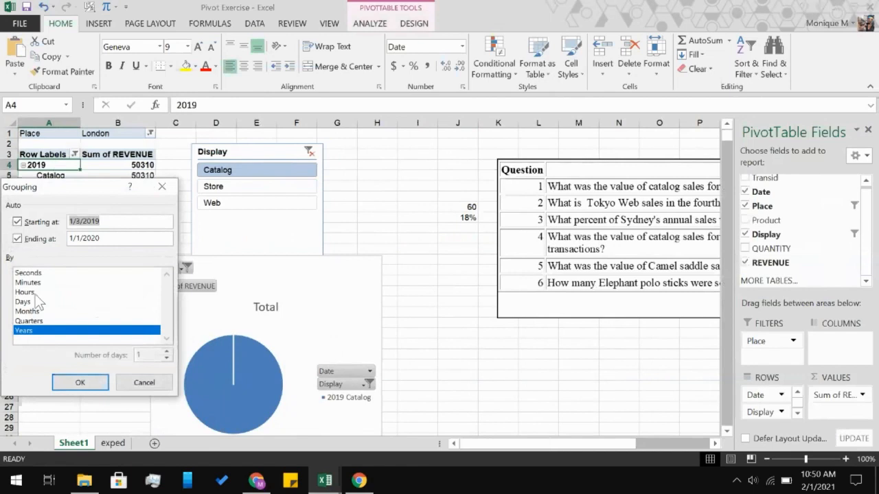
click(33, 311)
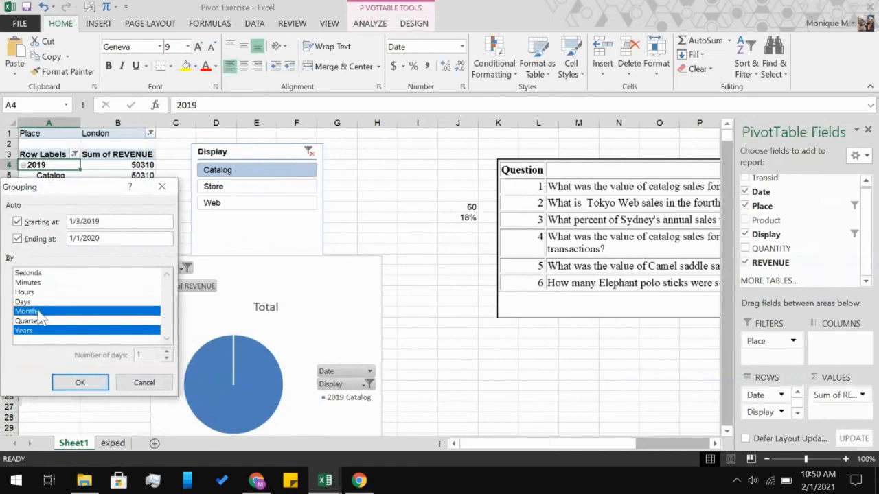
click(79, 332)
click(68, 383)
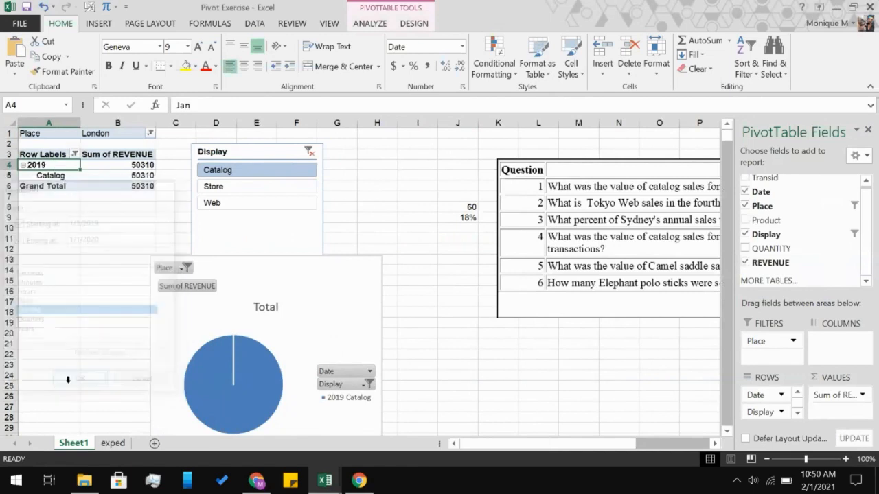
Enter 411 in cell J11 as the answer to question 4.
scroll(276, 252, right, 3)
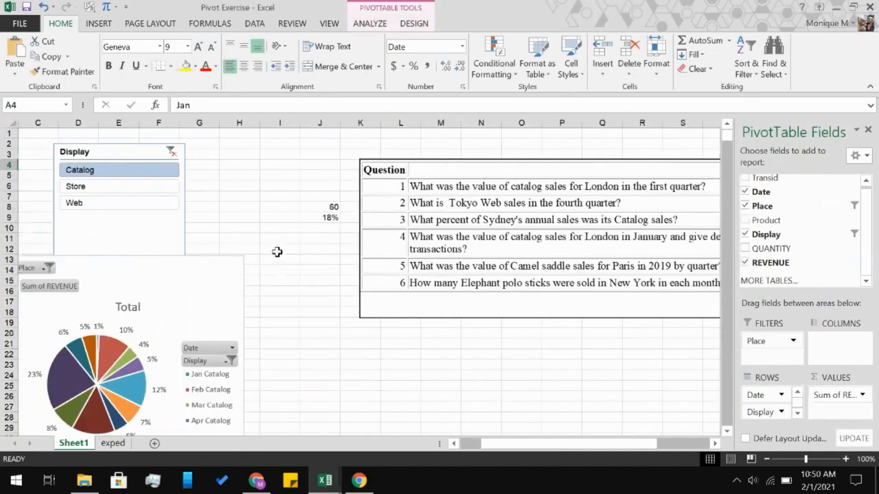
scroll(276, 252, left, 3)
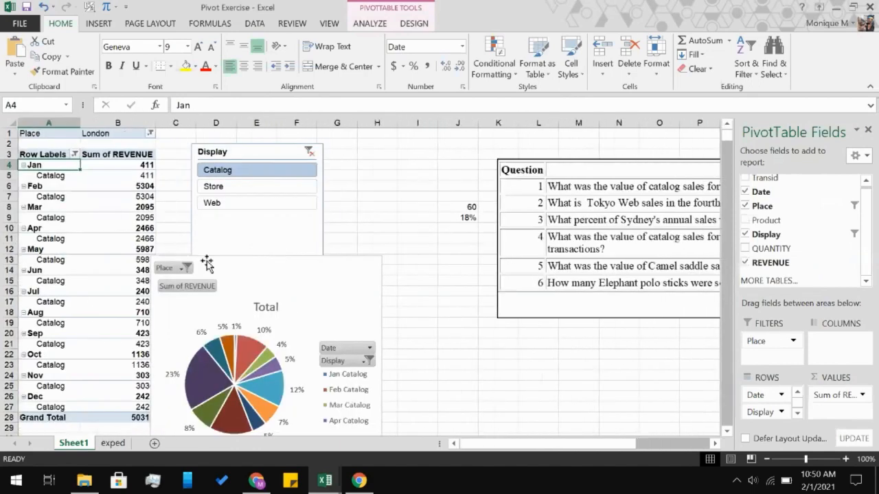
scroll(101, 334, down, 6)
scroll(100, 333, up, 6)
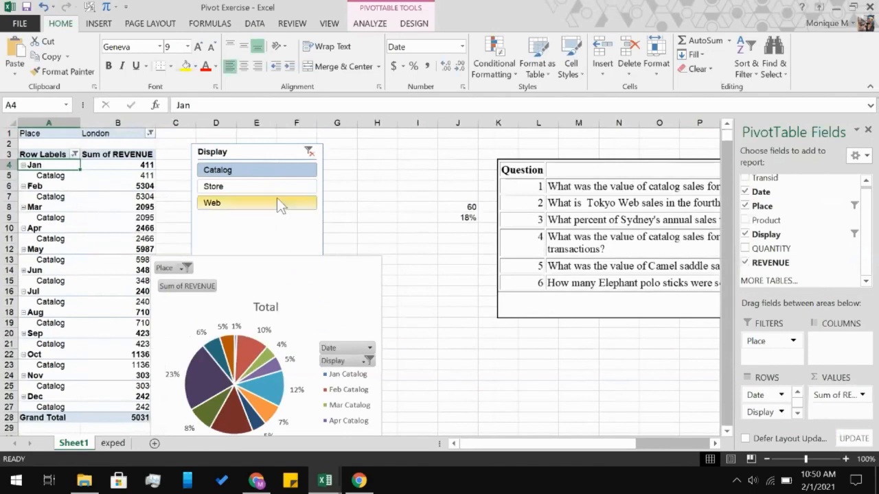
scroll(277, 198, right, 3)
scroll(277, 197, right, 1)
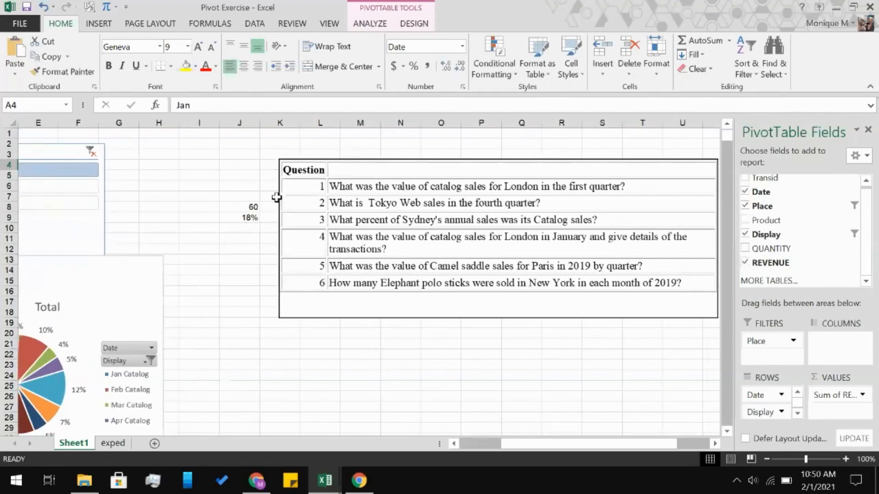
scroll(276, 198, left, 4)
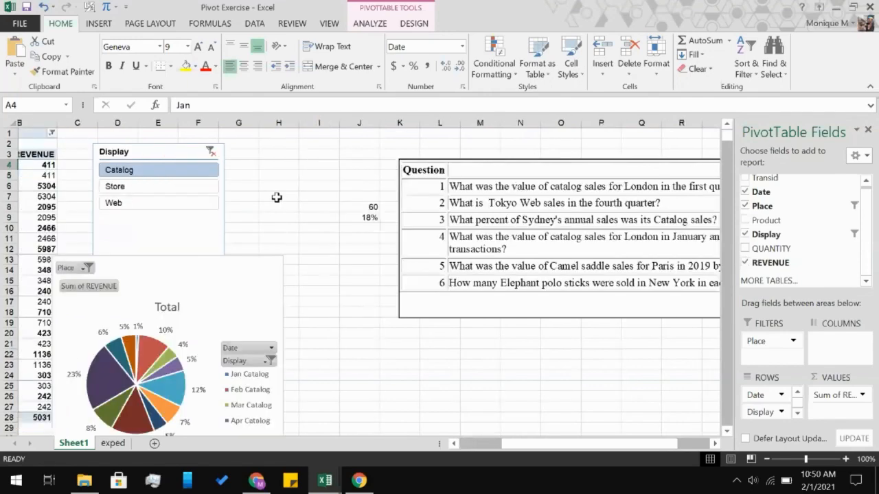
scroll(277, 198, right, 2)
scroll(277, 197, right, 2)
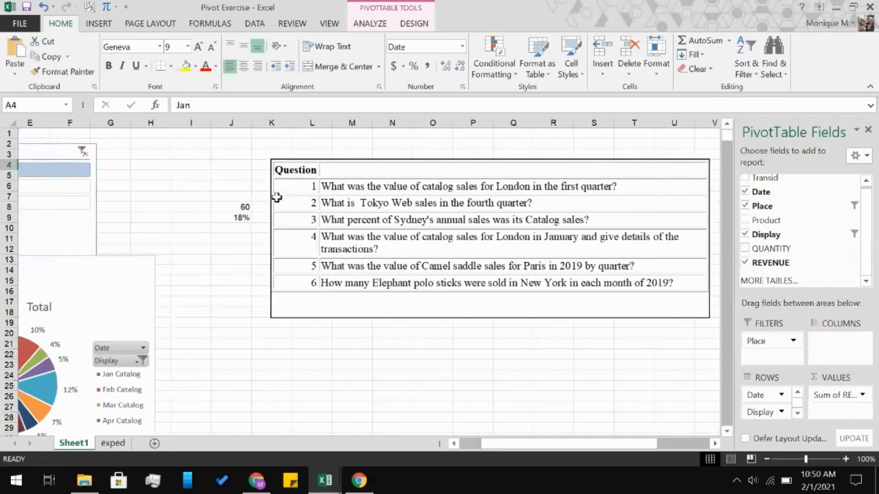
scroll(277, 197, left, 4)
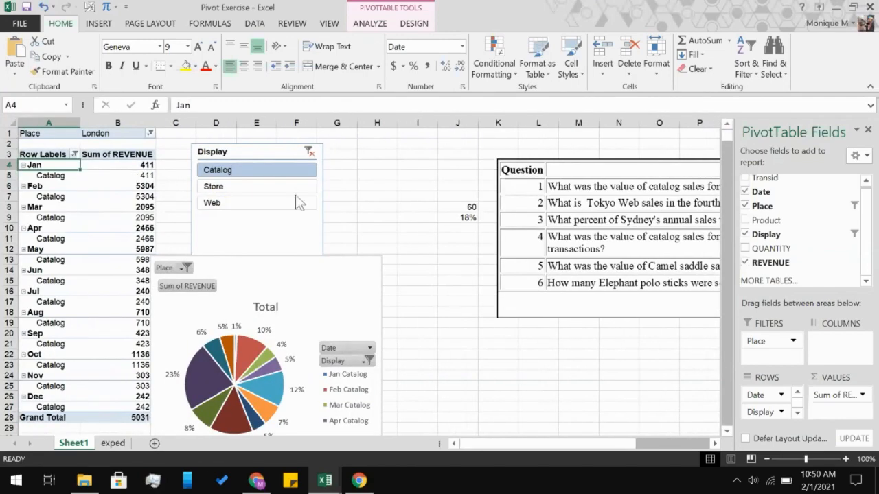
click(451, 237)
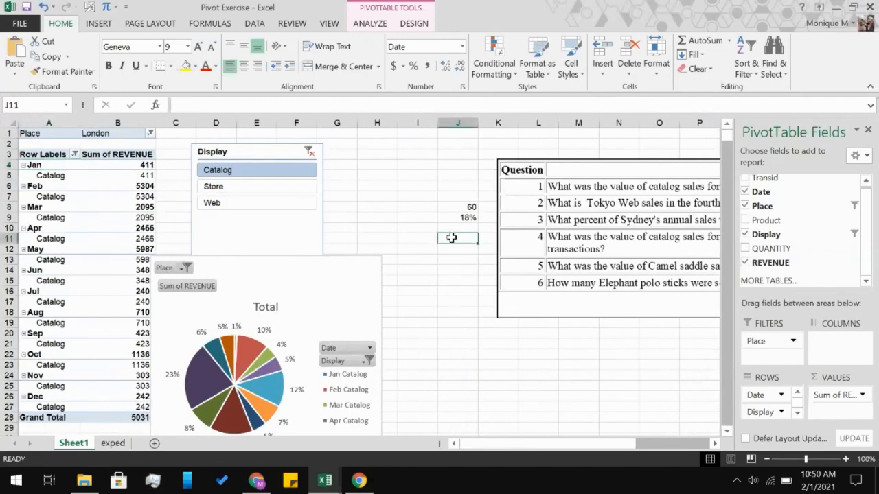
text(411)
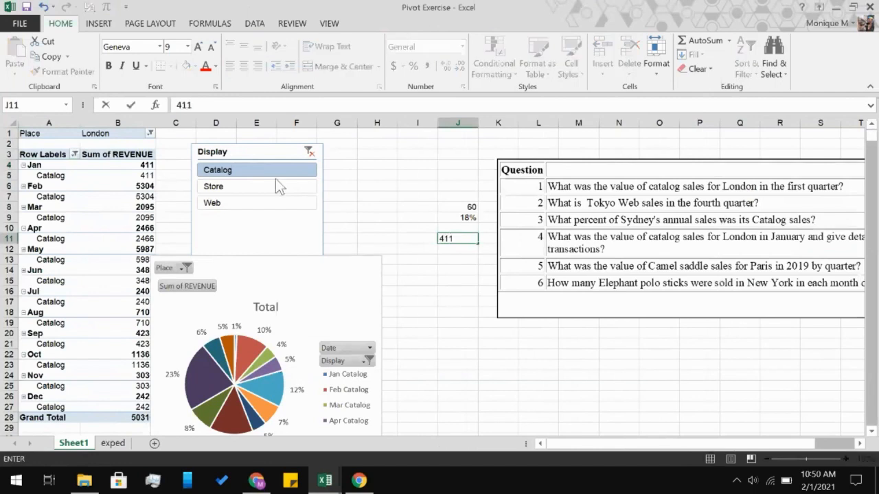
click(53, 176)
Try to show the January Catalog row's details by expanding it with the REVENUE field.
double_click(52, 176)
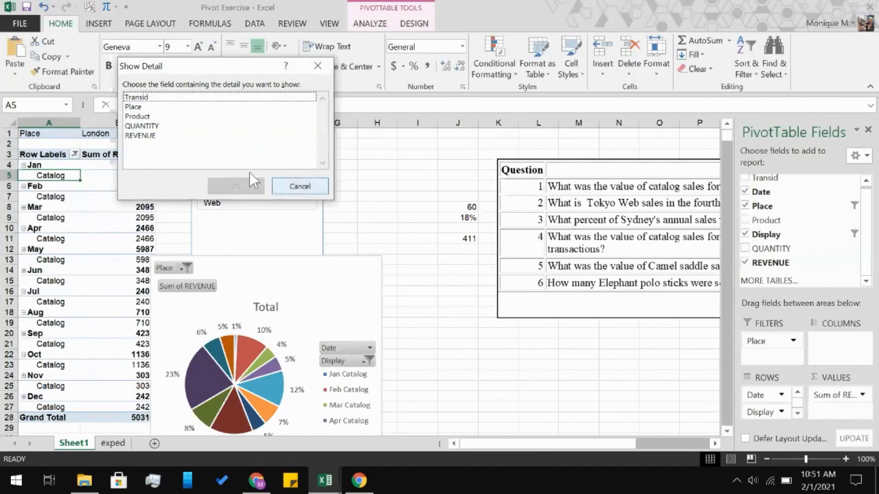
click(152, 136)
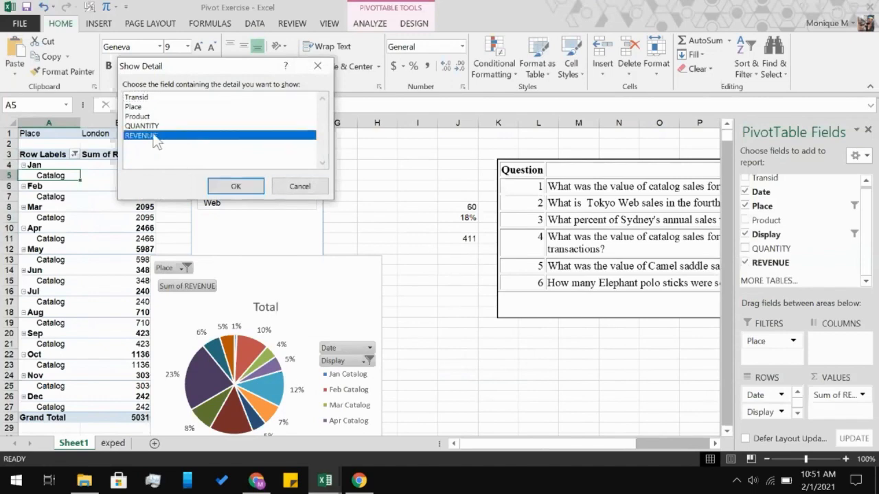
click(234, 186)
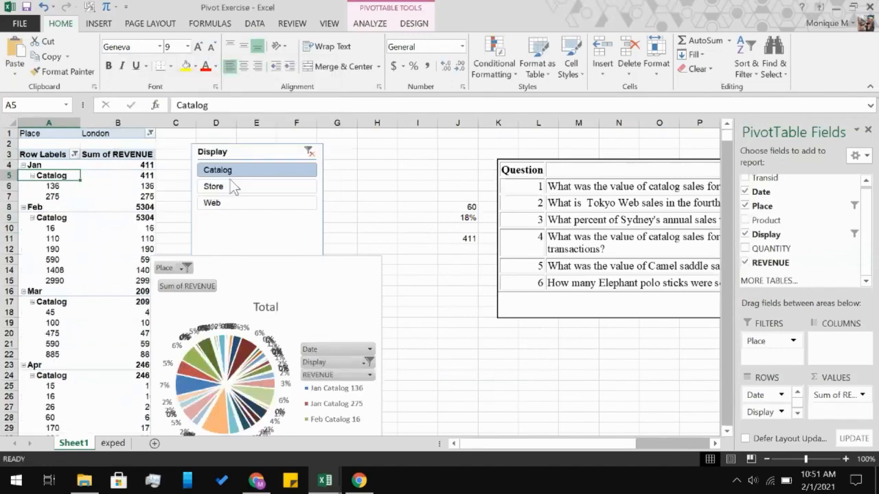
Delete the pie chart covering the PivotTable and inspect the two January Catalog detail rows.
click(313, 267)
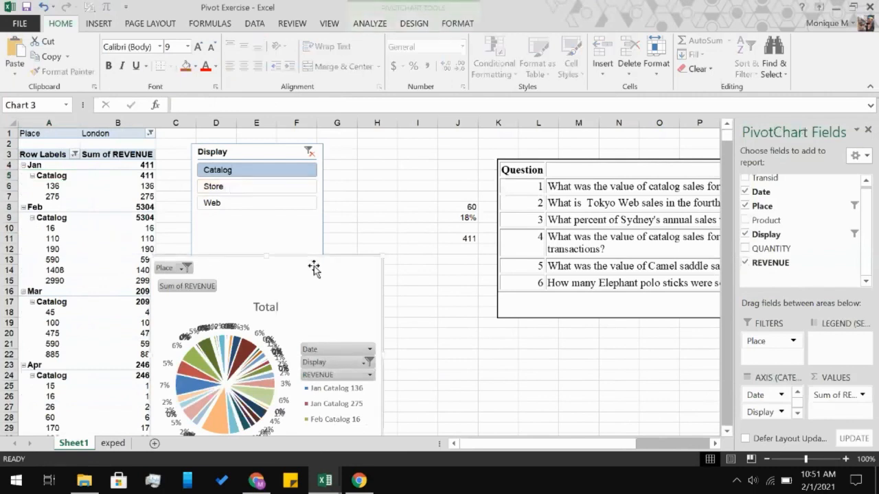
key(Delete)
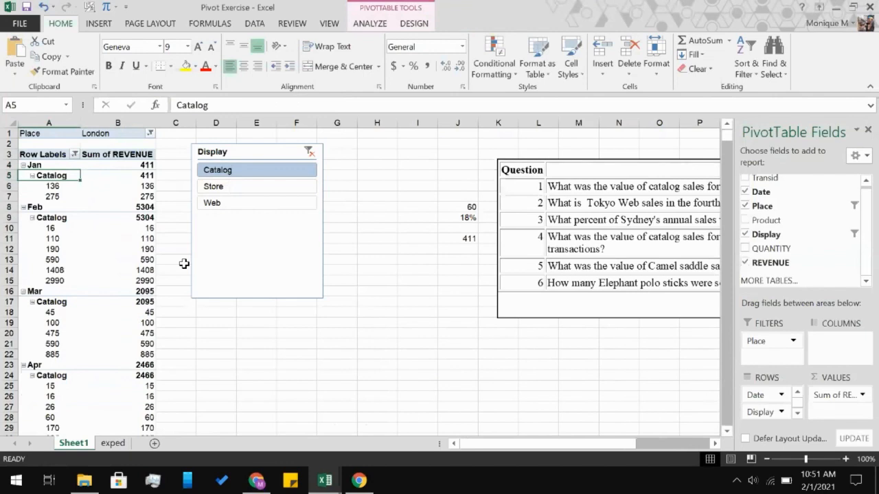
click(53, 186)
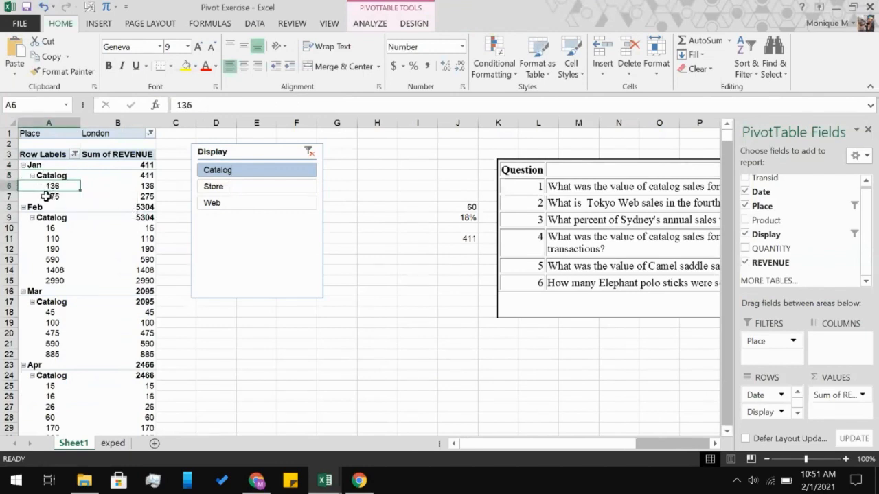
click(45, 196)
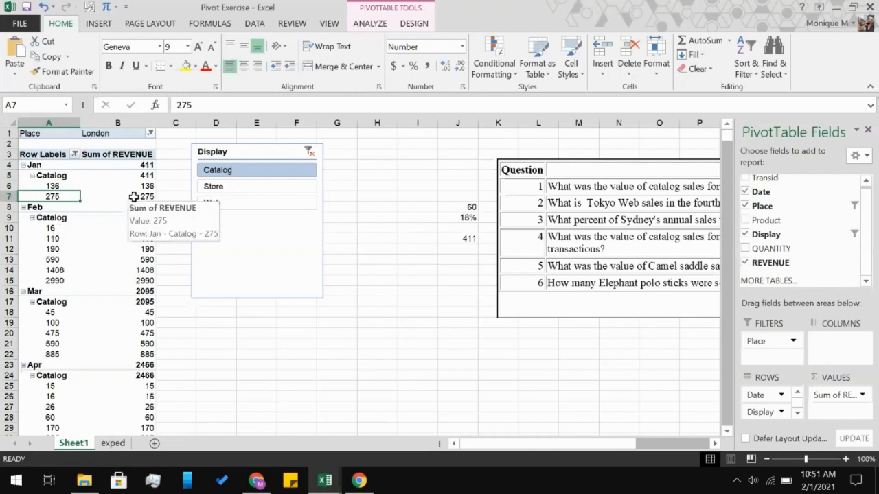
Undo the chart deletion and the REVENUE detail expansion, and delete the pie chart again.
key(ctrl+z)
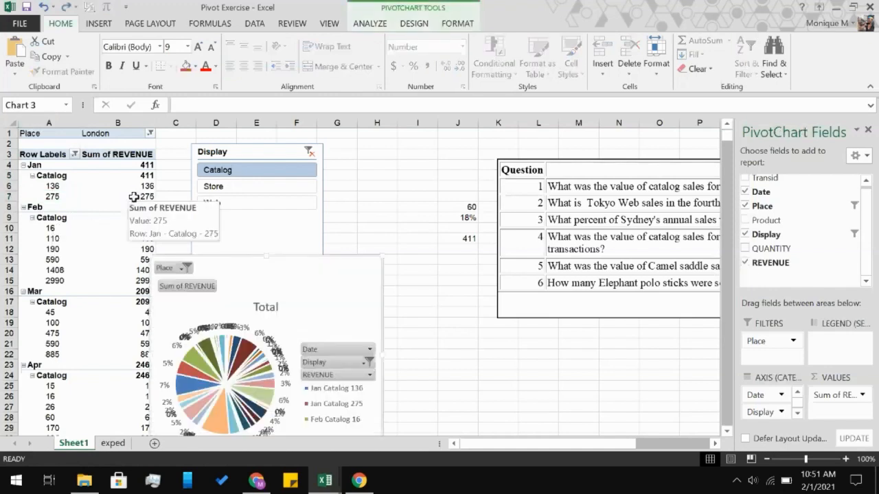
key(ctrl+z)
click(341, 276)
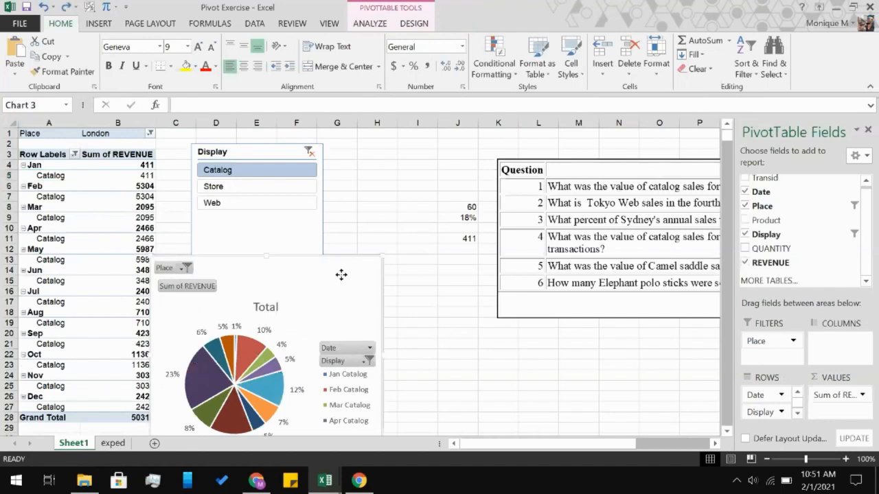
key(Delete)
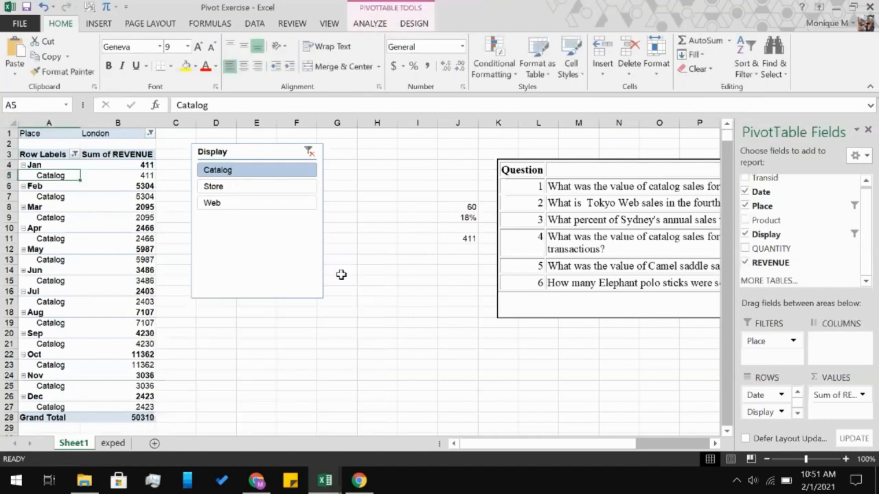
Drill down into the January Catalog revenue value to list its transactions on a new sheet.
scroll(384, 291, right, 3)
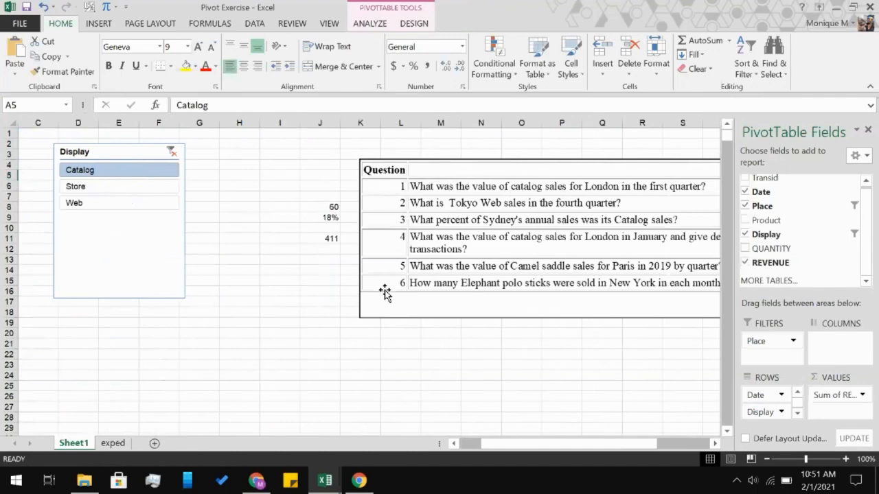
scroll(384, 293, right, 3)
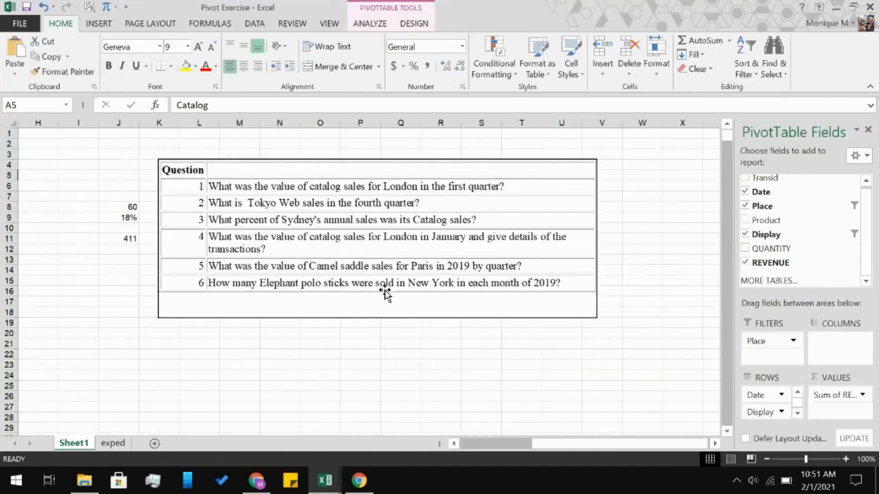
scroll(386, 293, left, 5)
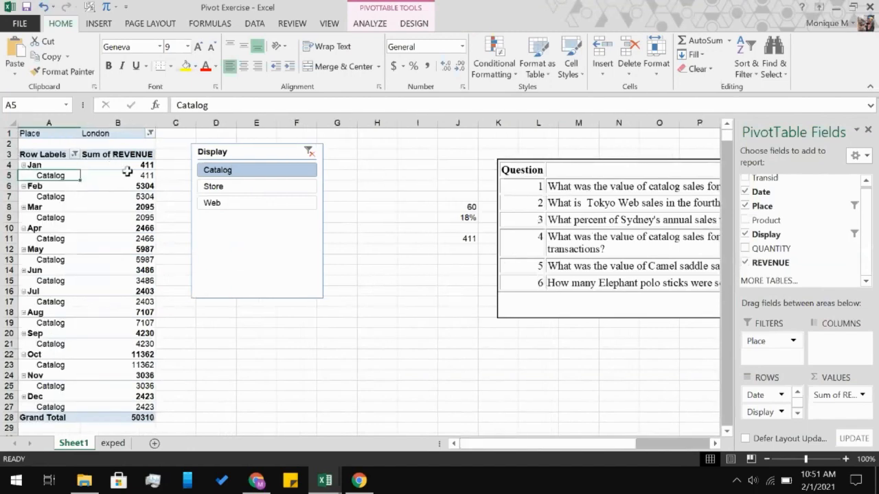
click(128, 173)
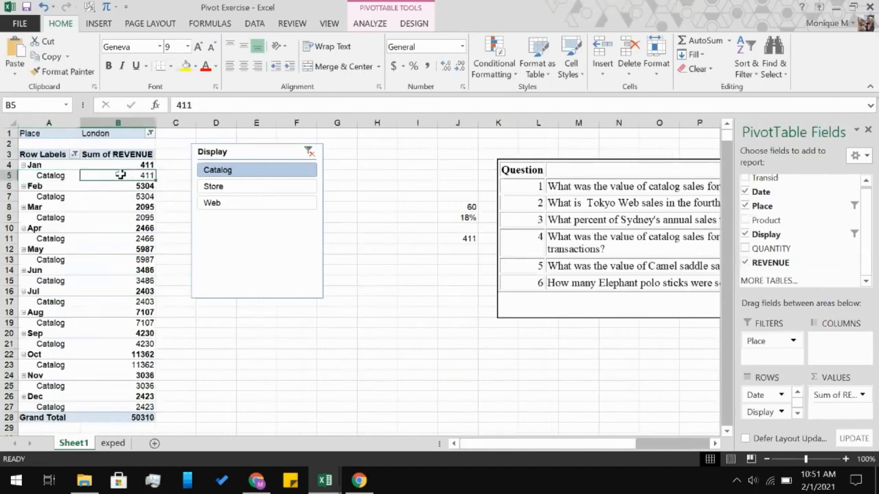
double_click(121, 174)
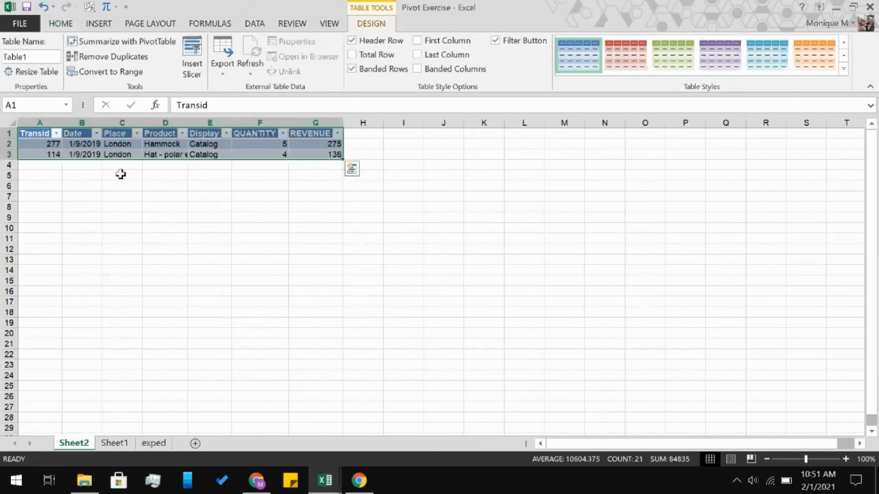
click(120, 175)
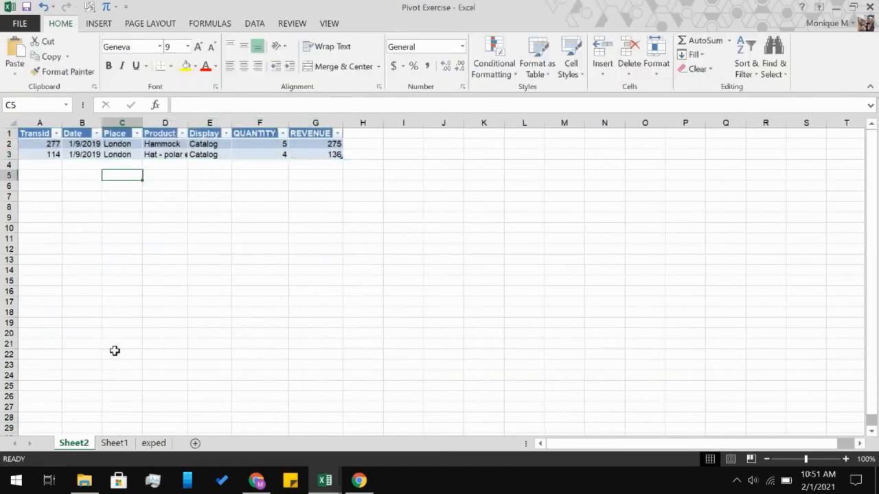
Check the question list on Sheet1 and return to the transaction details on Sheet2.
click(112, 444)
scroll(379, 320, right, 1)
scroll(378, 320, right, 1)
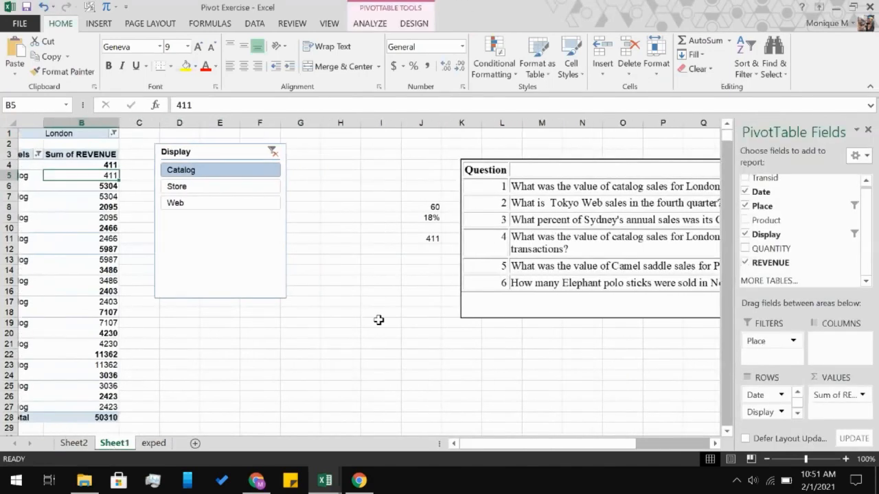
click(89, 443)
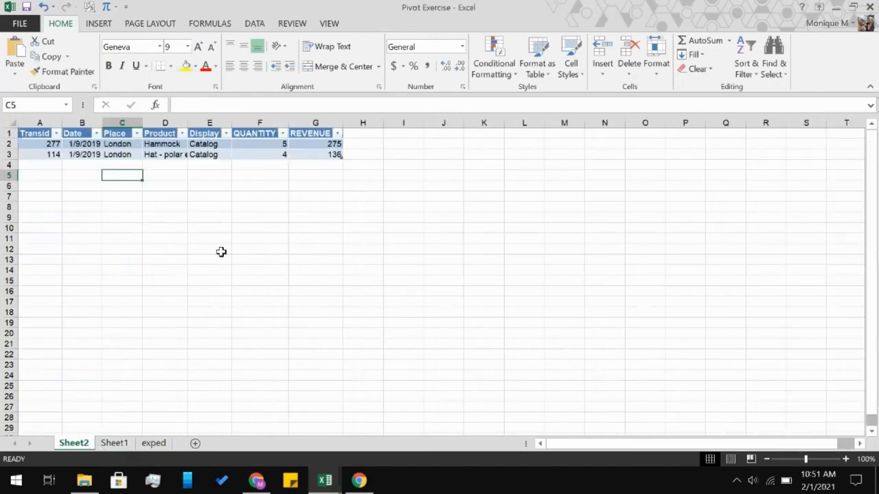
Total the REVENUE column directly beneath the two transactions on Sheet2.
click(314, 166)
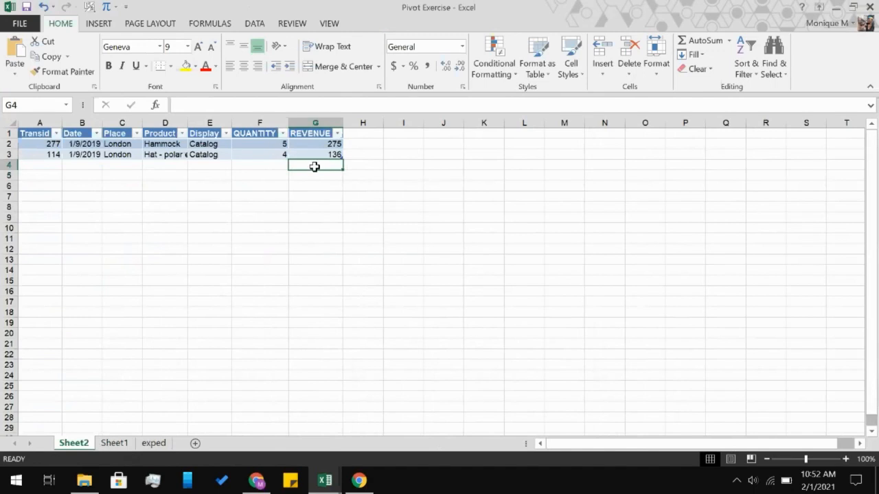
key(alt+=)
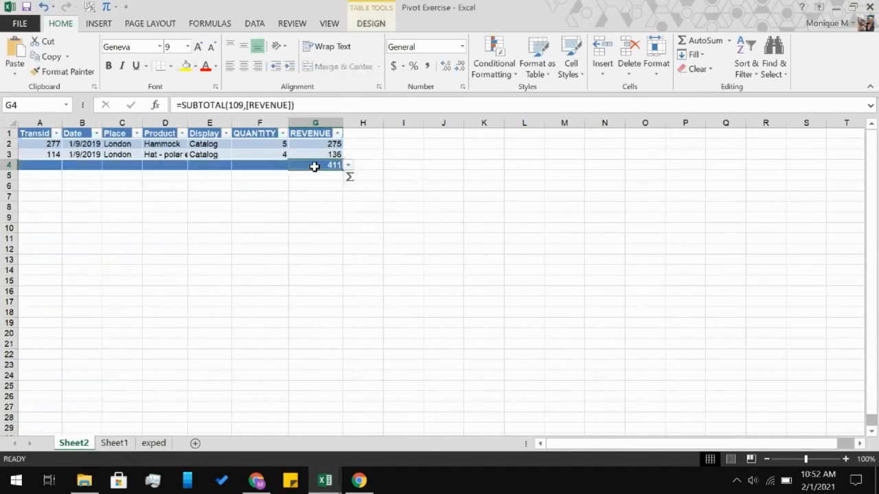
click(314, 227)
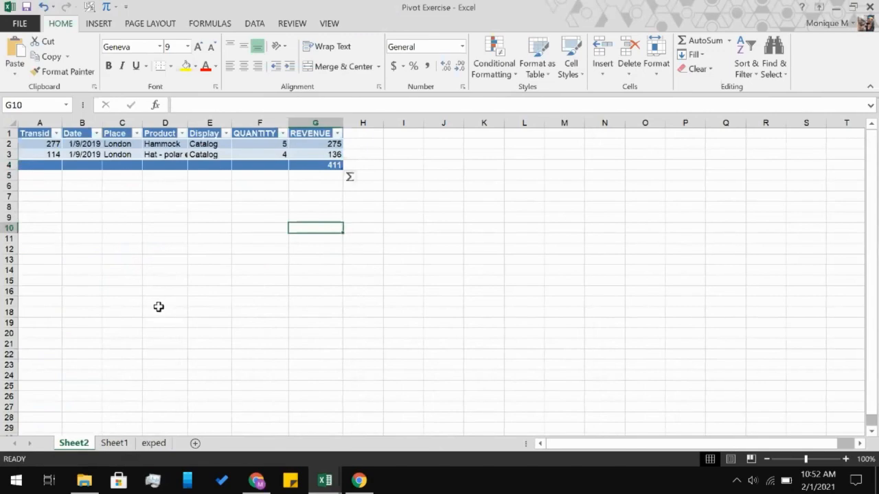
Return to Sheet1, check the question list and change the PivotTable's Place filter from London to Paris.
click(108, 443)
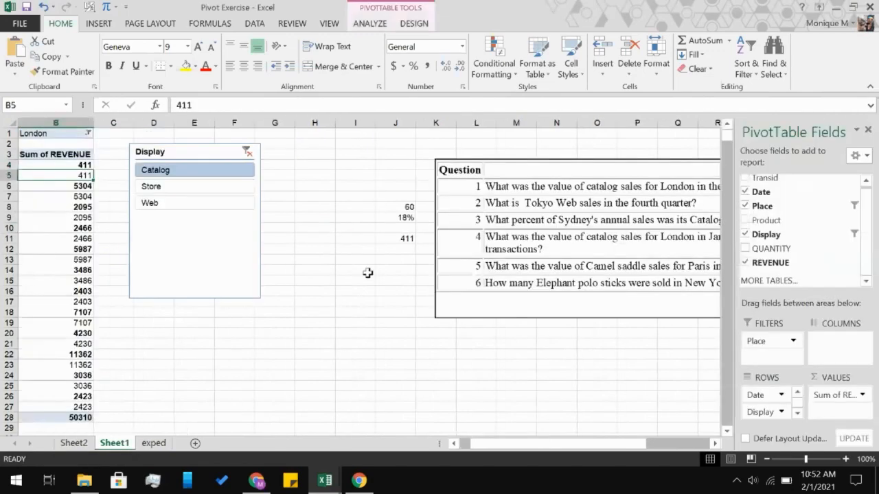
scroll(367, 272, right, 4)
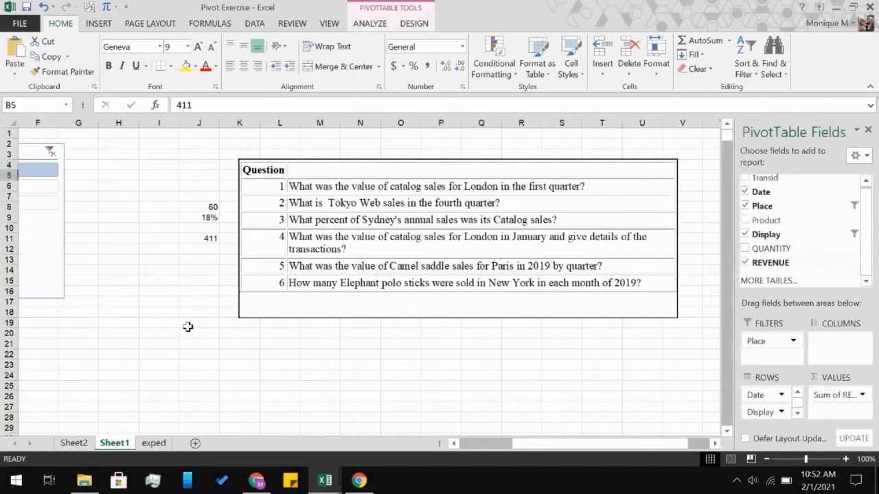
scroll(188, 327, left, 5)
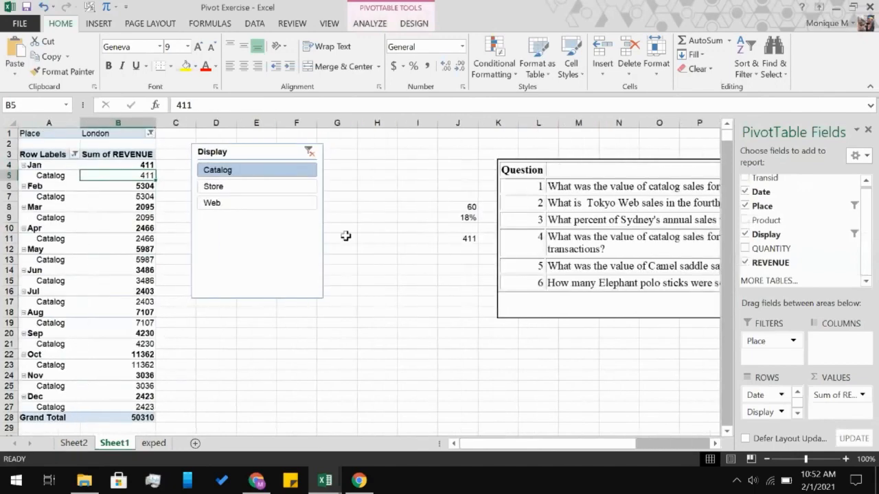
scroll(355, 245, right, 6)
scroll(355, 245, left, 6)
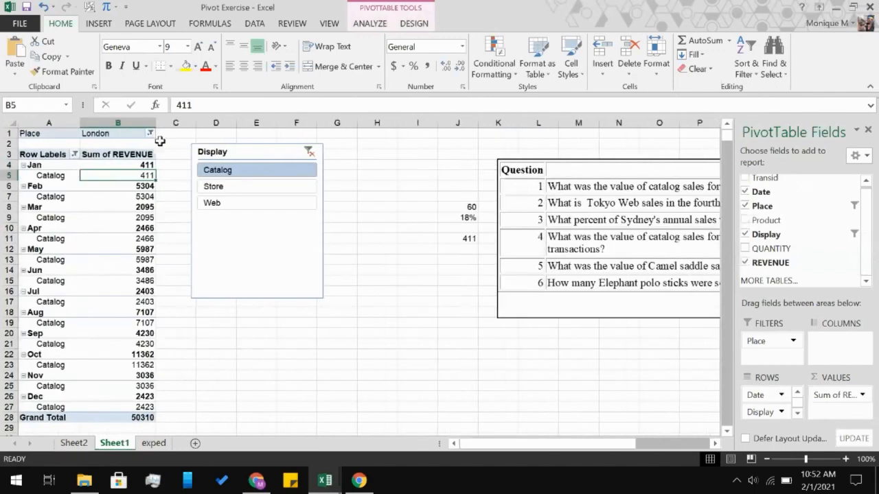
click(150, 133)
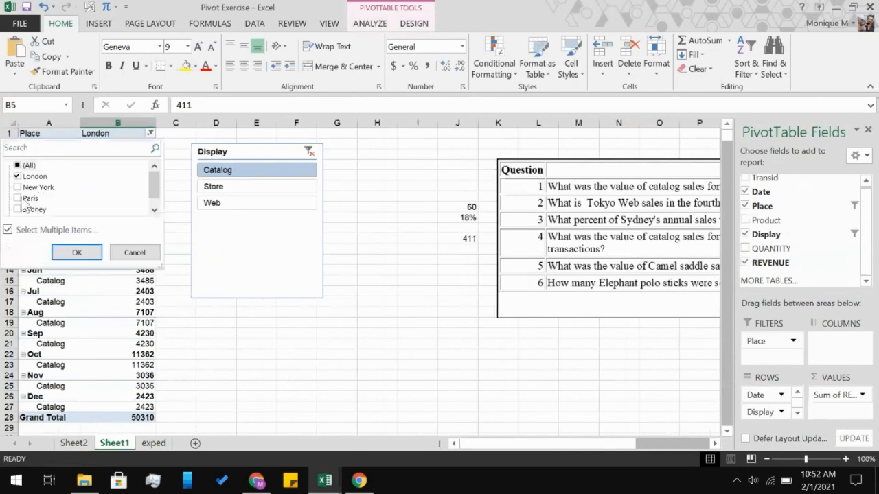
click(18, 198)
click(18, 177)
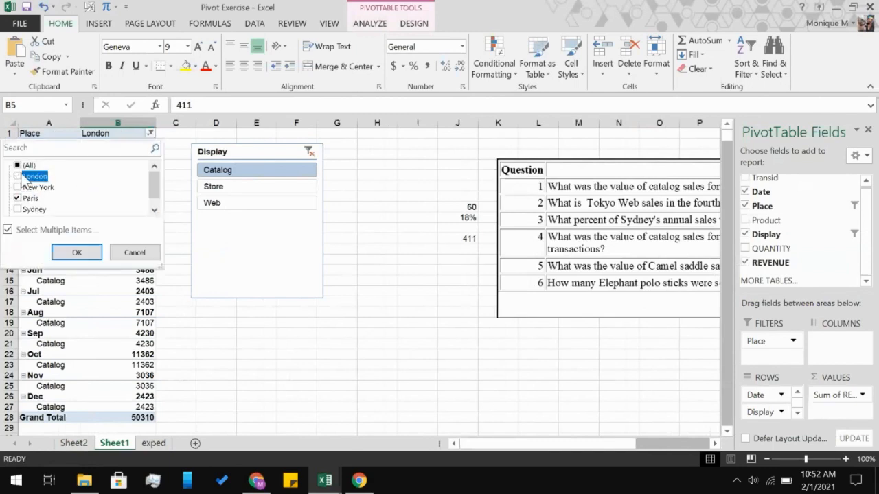
click(77, 252)
Clear the Display slicer's filter and add the Product field to the PivotTable.
scroll(462, 300, right, 1)
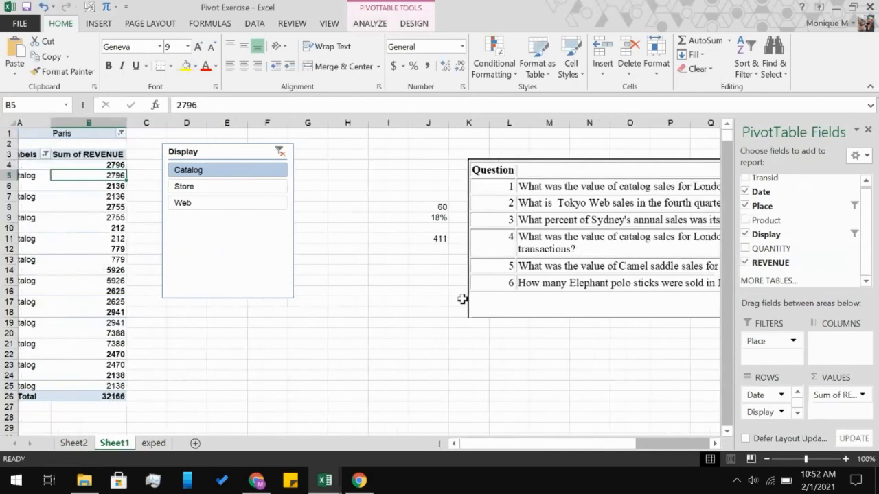
scroll(462, 300, right, 2)
scroll(462, 302, right, 3)
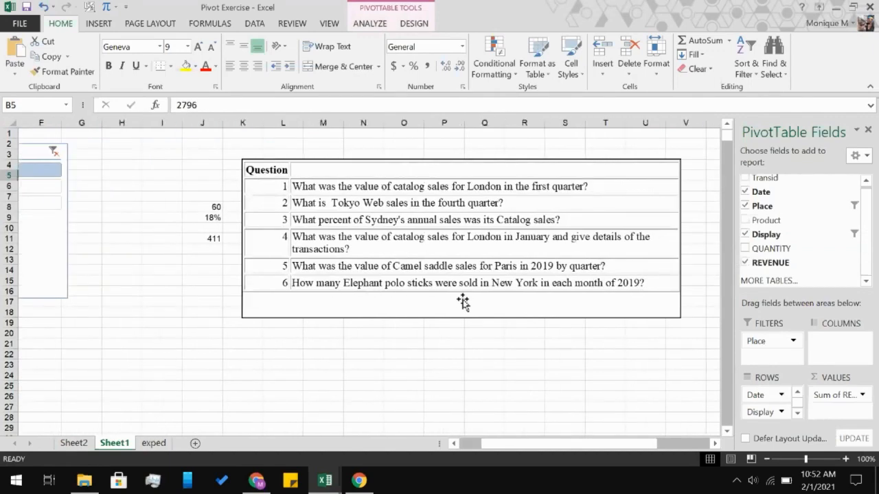
scroll(462, 302, left, 5)
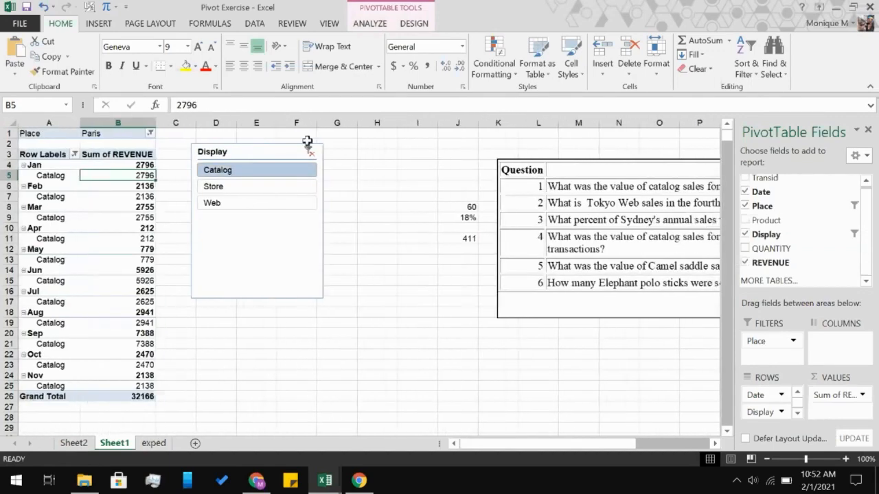
click(309, 152)
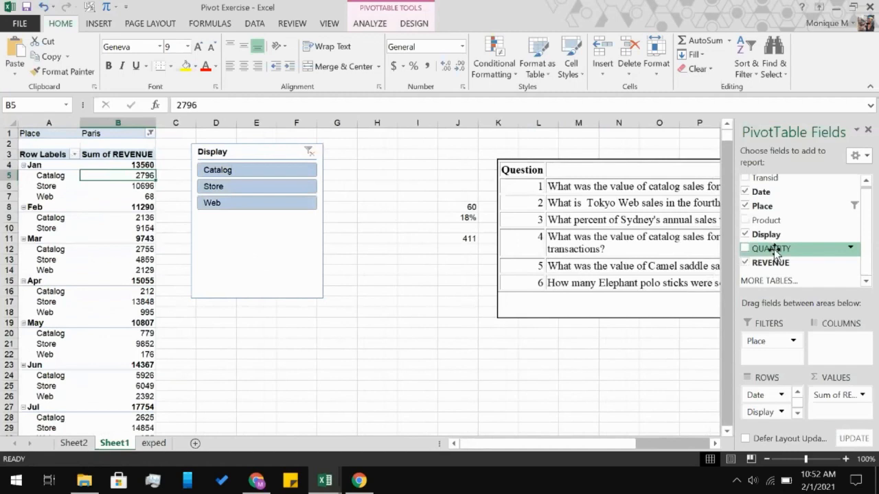
click(746, 221)
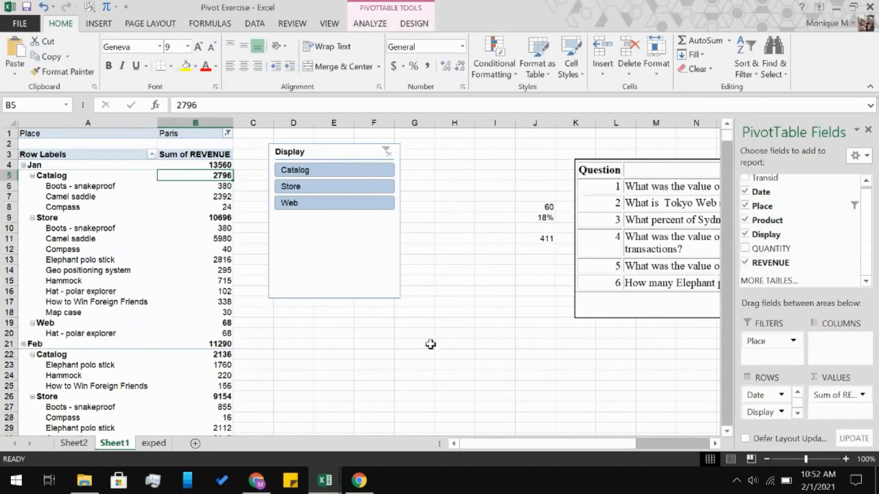
Recheck question 5 and group the PivotTable dates by Quarters only instead of Months.
scroll(430, 345, right, 6)
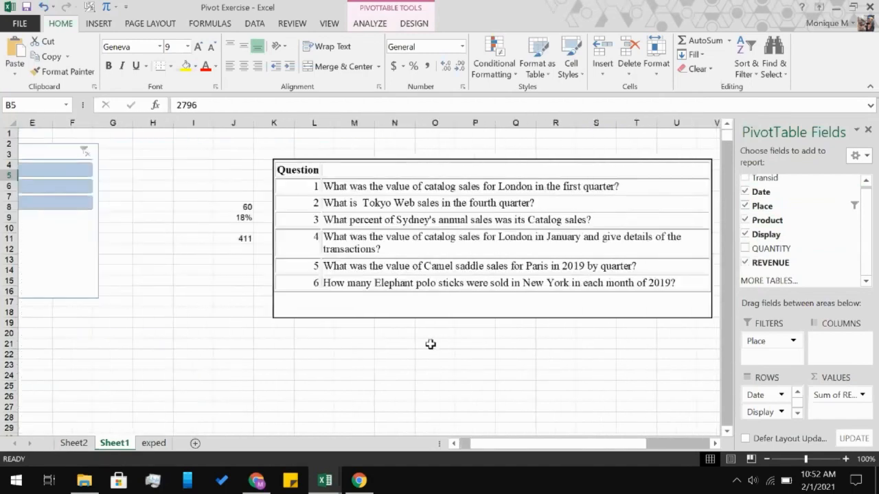
scroll(430, 344, left, 6)
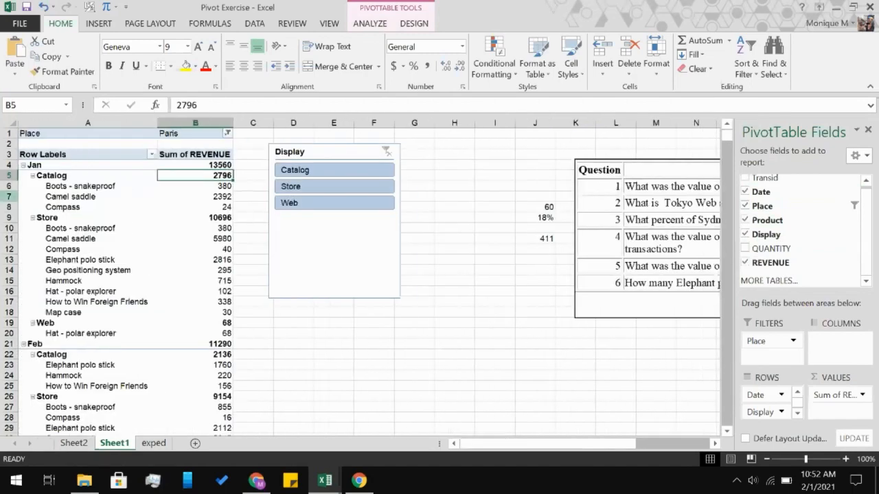
click(60, 168)
right_click(60, 168)
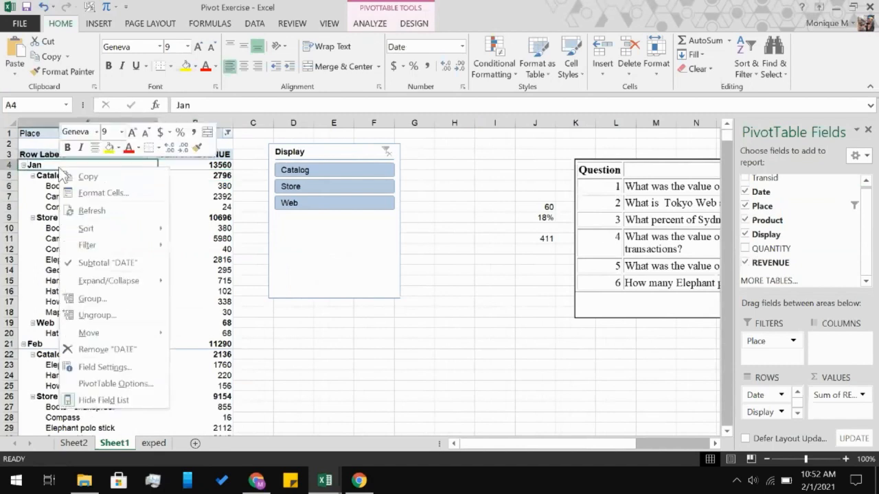
click(114, 294)
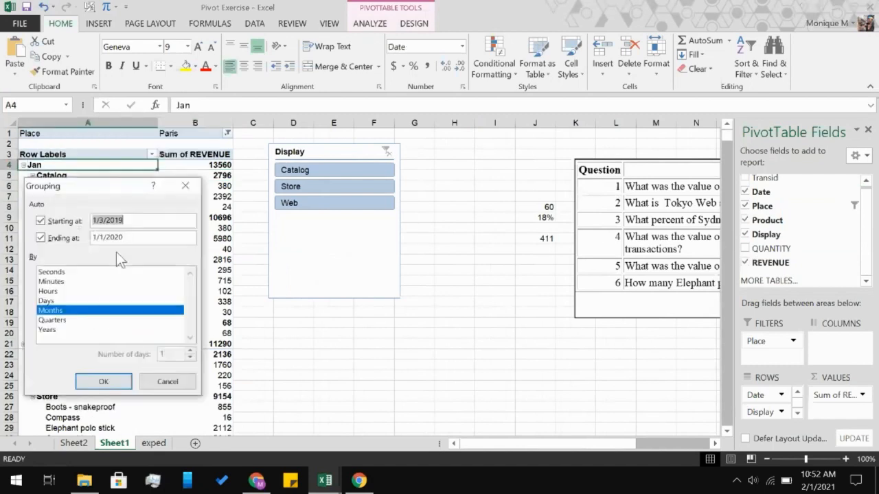
click(81, 320)
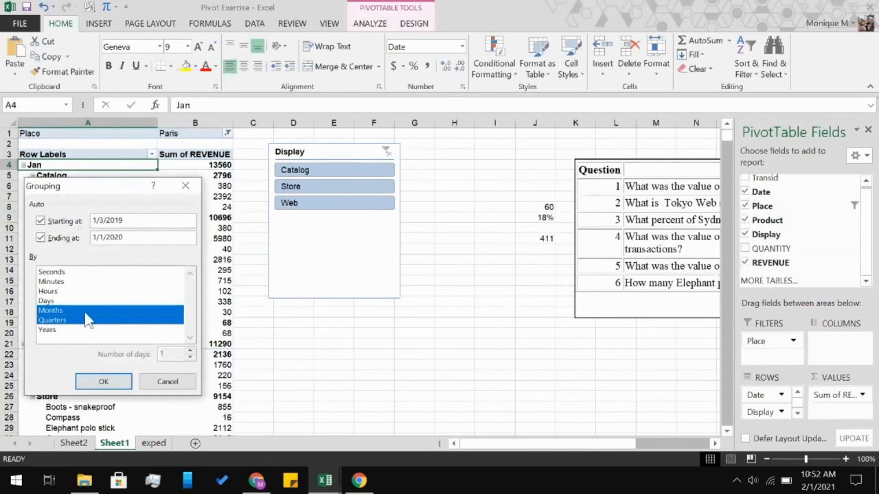
click(85, 313)
click(103, 381)
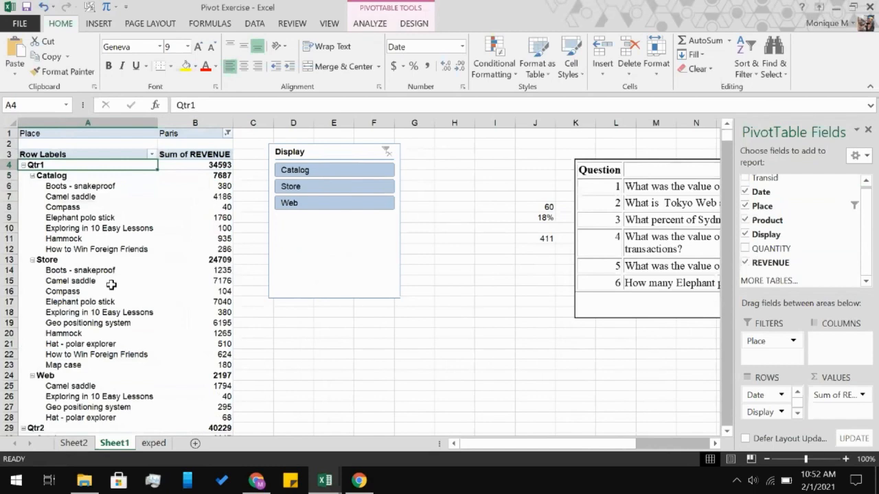
Examine the quarterly Paris revenue by display and product against the Camel saddle question.
scroll(111, 284, down, 1)
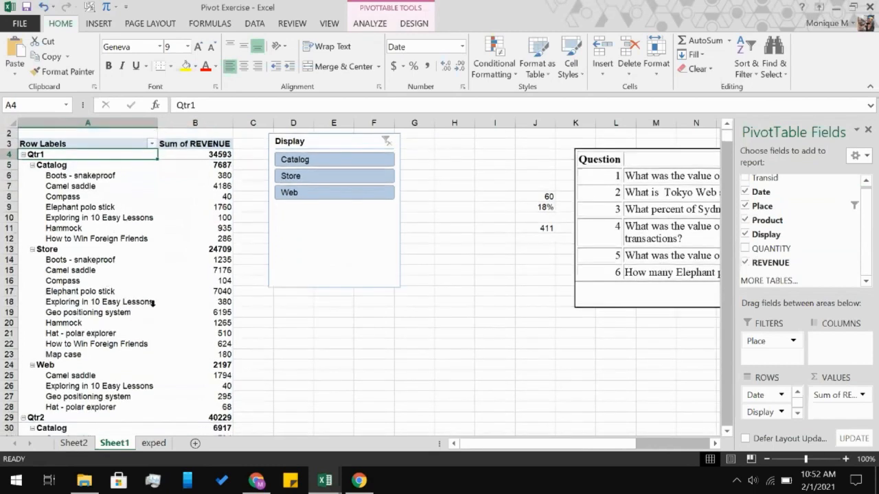
scroll(152, 303, down, 11)
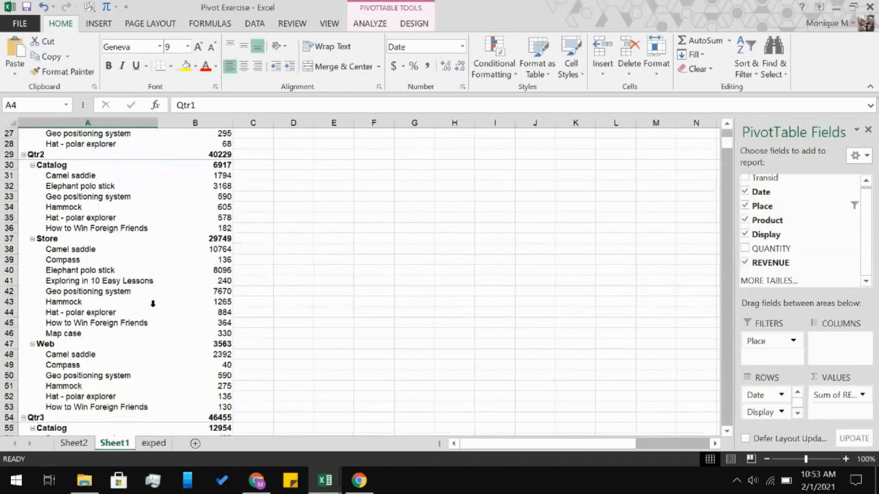
scroll(153, 303, down, 2)
scroll(152, 303, up, 13)
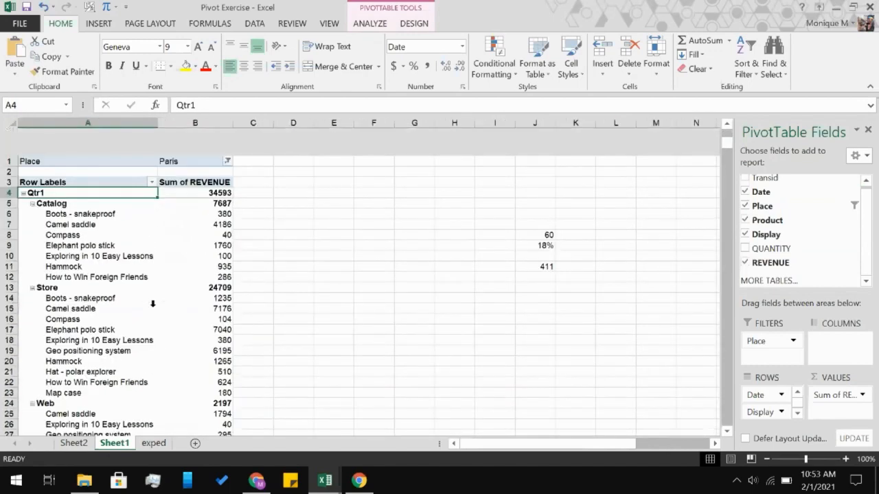
scroll(431, 334, right, 2)
scroll(432, 334, right, 4)
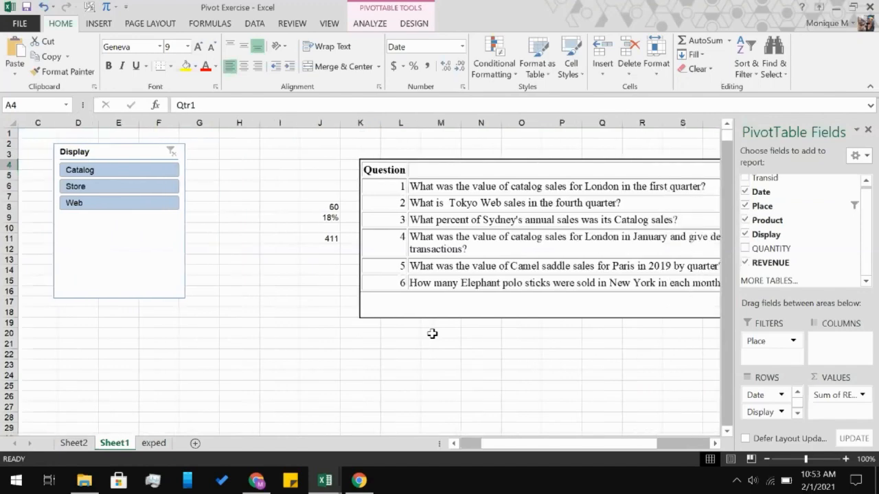
scroll(432, 333, left, 5)
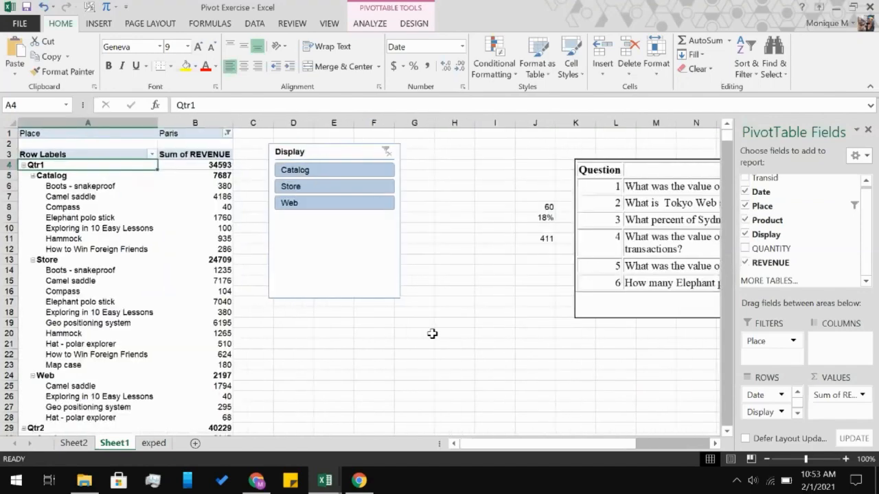
scroll(432, 334, right, 3)
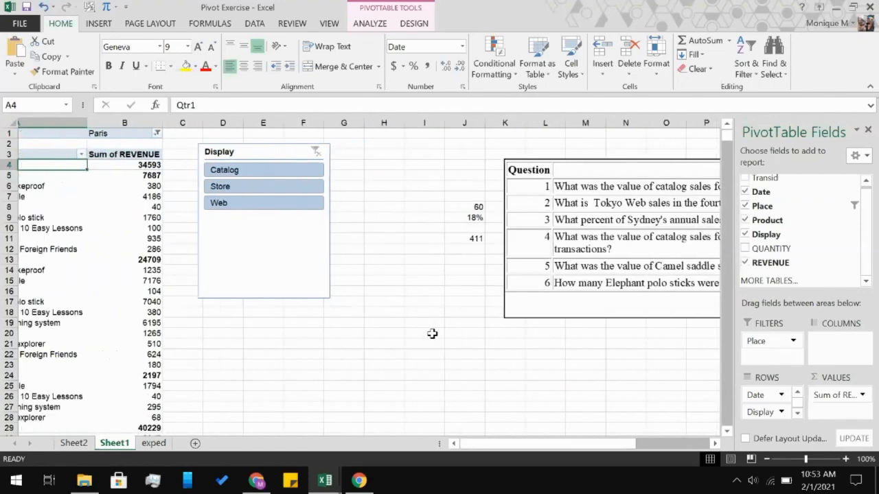
scroll(432, 333, right, 3)
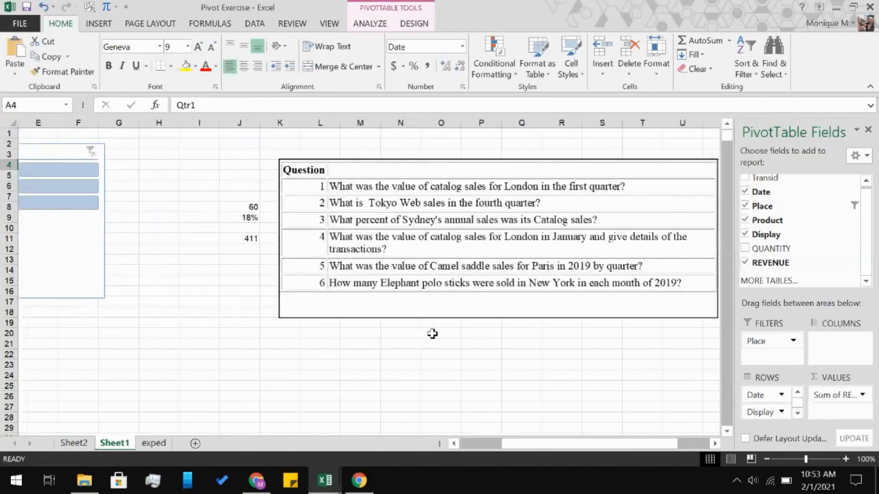
scroll(432, 334, left, 5)
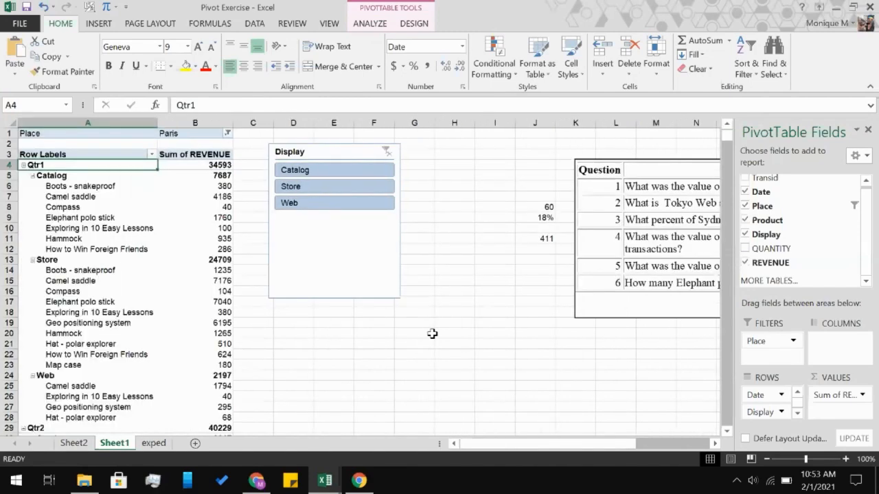
scroll(128, 353, down, 10)
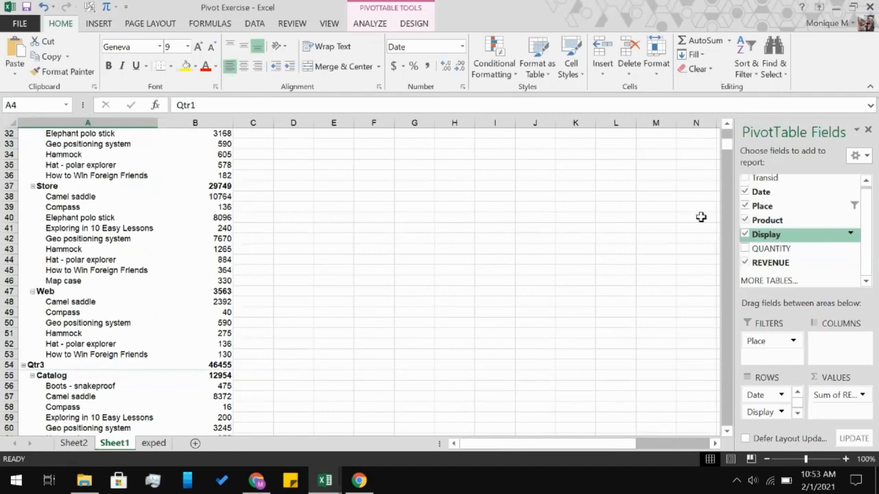
scroll(364, 353, up, 10)
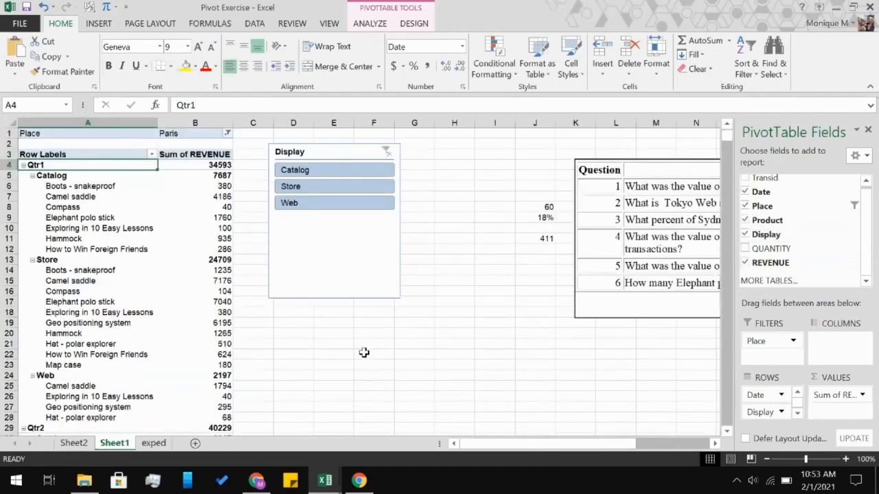
scroll(364, 353, down, 20)
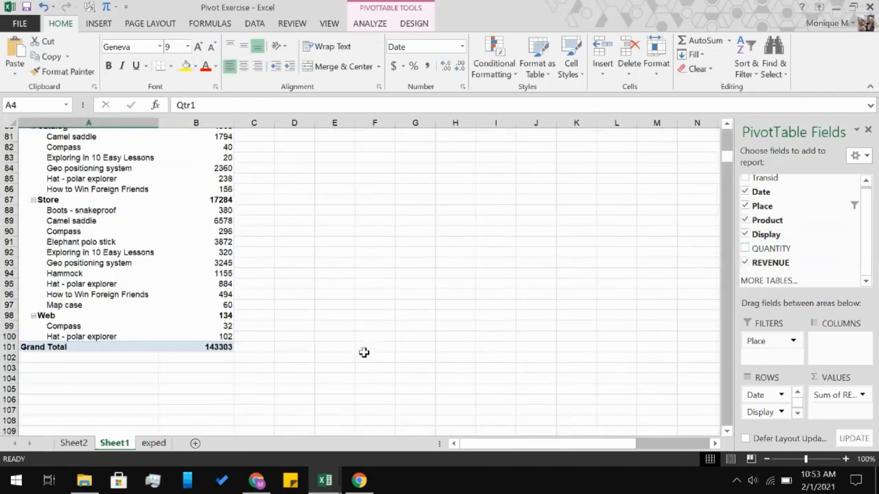
scroll(364, 352, up, 3)
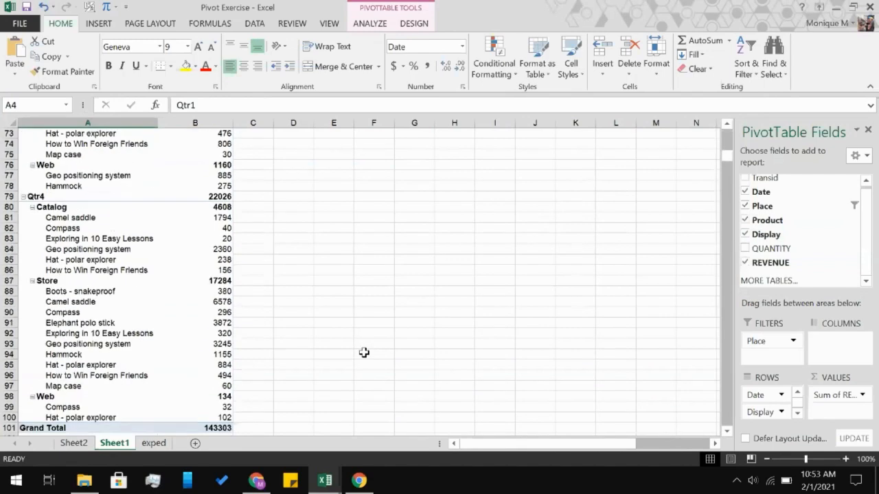
scroll(364, 353, up, 20)
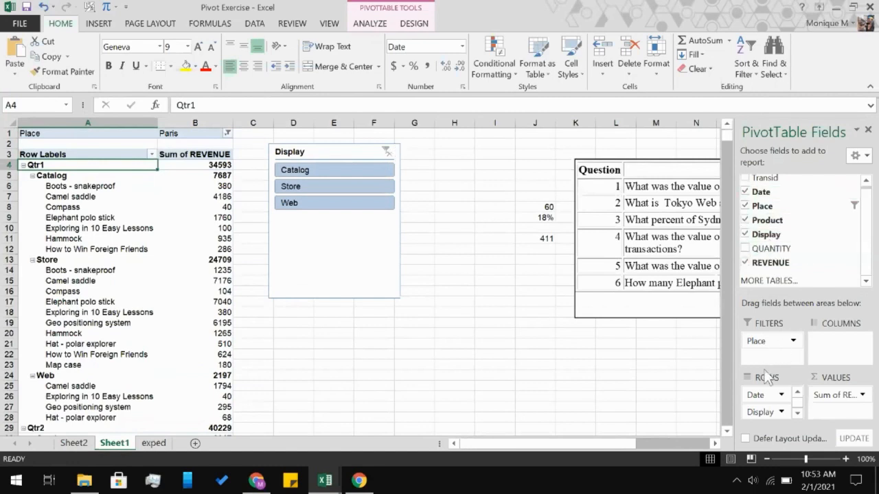
Move the PivotTable's Product field from the rows to the report filters and filter it to Camel saddle.
scroll(763, 415, down, 1)
drag(763, 415, 778, 359)
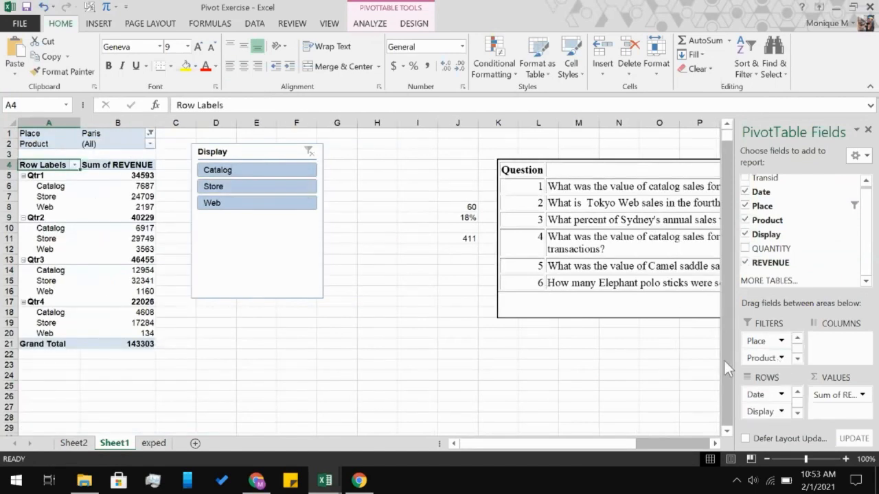
click(149, 144)
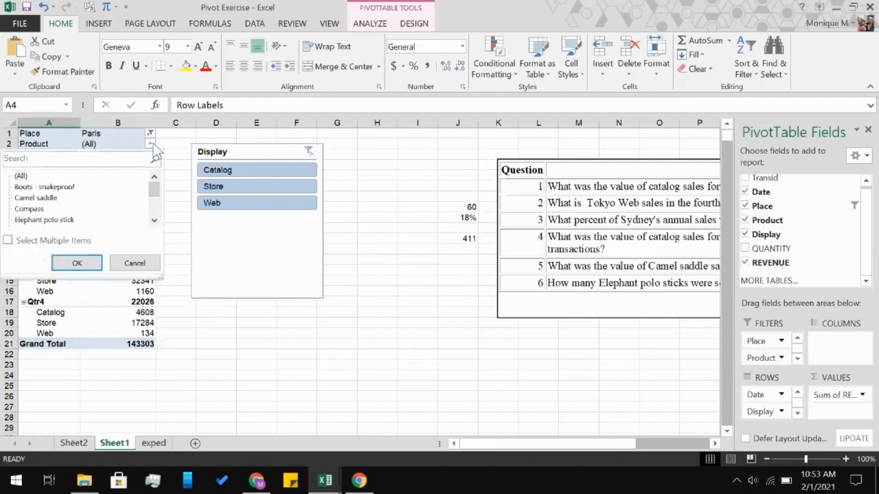
click(41, 197)
click(77, 263)
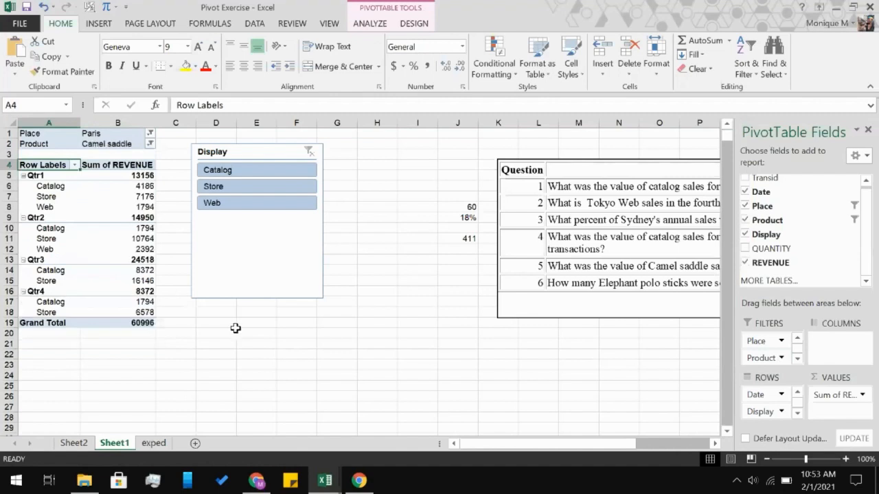
Recheck question 5 and enter the first-quarter answer q1 13156 in cell G14.
scroll(390, 348, right, 4)
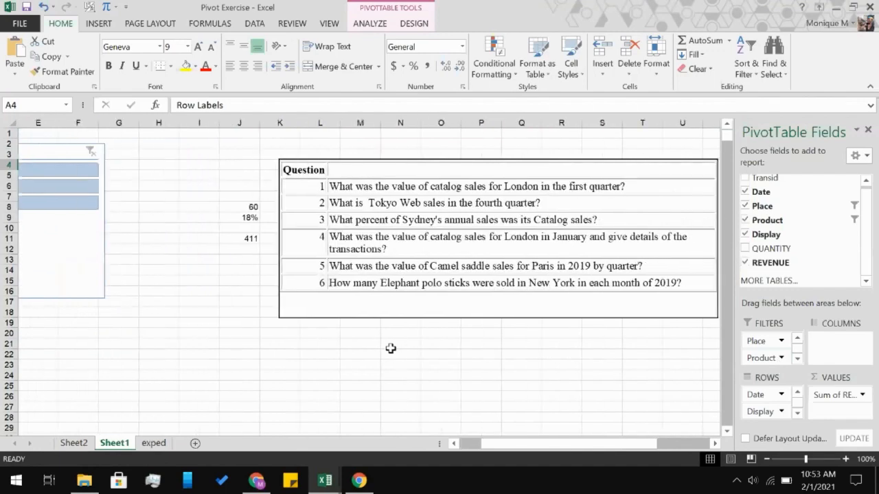
scroll(390, 348, left, 4)
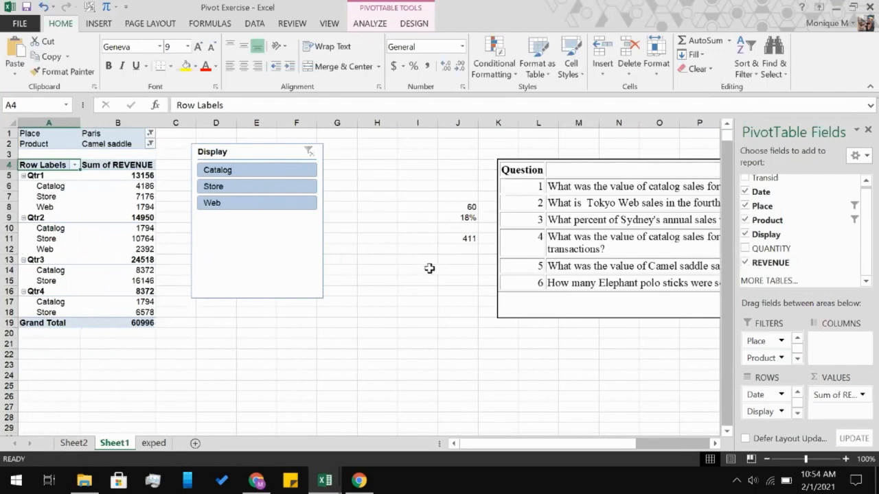
scroll(430, 269, right, 4)
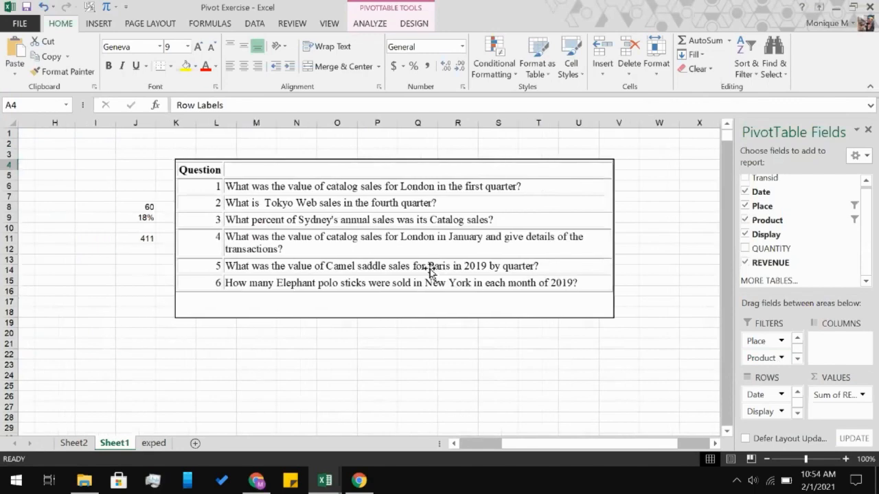
scroll(431, 268, left, 3)
click(337, 261)
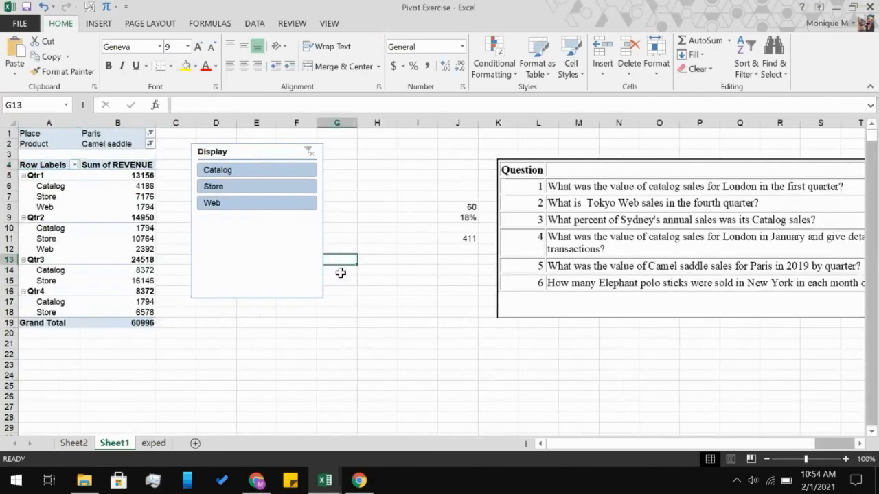
click(338, 272)
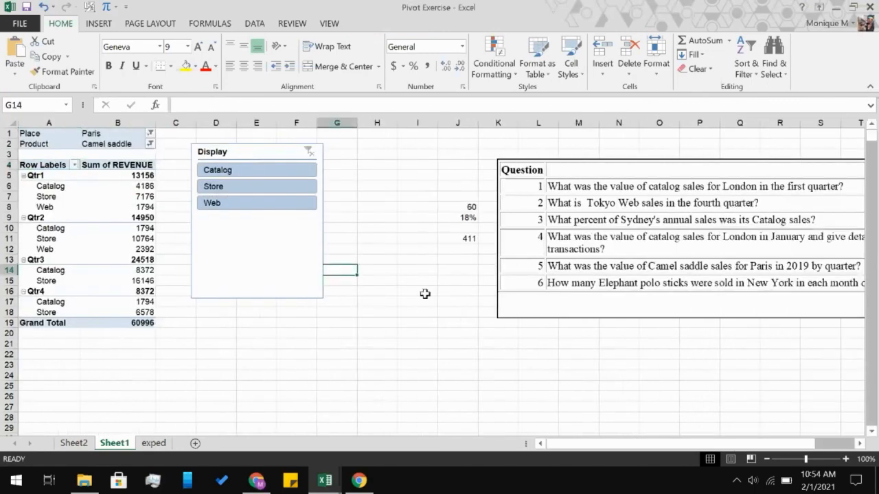
text(q1)
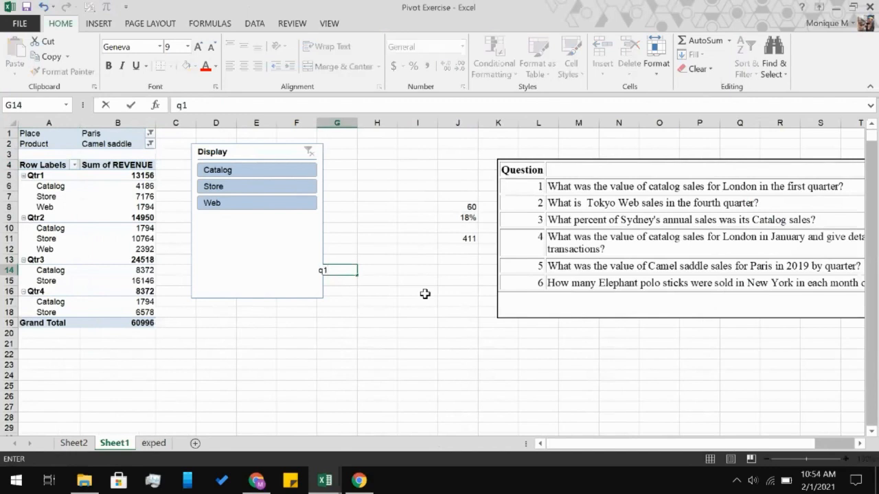
text(v)
key(BackSpace)
text(13156)
key(Tab)
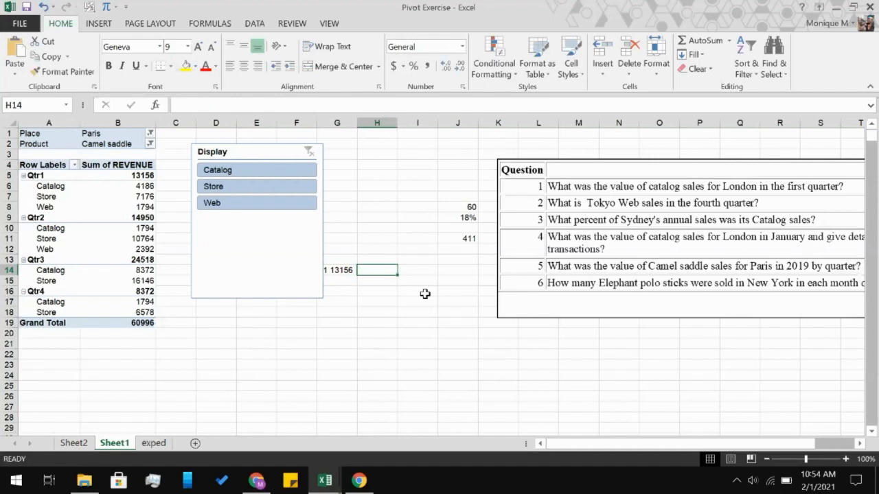
Enter the second- and third-quarter answers, q2 14950 in cell H14 and q3 24518 in cell I14.
text(q2)
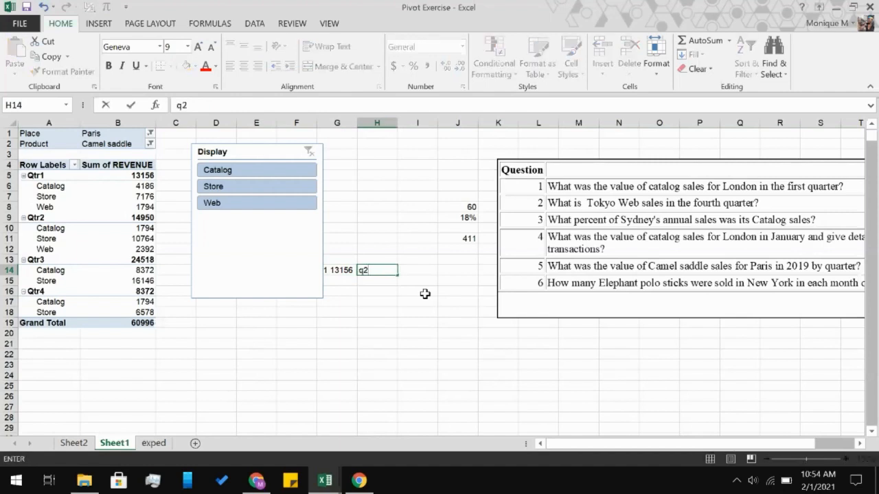
text( 14950)
key(Tab)
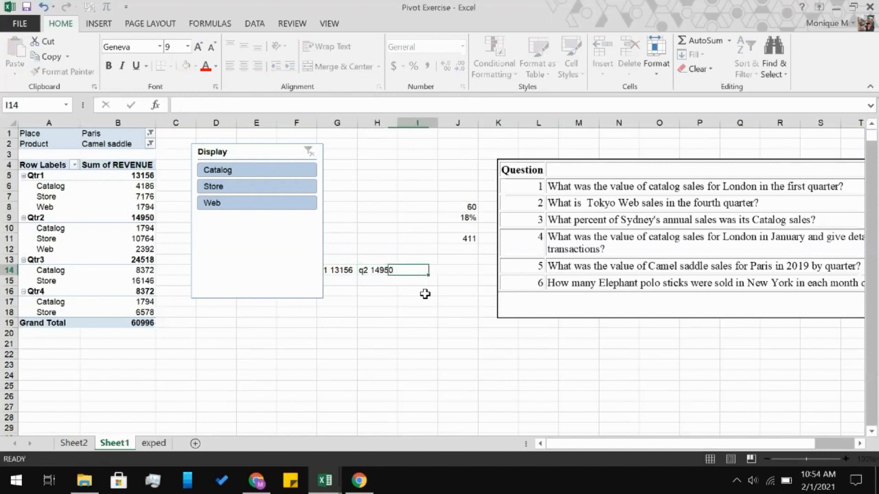
text(q3)
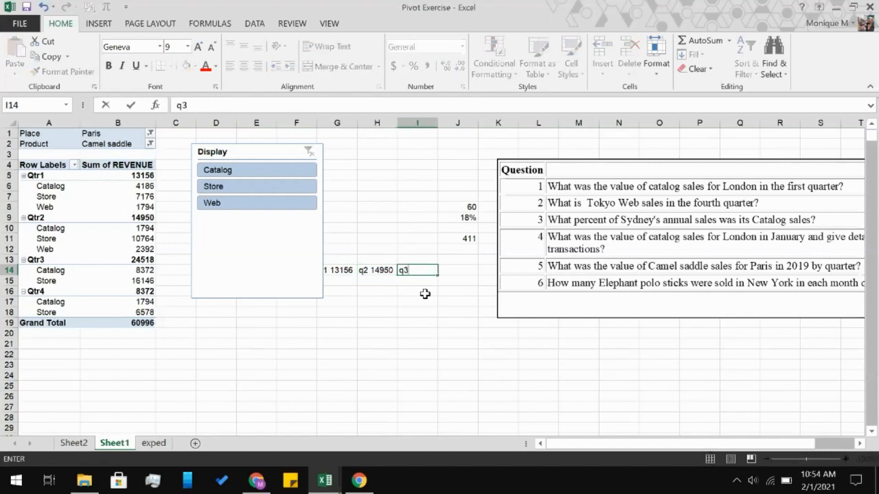
text( 24518)
key(Tab)
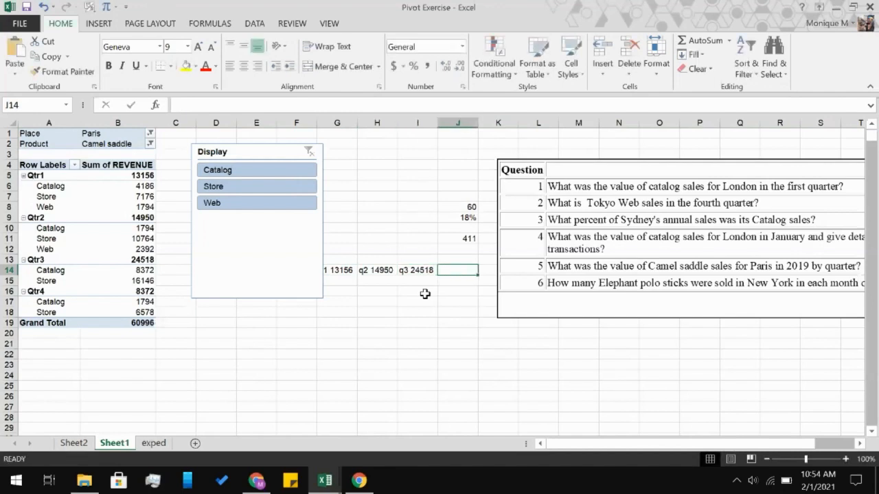
Enter the fourth-quarter answer q4 8372 in cell J14.
text(q4)
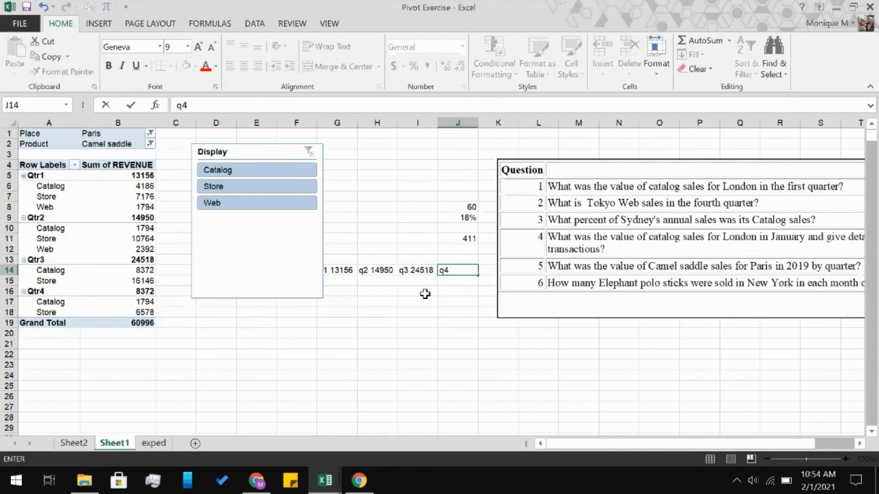
text( 8372)
click(409, 311)
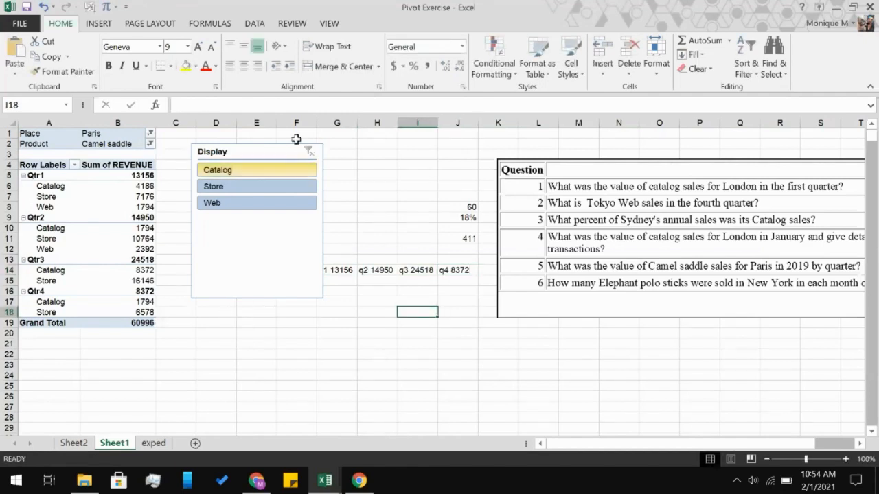
Move the Display slicer closer to the PivotTable and shorten it to fit its three items.
drag(260, 146, 230, 146)
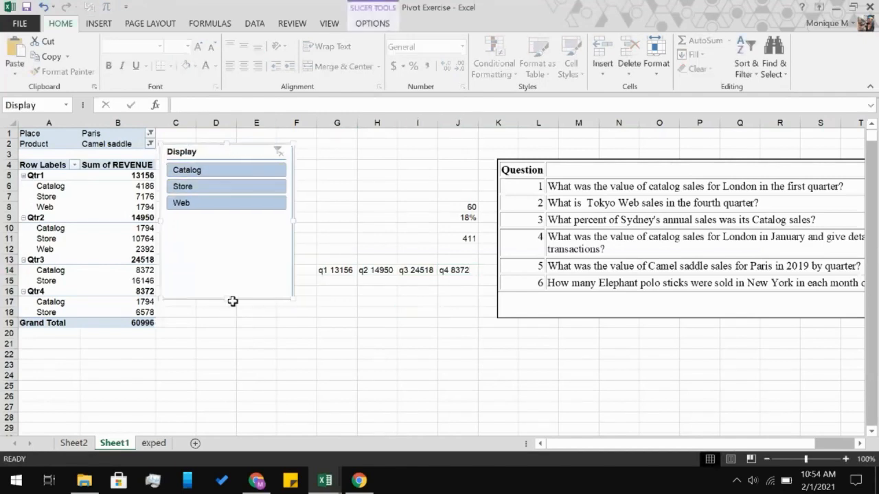
drag(225, 297, 232, 218)
click(366, 357)
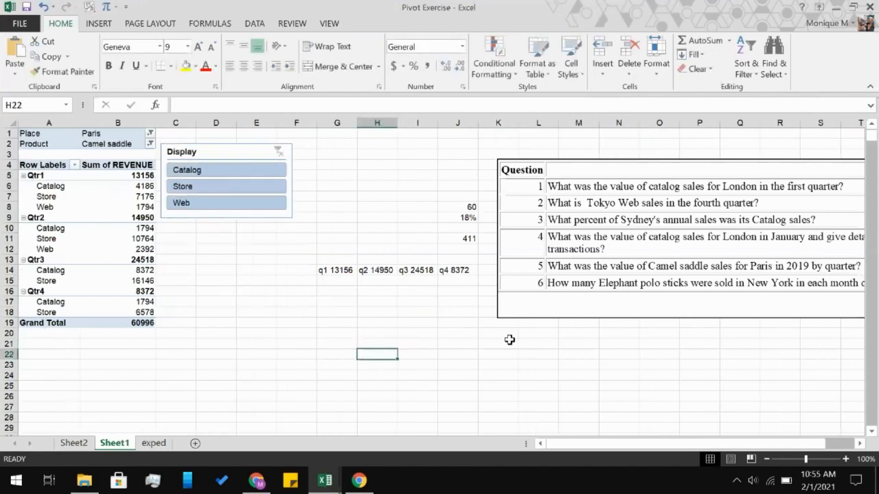
Read question 6 about New York's Elephant polo sticks and close the PivotTable field list.
scroll(507, 339, right, 2)
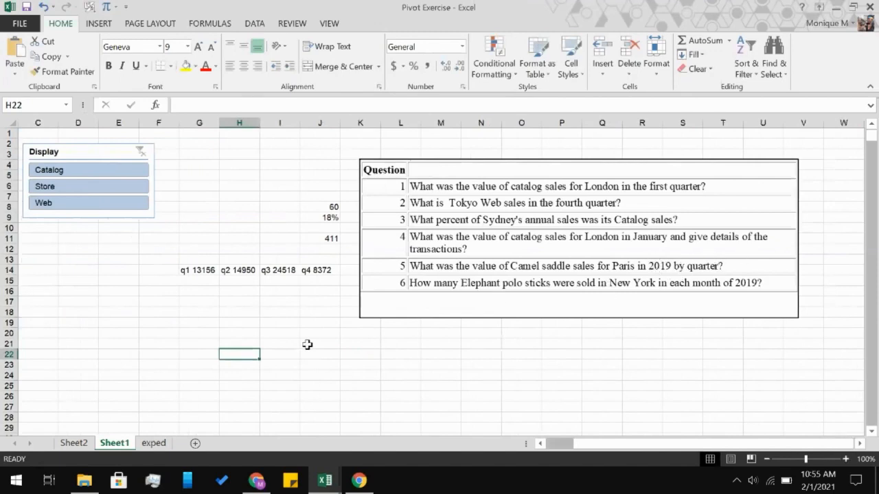
scroll(307, 346, left, 2)
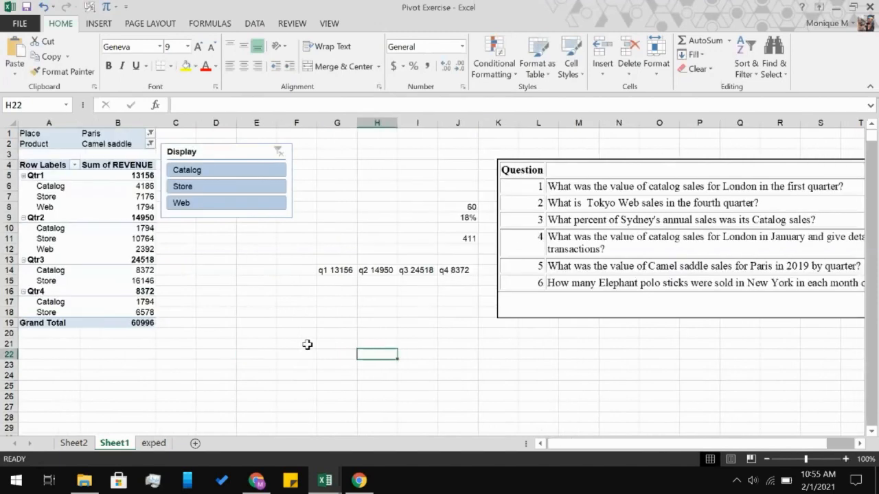
click(129, 321)
scroll(426, 332, right, 3)
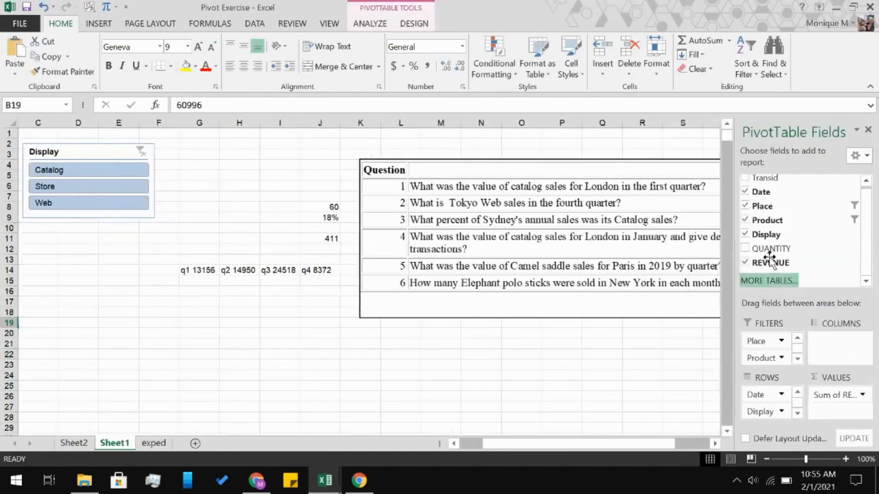
click(868, 130)
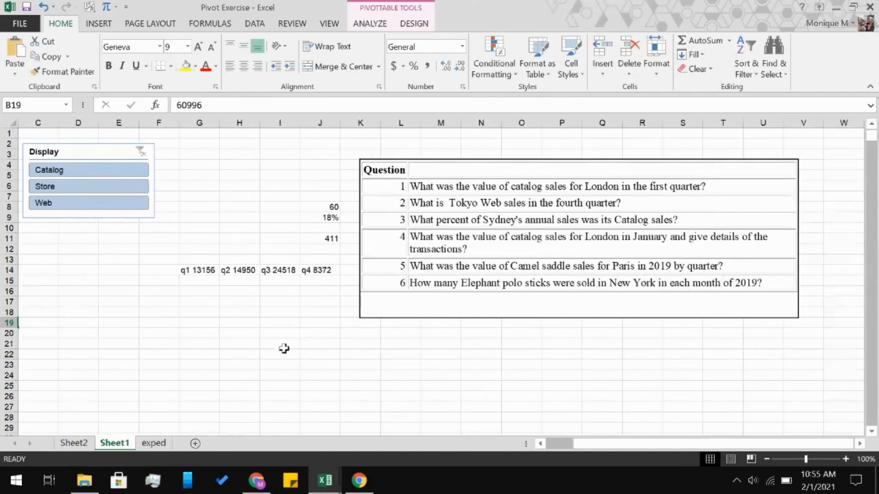
Change the PivotTable's Place filter to New York only.
scroll(284, 348, left, 2)
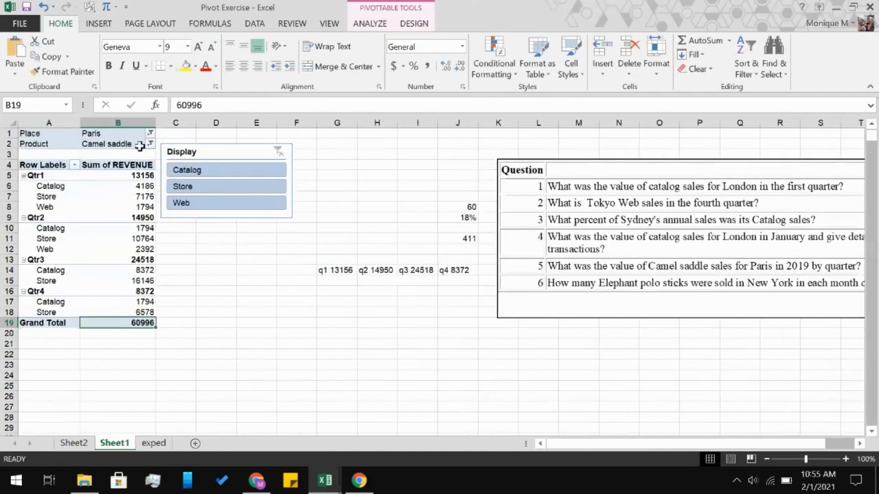
click(149, 130)
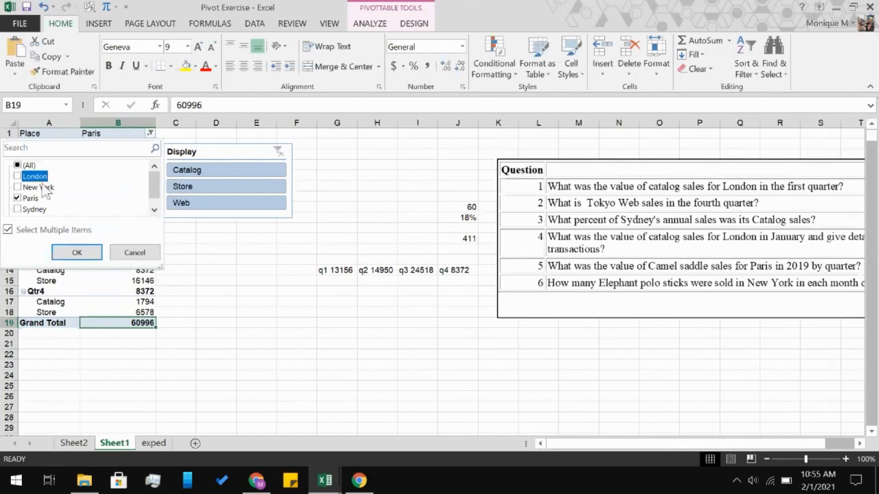
click(39, 187)
click(17, 198)
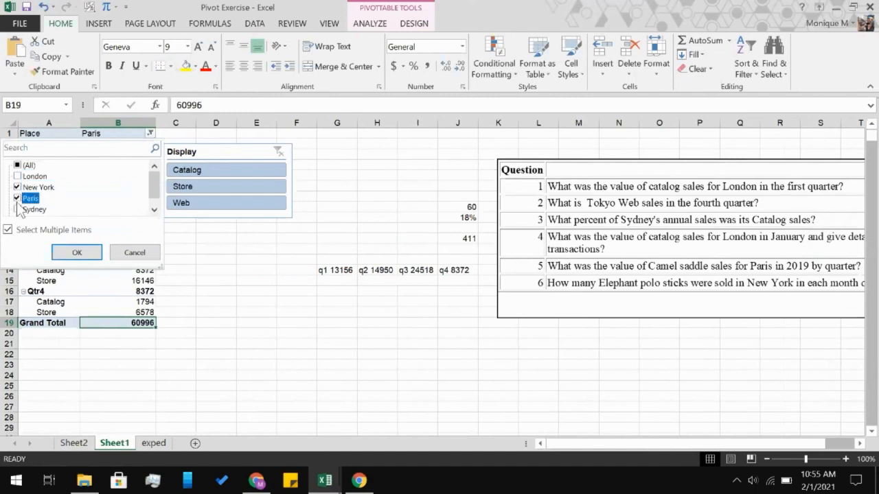
click(77, 253)
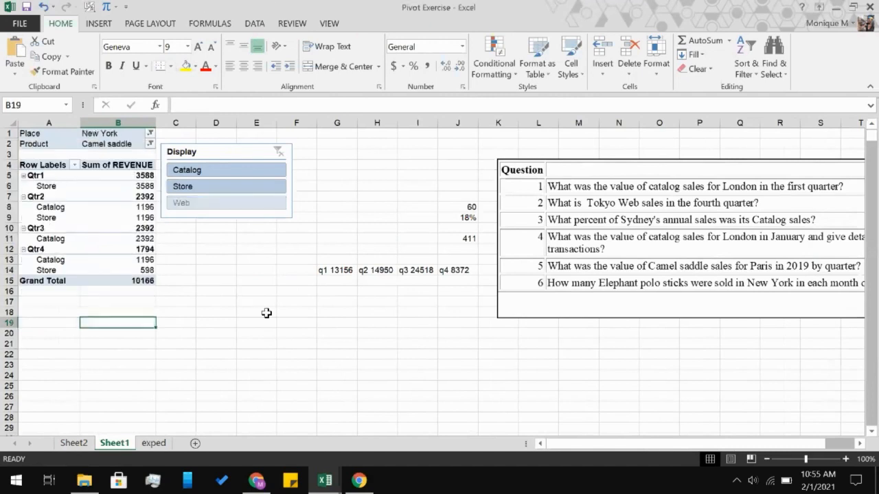
Recheck question 6 and set the PivotTable's Product filter to Elephant polo stick.
scroll(266, 313, right, 2)
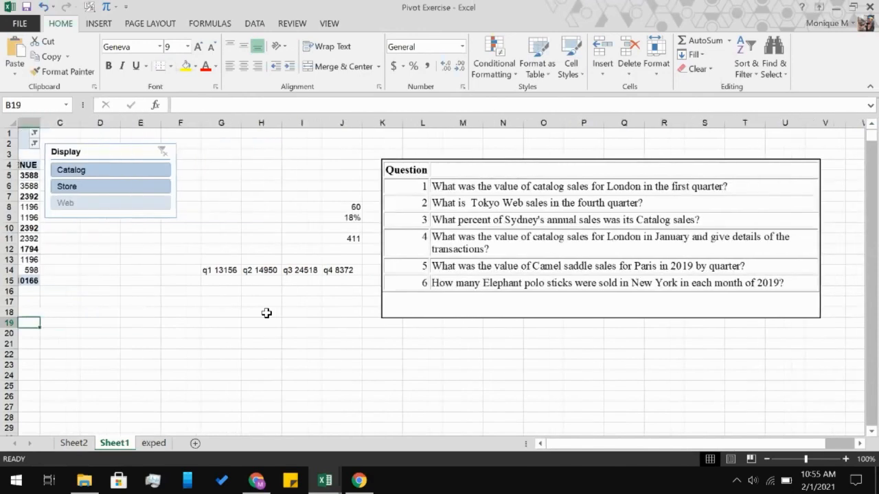
scroll(267, 313, left, 2)
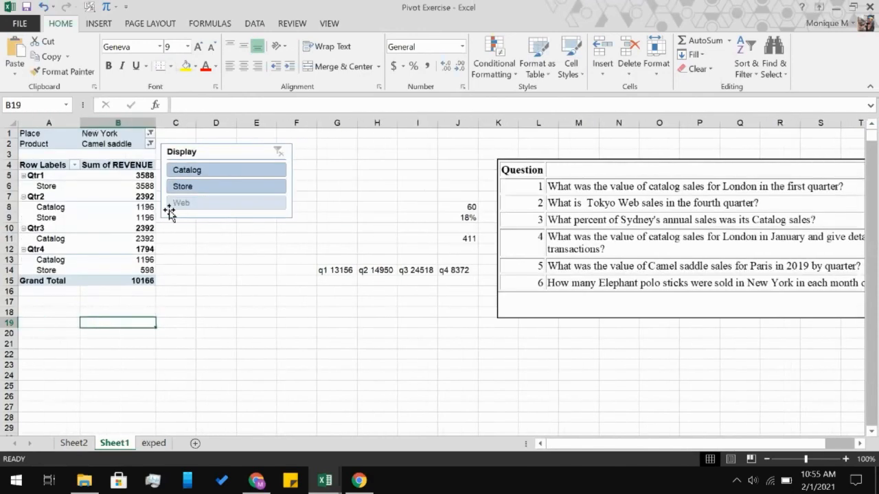
click(150, 143)
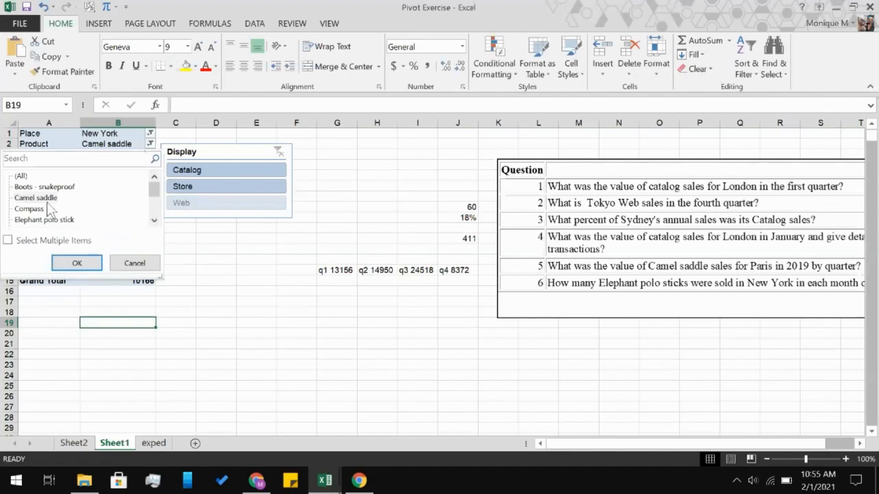
click(35, 221)
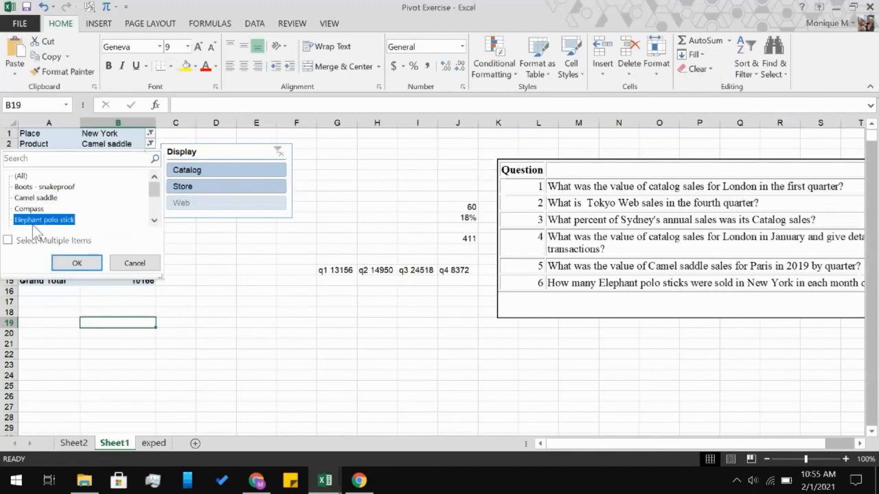
click(77, 263)
Regroup the PivotTable's dates by Months only, removing the Quarters grouping.
scroll(347, 349, right, 2)
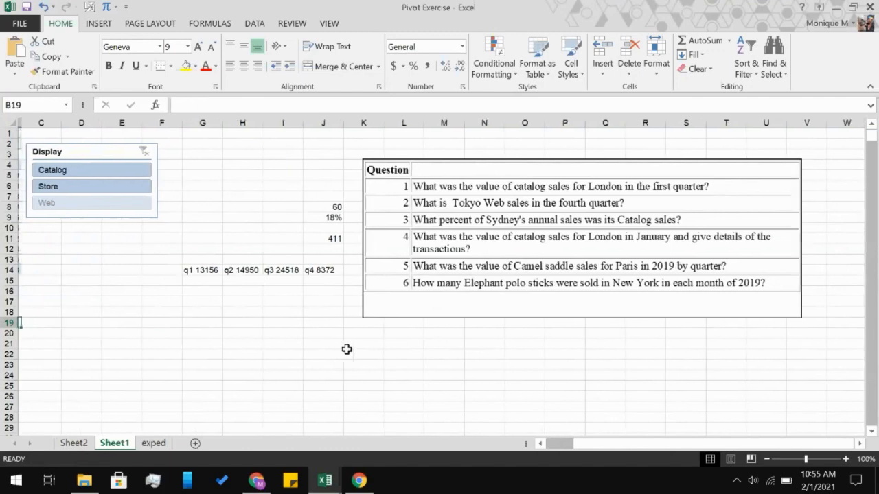
scroll(347, 349, left, 2)
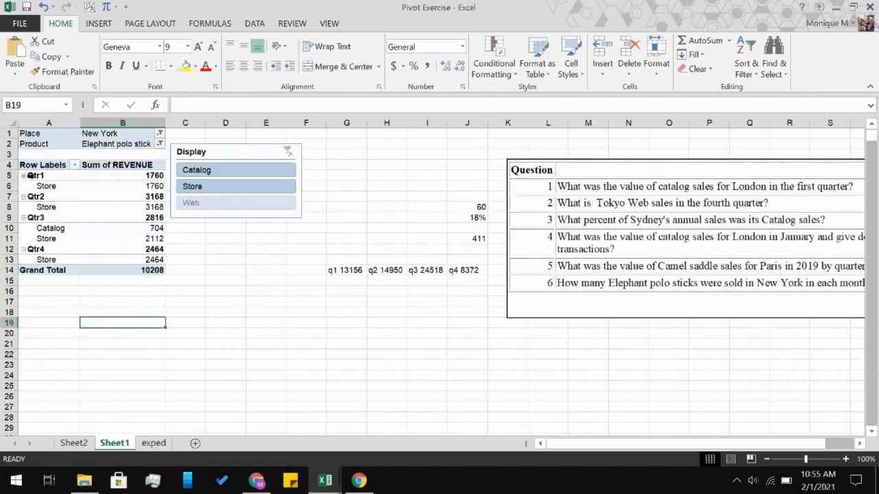
click(31, 176)
right_click(33, 177)
click(65, 309)
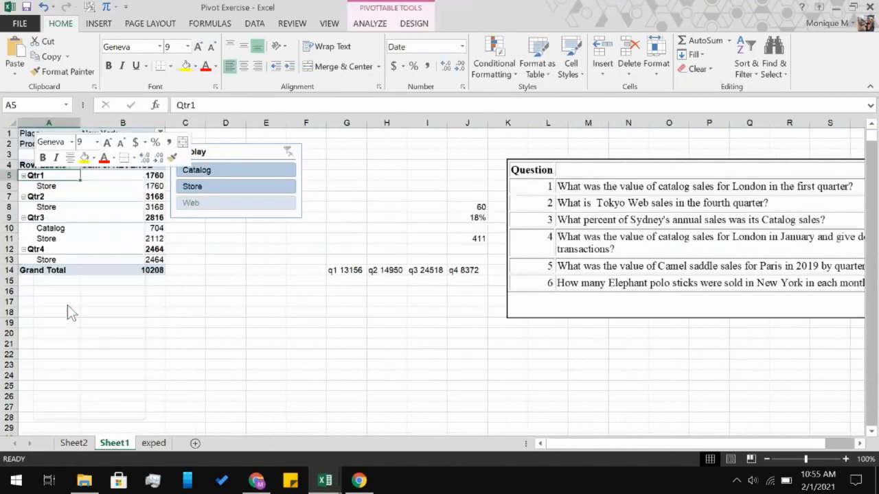
double_click(42, 331)
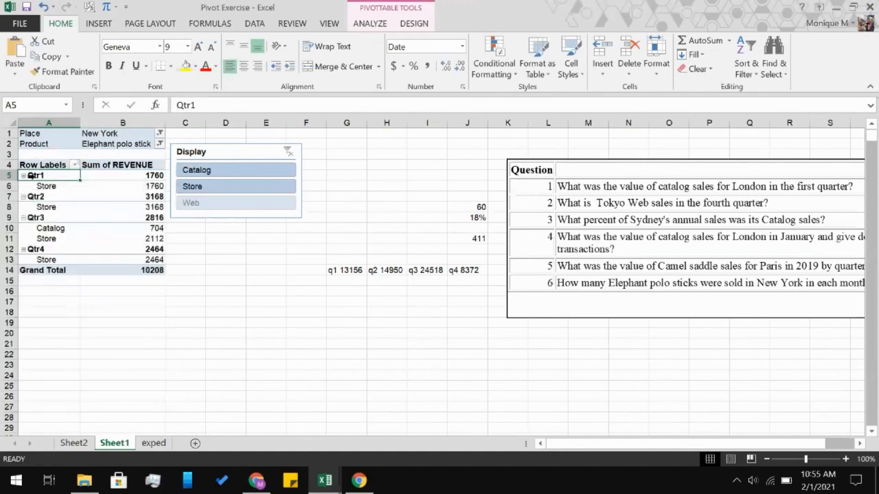
right_click(33, 178)
click(72, 311)
click(31, 327)
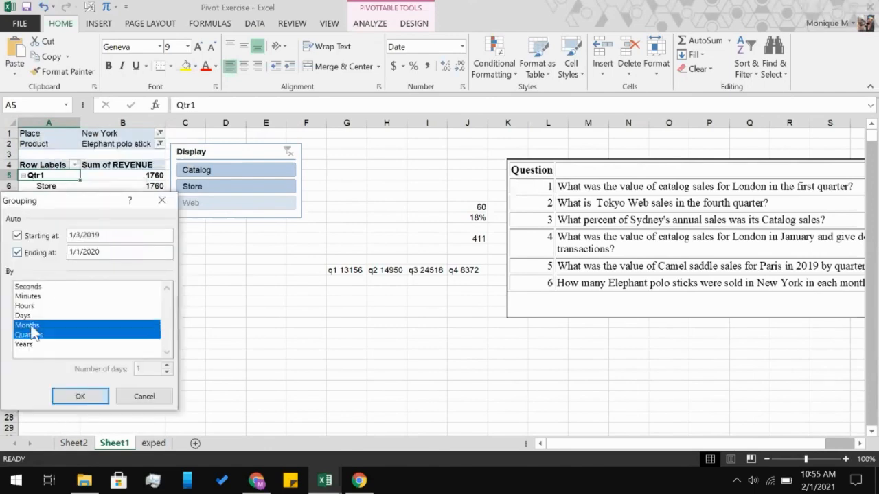
click(34, 335)
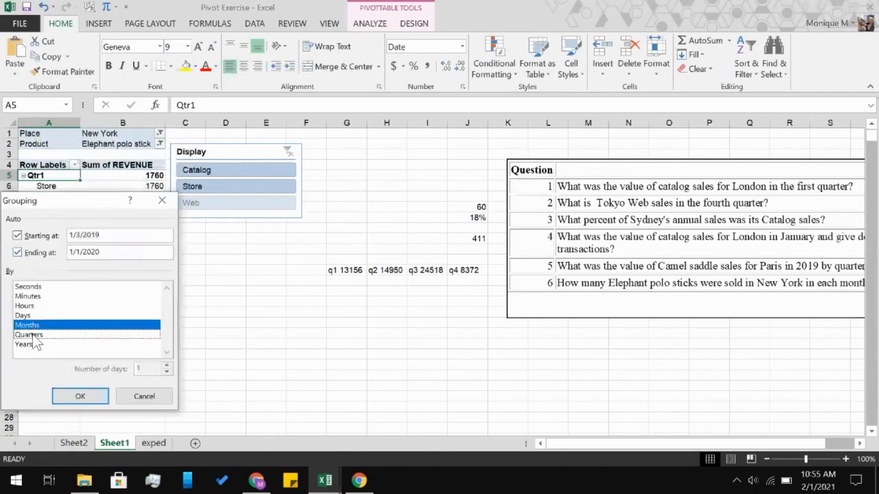
click(80, 397)
Compare the wording of question 6 with the PivotTable's monthly figures for New York's Elephant polo sticks.
scroll(302, 345, right, 2)
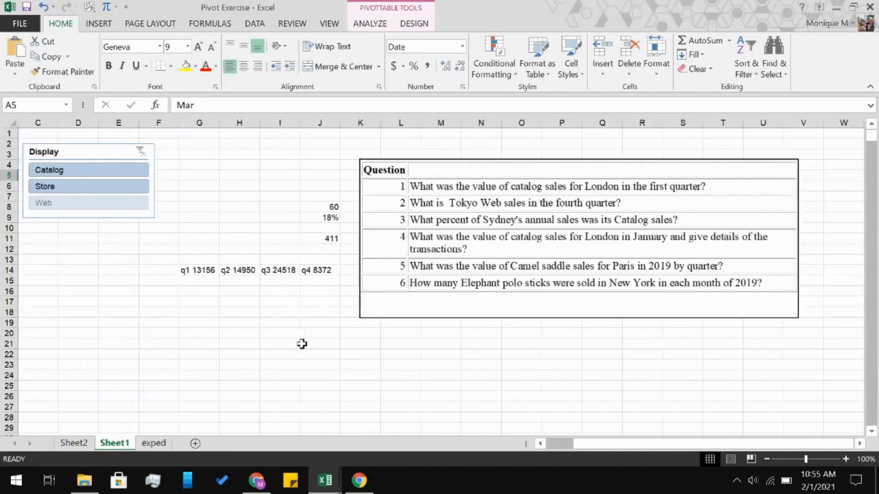
scroll(302, 344, left, 2)
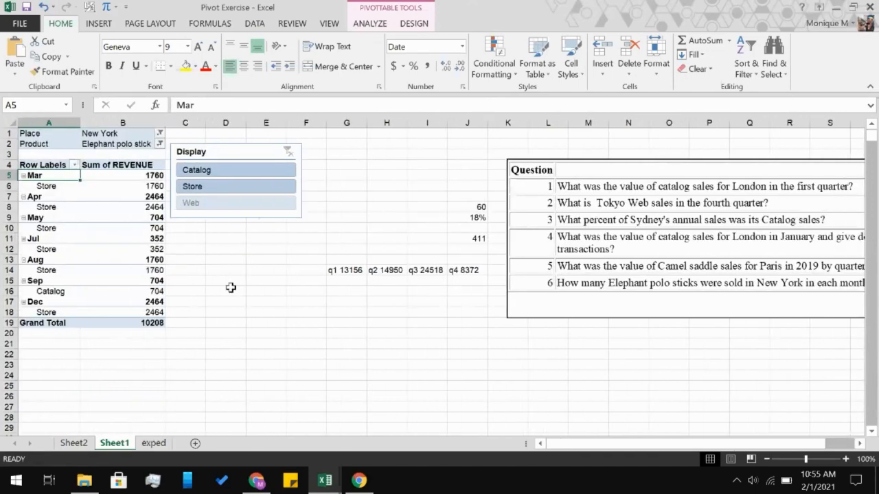
scroll(231, 288, right, 1)
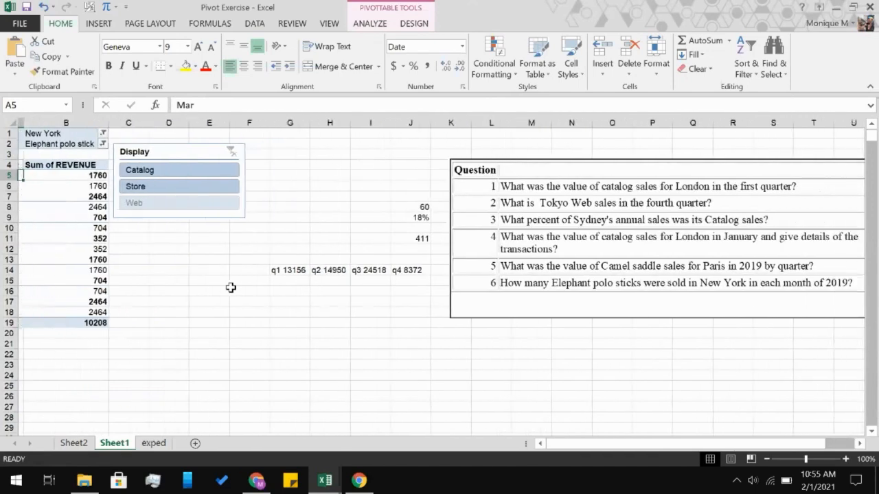
scroll(231, 288, left, 1)
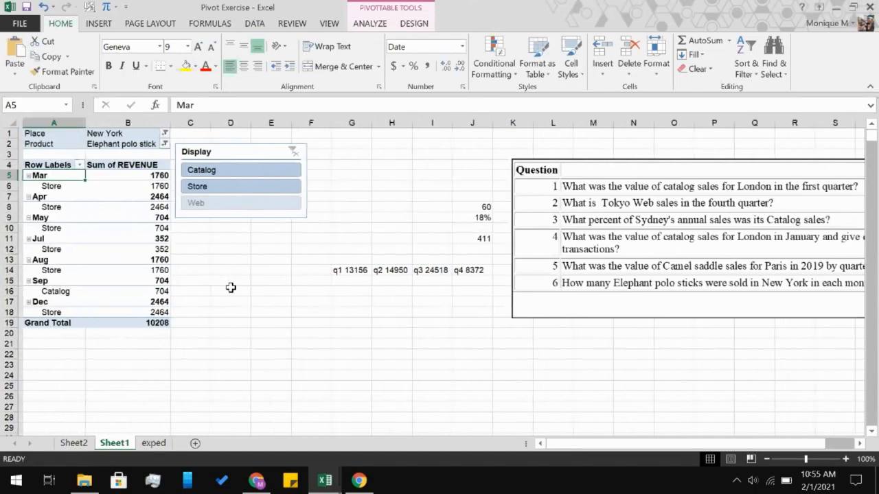
scroll(230, 288, right, 1)
scroll(230, 288, left, 1)
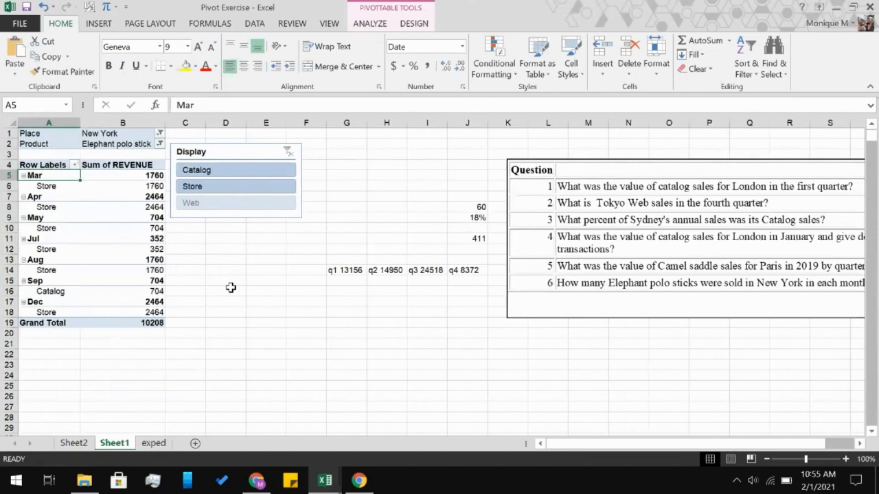
scroll(231, 288, right, 1)
scroll(230, 287, left, 1)
scroll(382, 336, right, 1)
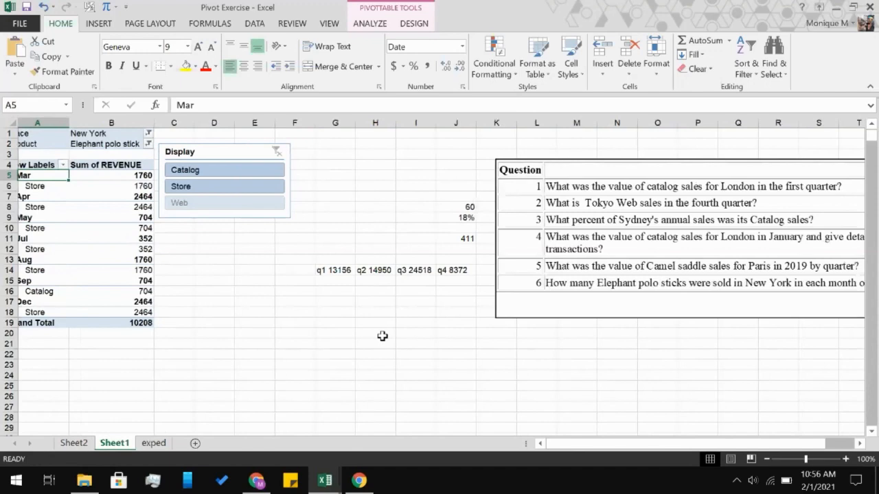
scroll(382, 336, left, 1)
Extract the transactions behind March's Store revenue to a new sheet and return to Sheet1.
click(136, 175)
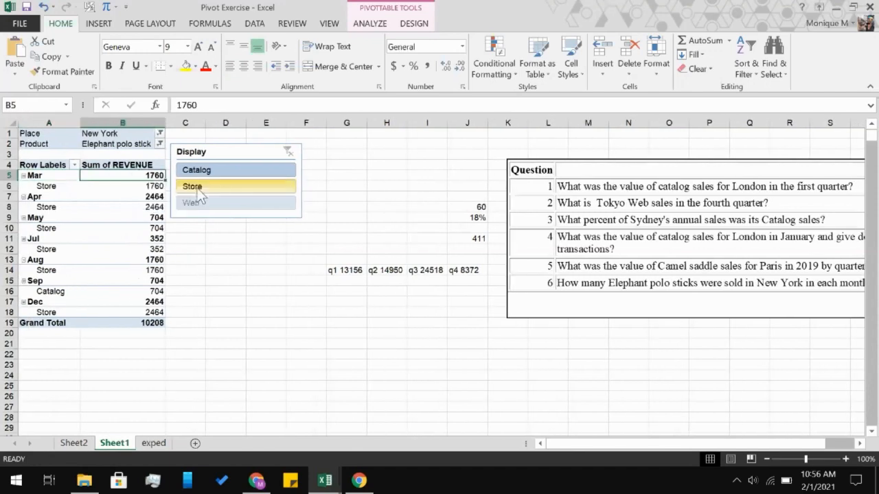
click(129, 186)
double_click(129, 186)
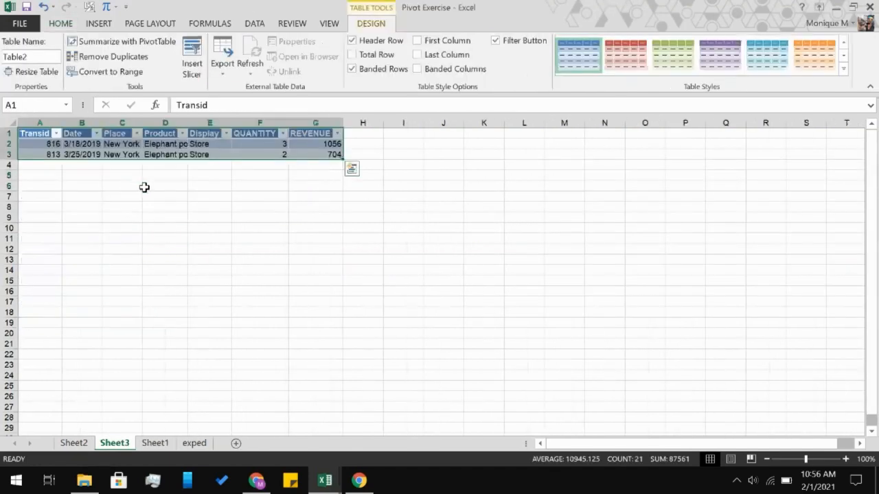
click(74, 443)
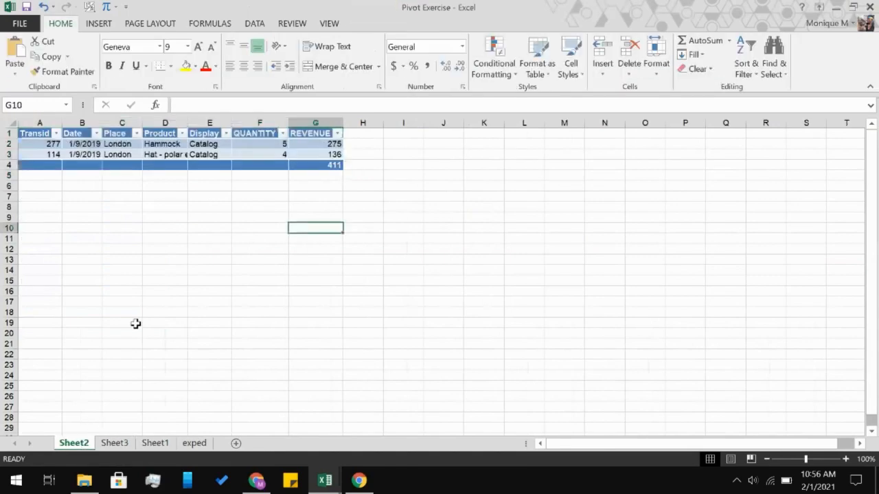
click(155, 443)
click(126, 230)
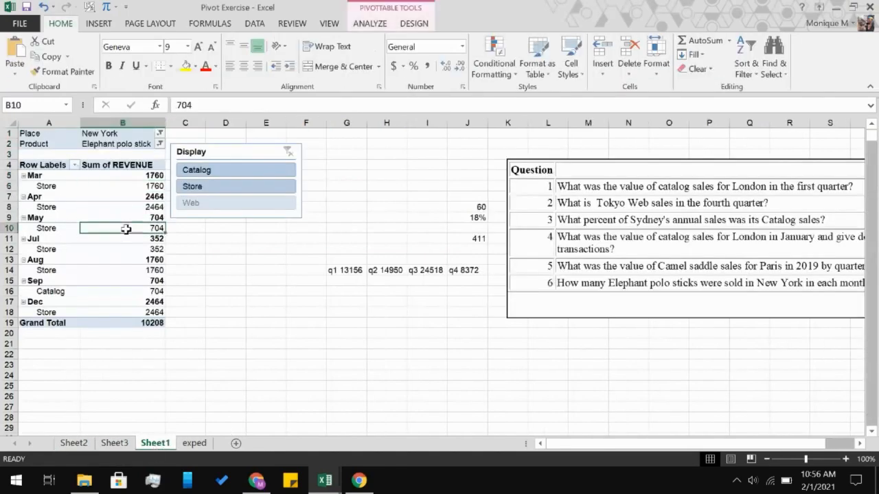
click(66, 219)
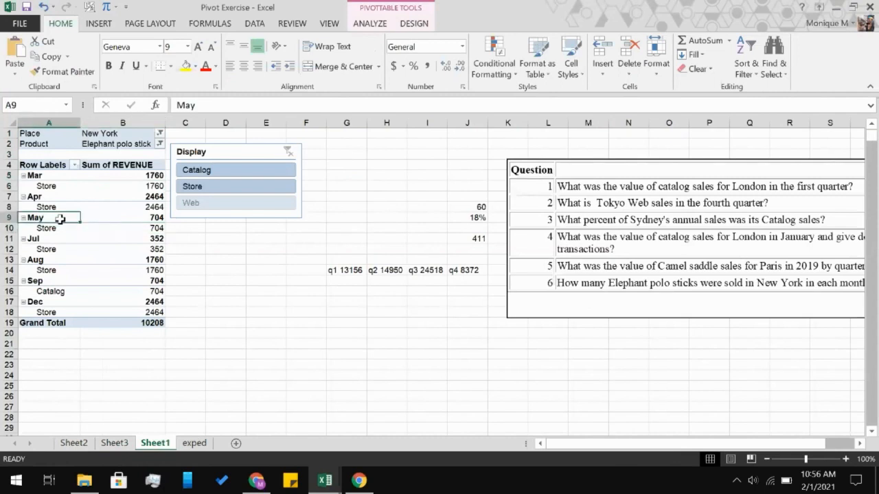
click(112, 233)
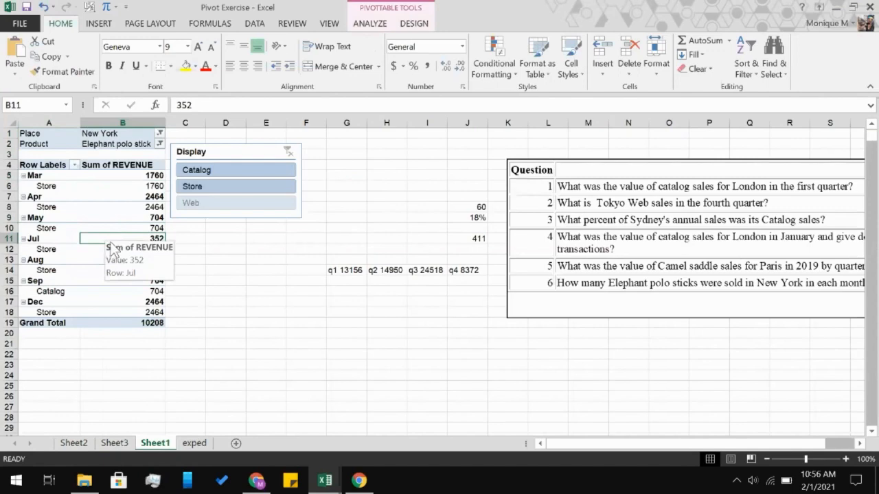
key(alt+Tab)
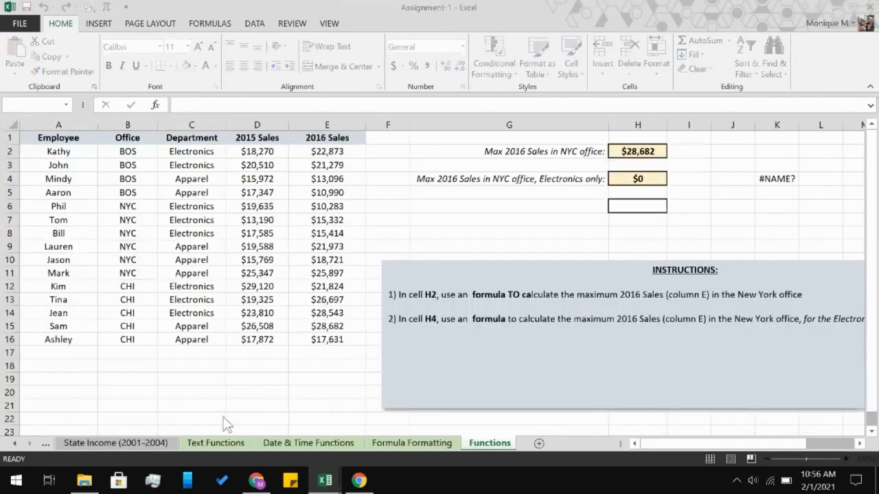
mouse_move(322, 481)
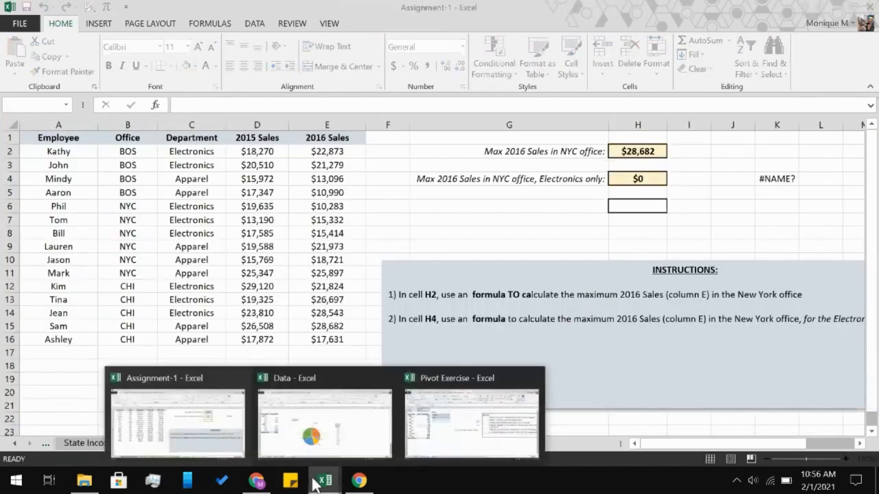
click(433, 429)
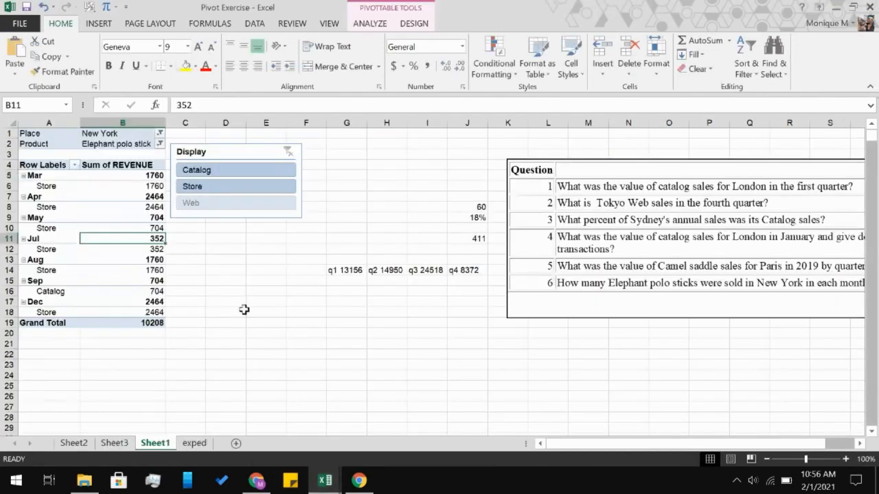
Add the QUANTITY field to the PivotTable's values and move the Display slicer clear of the new column.
right_click(128, 240)
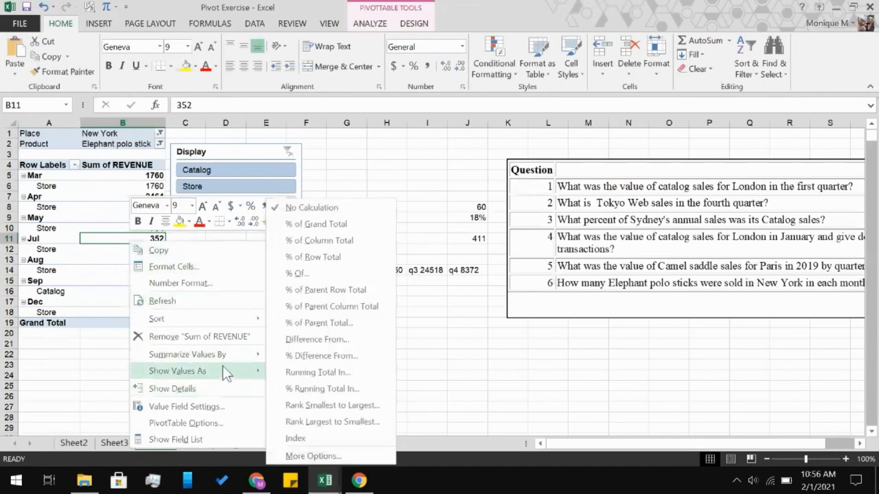
click(179, 440)
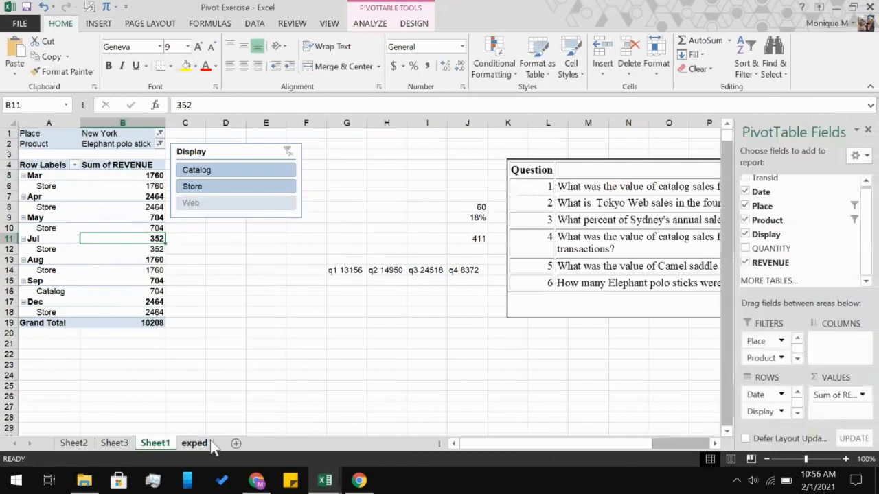
click(746, 249)
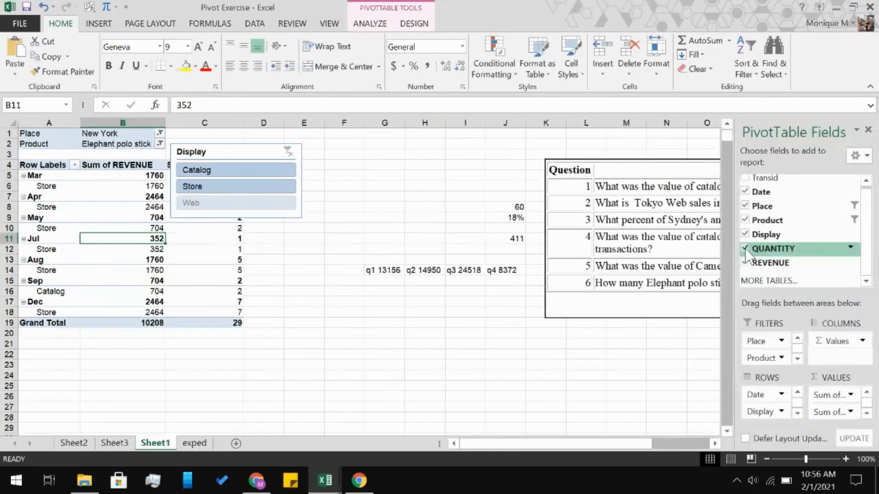
drag(254, 151, 350, 154)
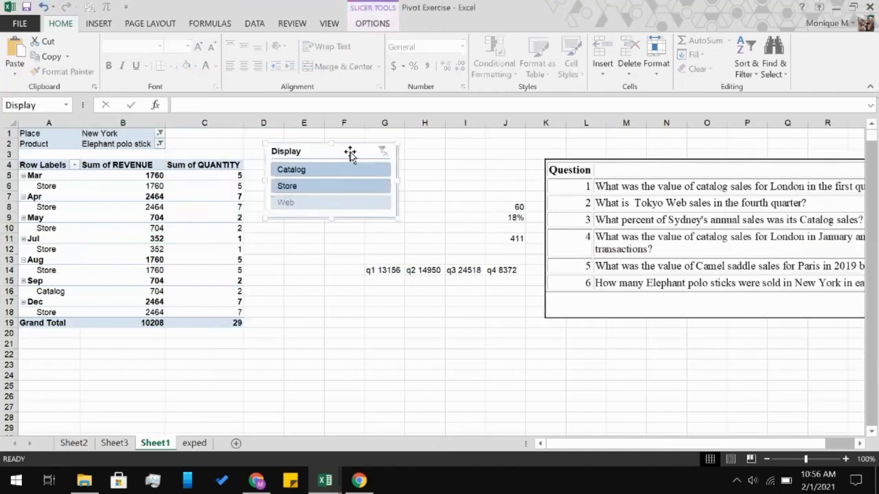
Remove the REVENUE field from the PivotTable and check the monthly quantities against question 6.
click(157, 250)
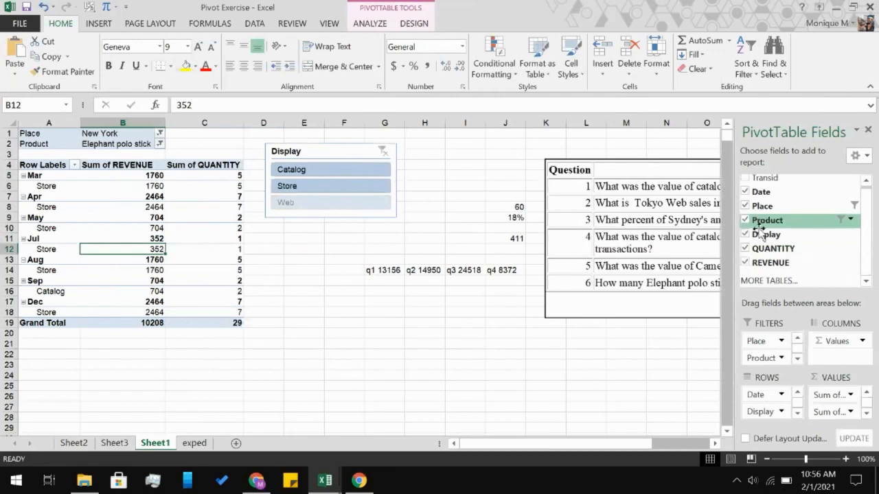
click(749, 259)
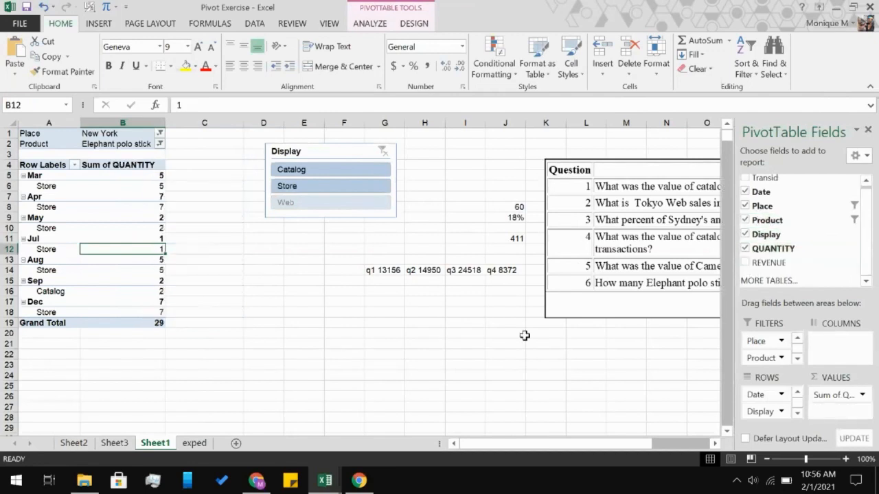
click(416, 331)
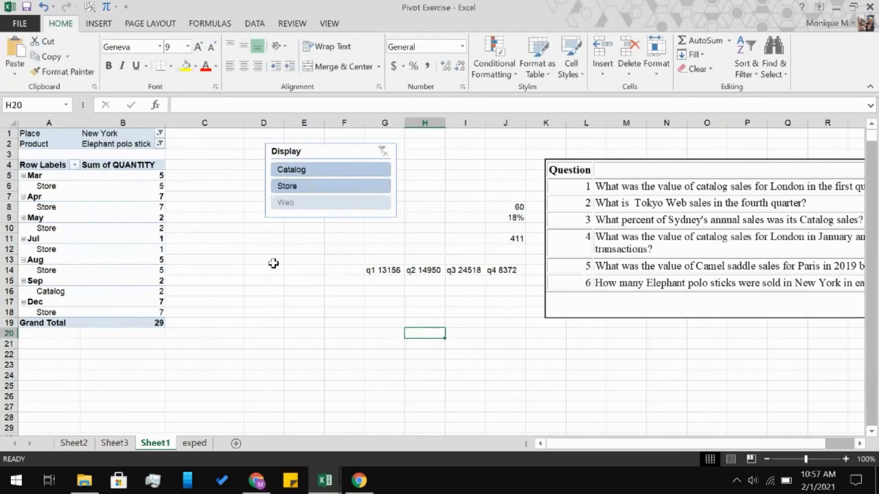
scroll(416, 296, right, 2)
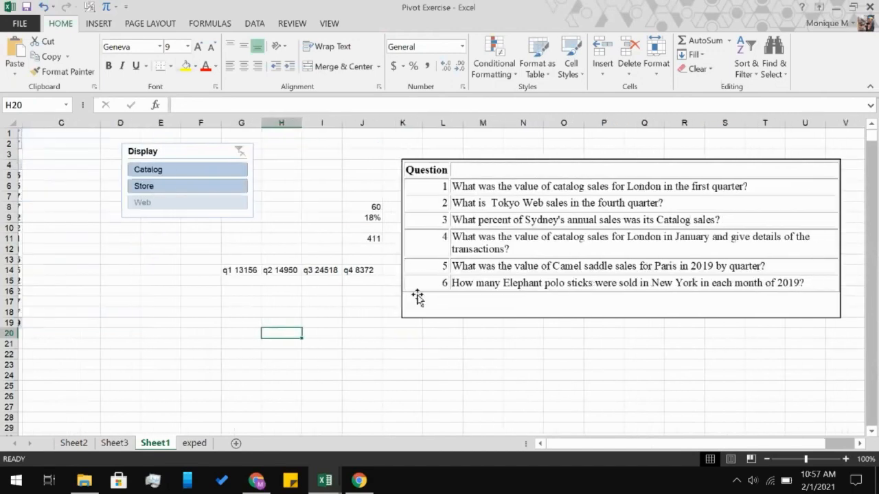
scroll(232, 311, left, 2)
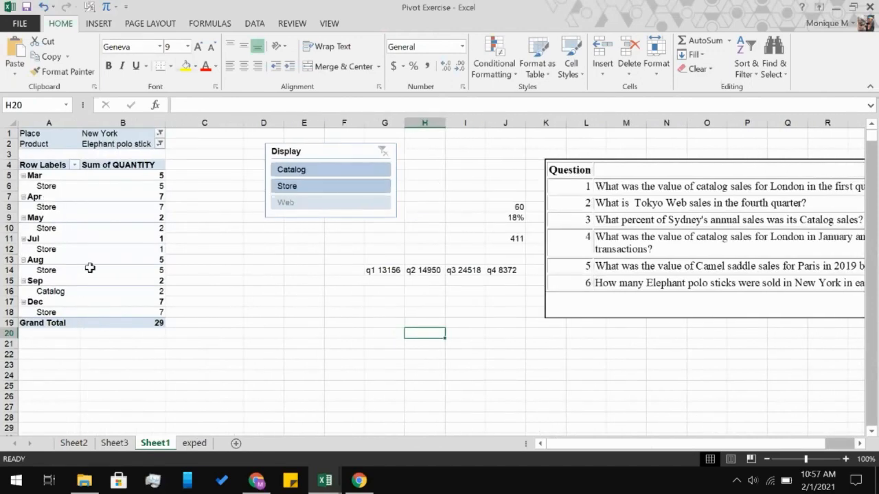
click(196, 228)
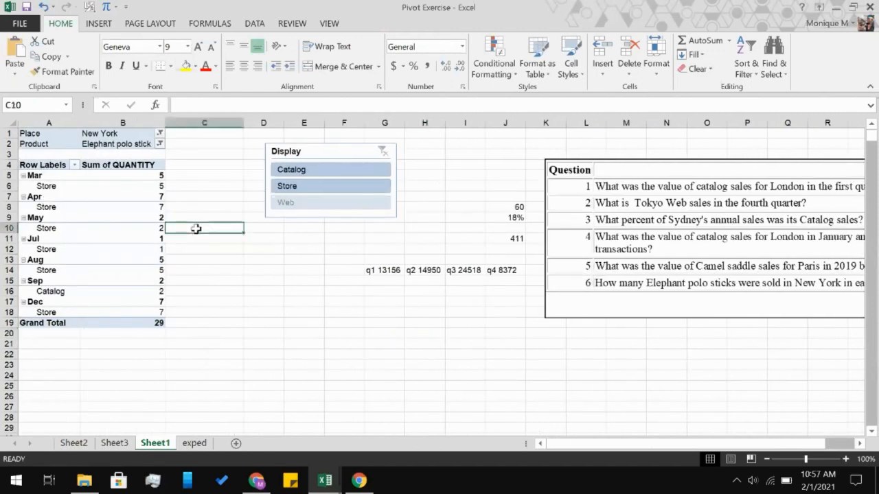
click(272, 257)
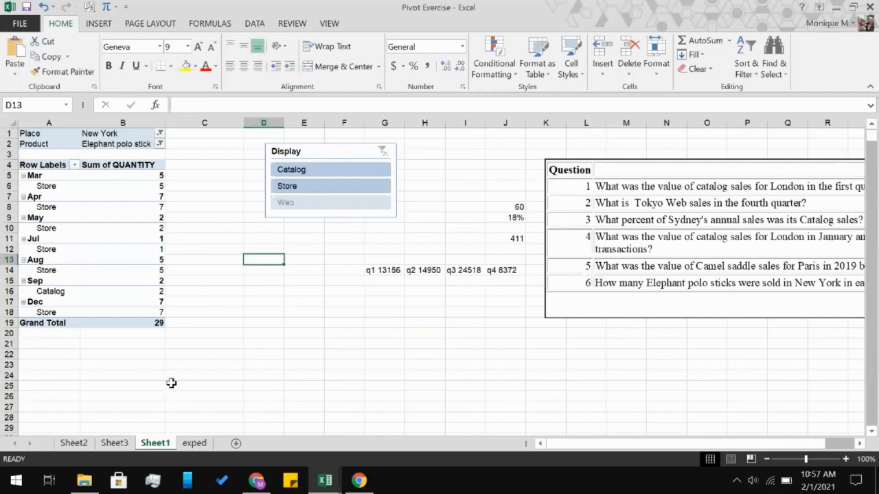
Close the Pivot Exercise workbook and the Assignment-1 workbook.
click(171, 383)
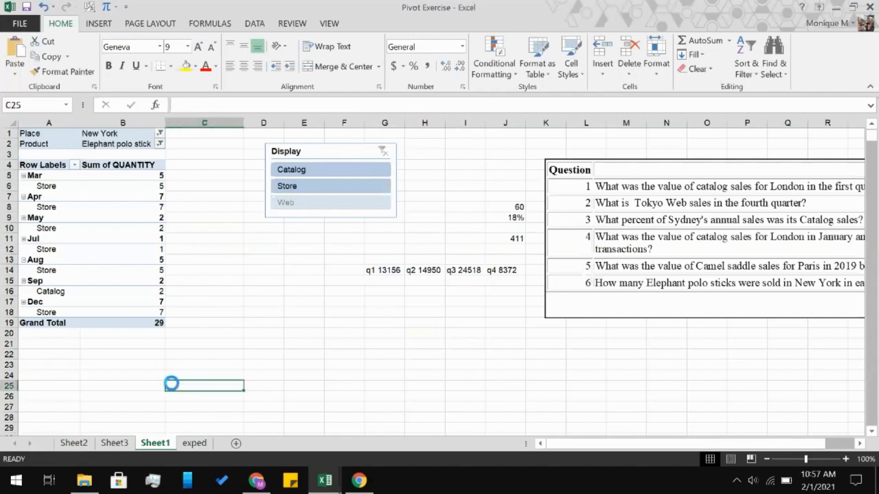
click(870, 7)
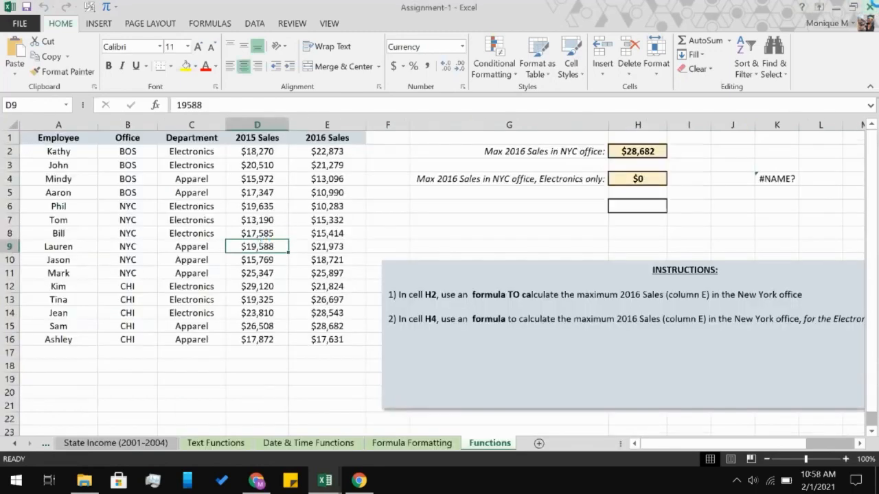
click(870, 7)
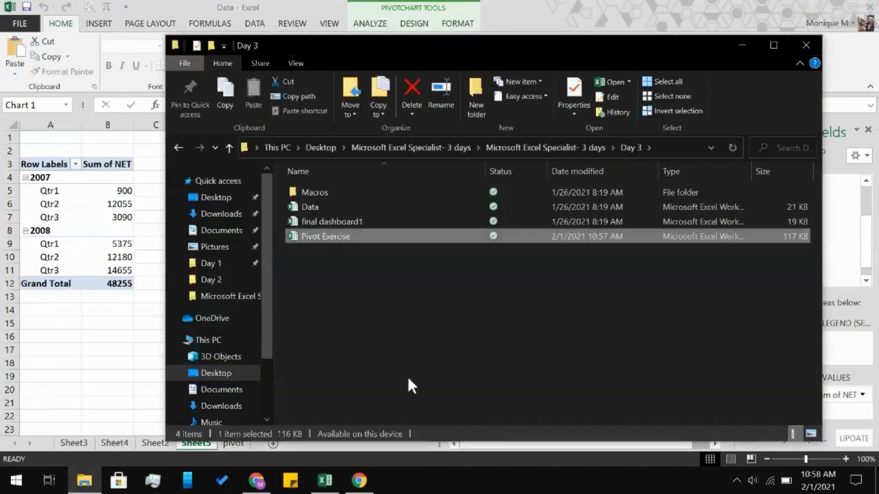
Open the final dashboard1 workbook from the Day 3 folder, enable editing and widen the Total column to fit its values.
click(341, 221)
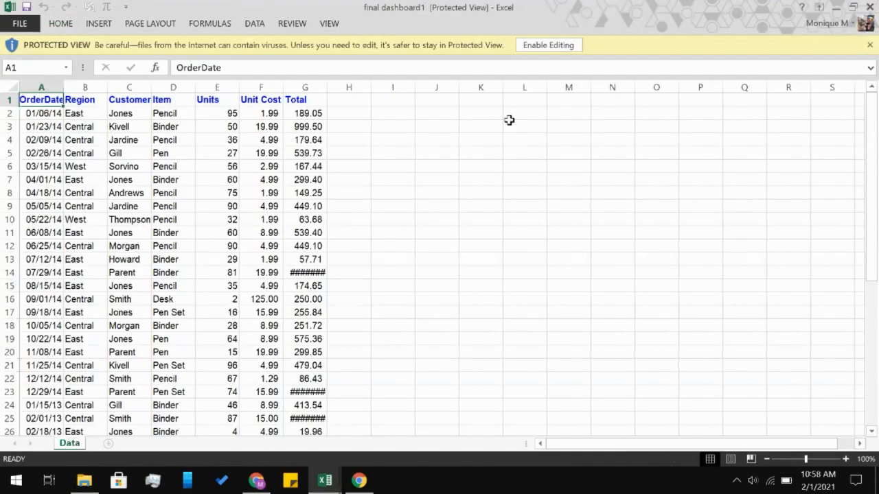
click(533, 46)
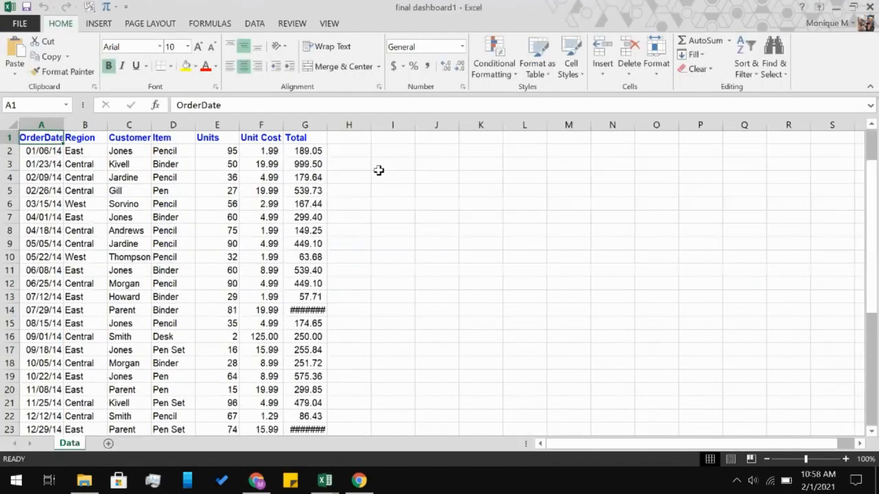
double_click(328, 124)
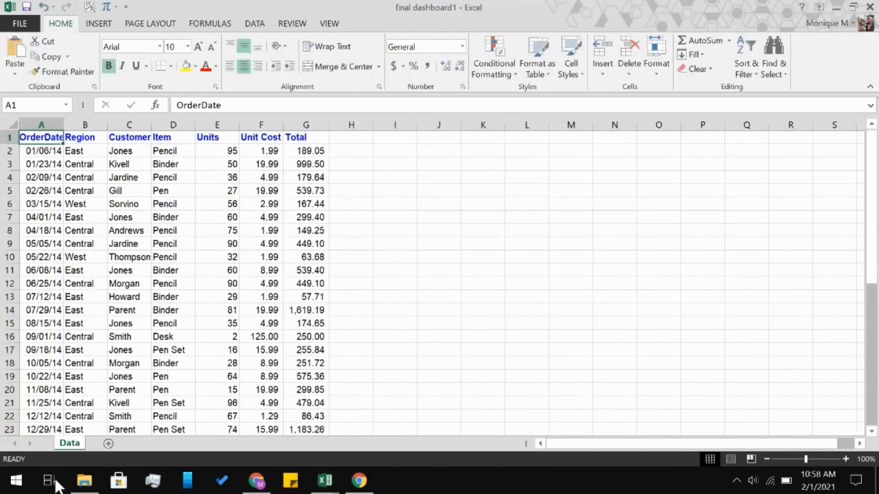
Switch to File Explorer, open Assignment -2 from the intermediate excel folder inside Exercise Files, and enable editing.
click(84, 482)
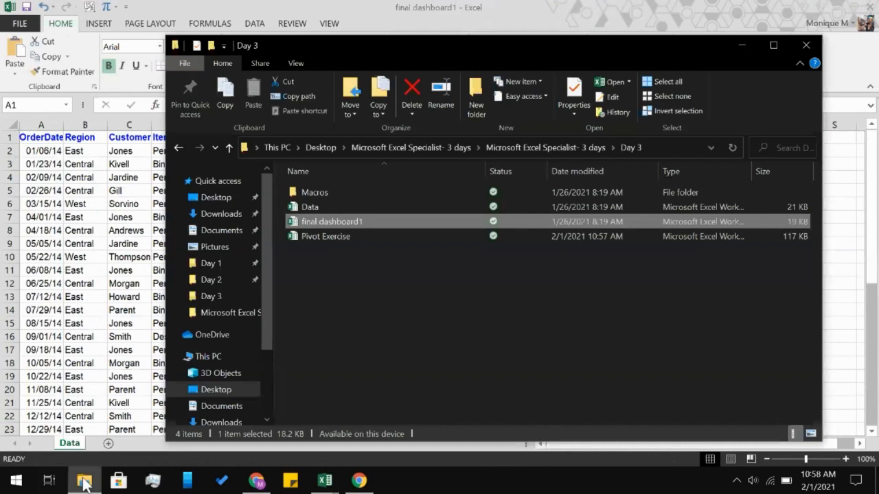
click(366, 147)
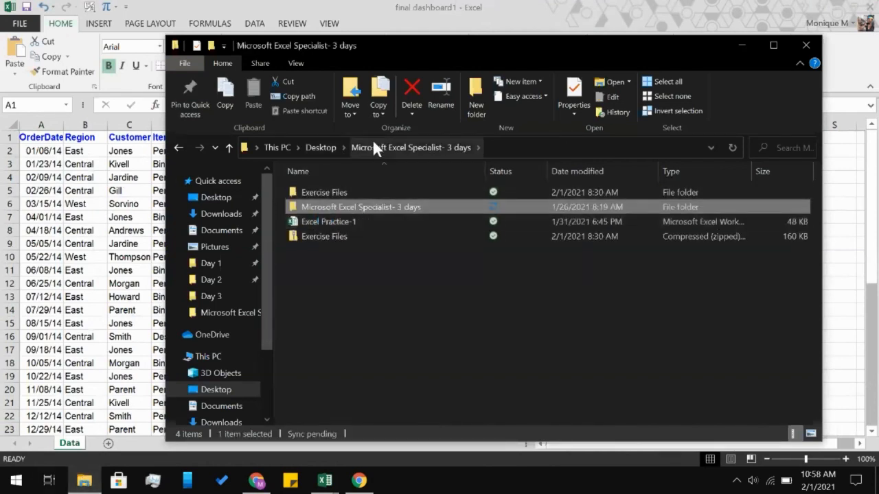
double_click(352, 207)
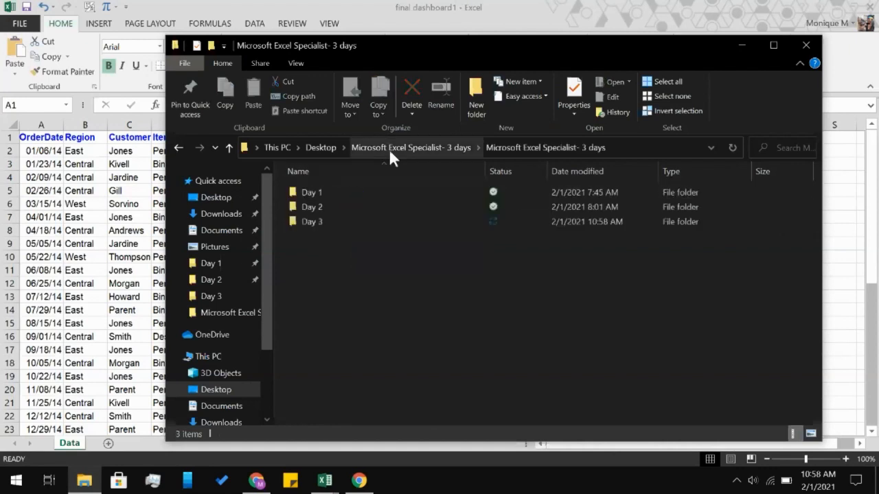
click(389, 149)
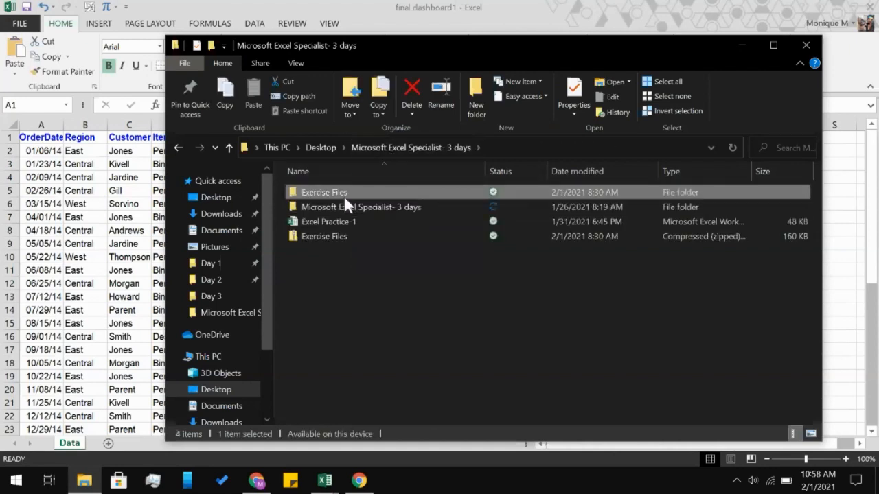
double_click(344, 196)
double_click(343, 196)
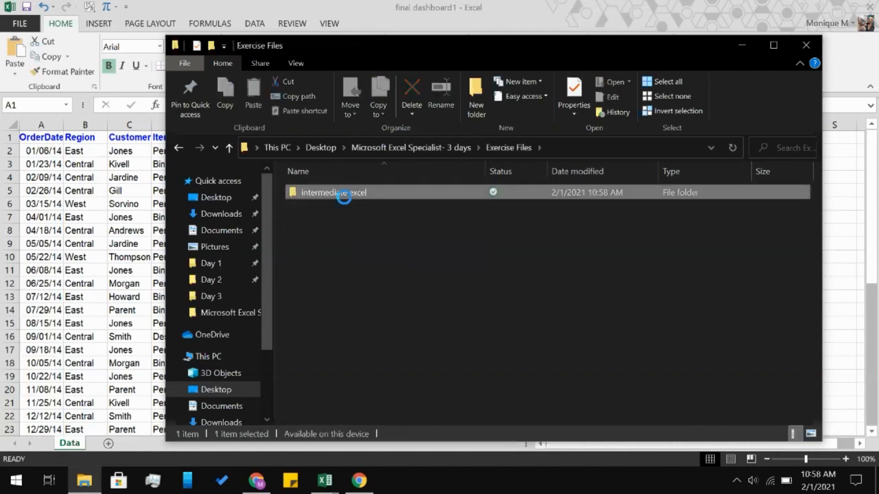
click(337, 195)
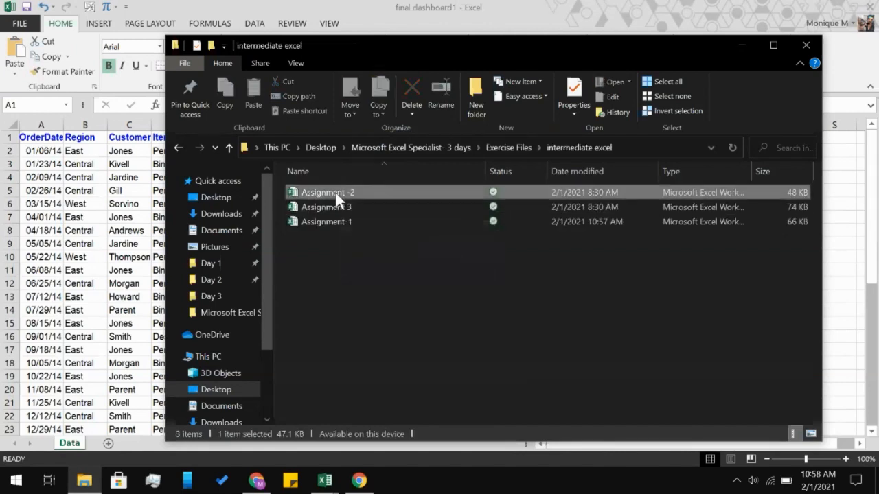
double_click(336, 193)
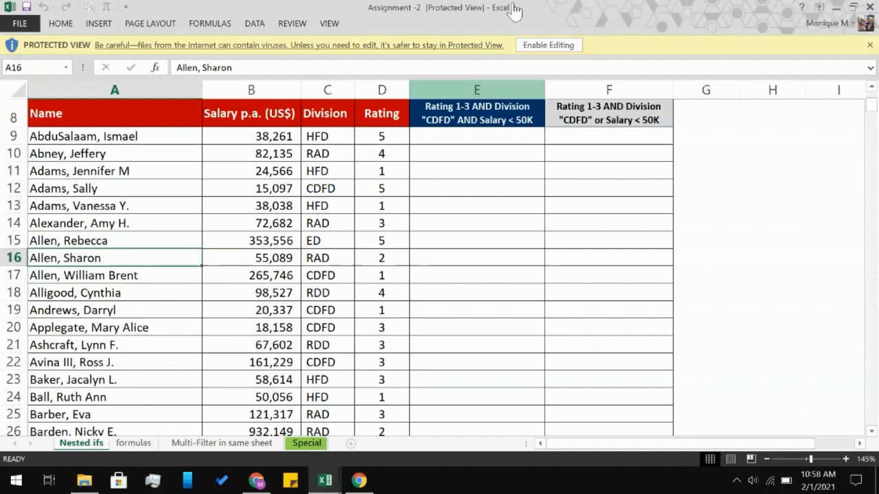
click(533, 47)
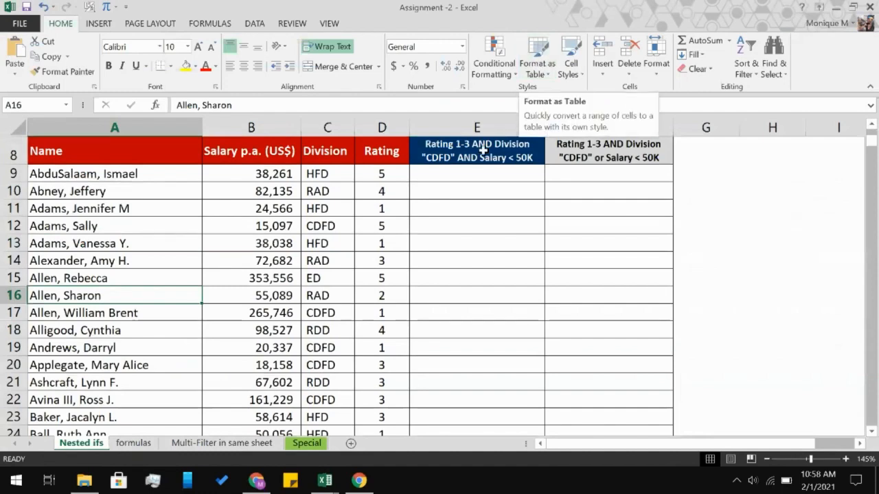
Begin an IF formula with a nested AND test in cell E9 of the Nested ifs sheet.
click(460, 174)
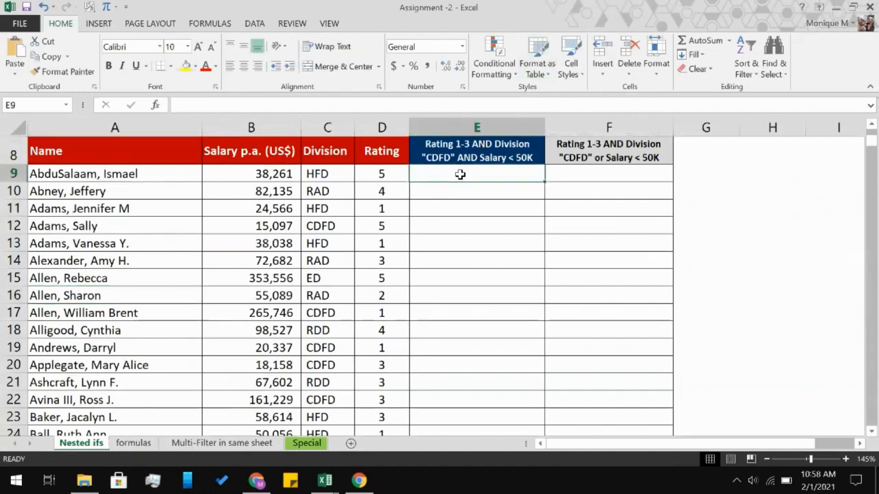
text(=)
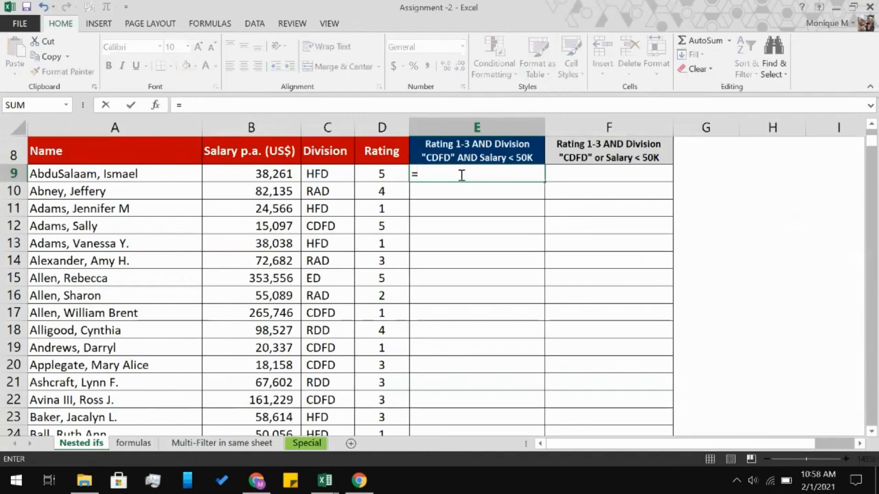
text(if)
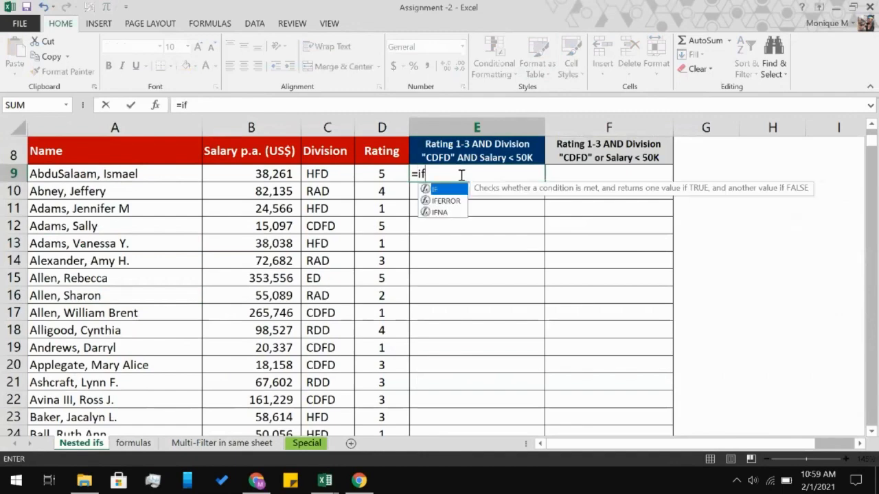
scroll(460, 174, up, 1)
key(Tab)
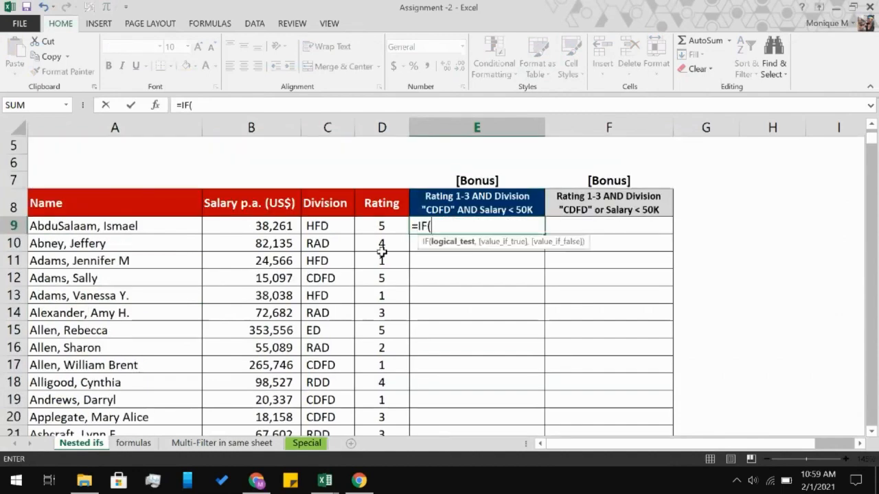
text(and)
key(Tab)
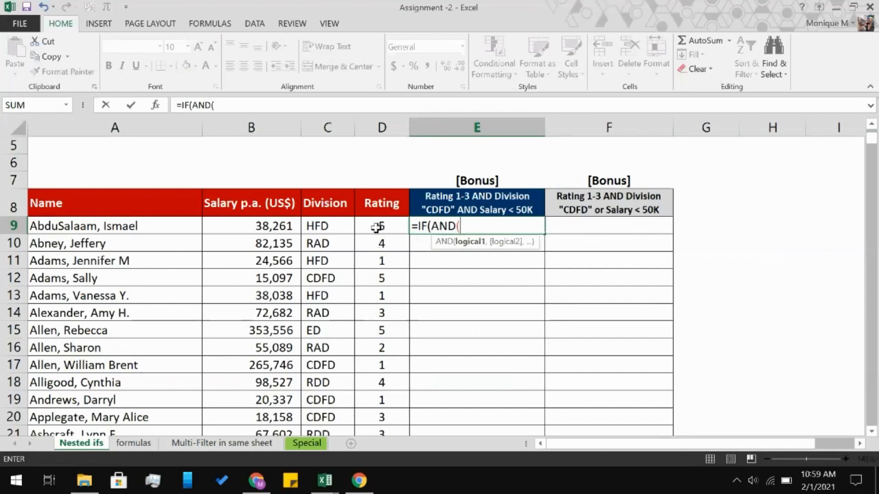
Add the rating conditions D9>=1 and D9<=3 to the AND test.
click(376, 227)
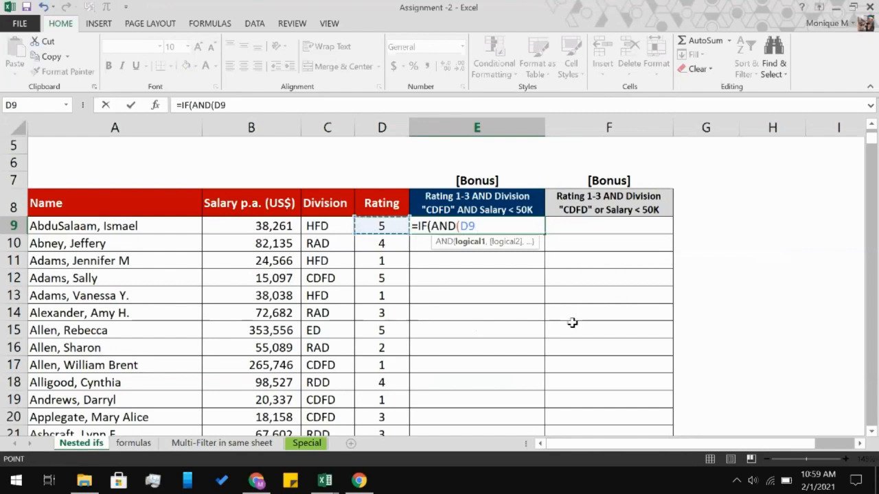
text(>=1)
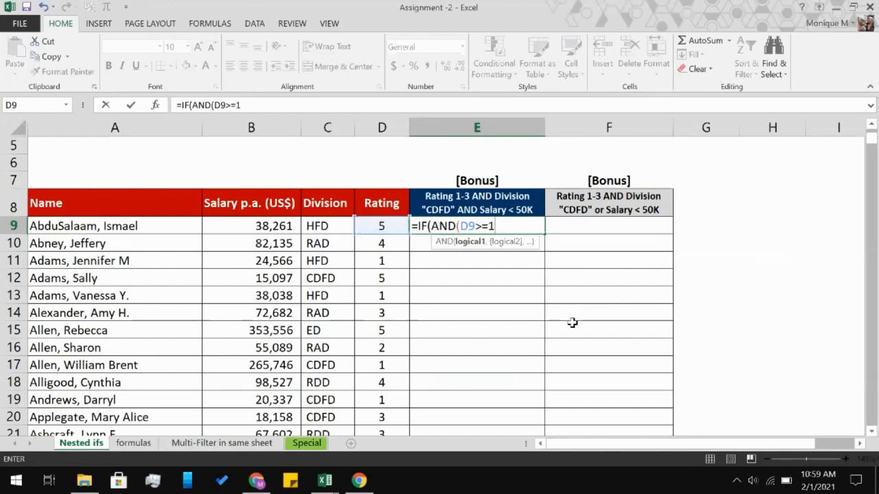
text(,)
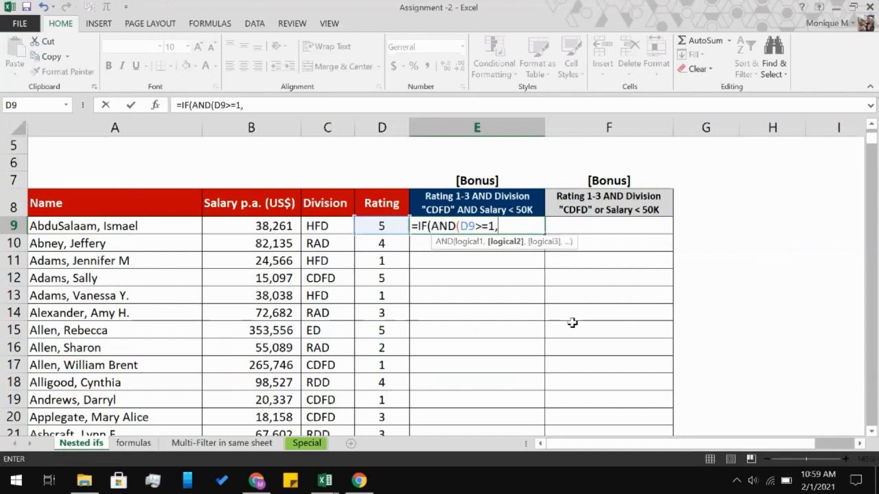
click(380, 224)
text(<)
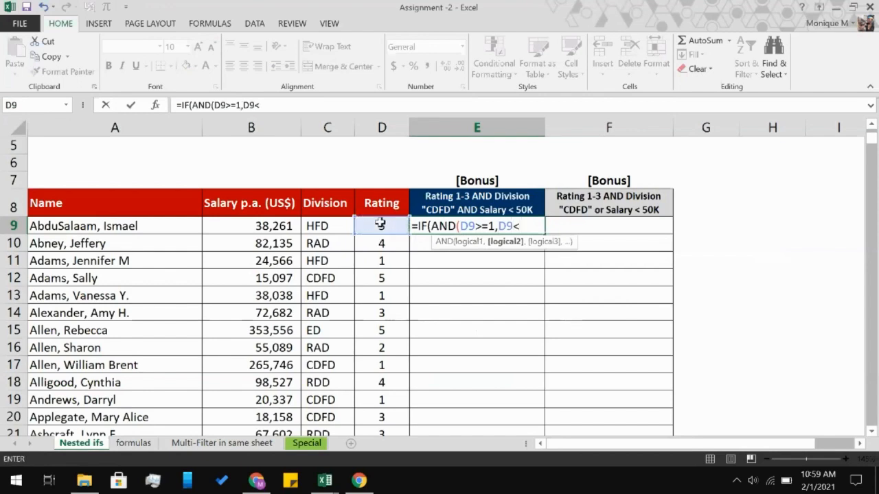
text(=3,)
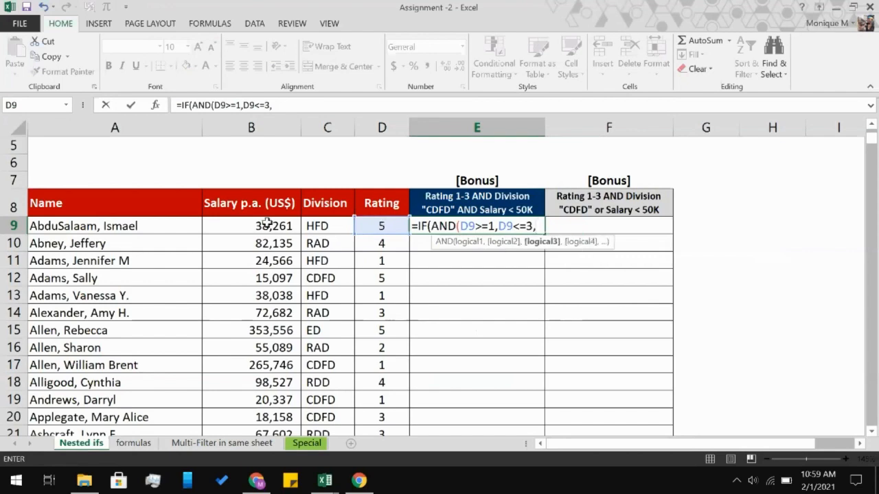
Add the division condition C9="CDFD" to the AND test.
click(337, 225)
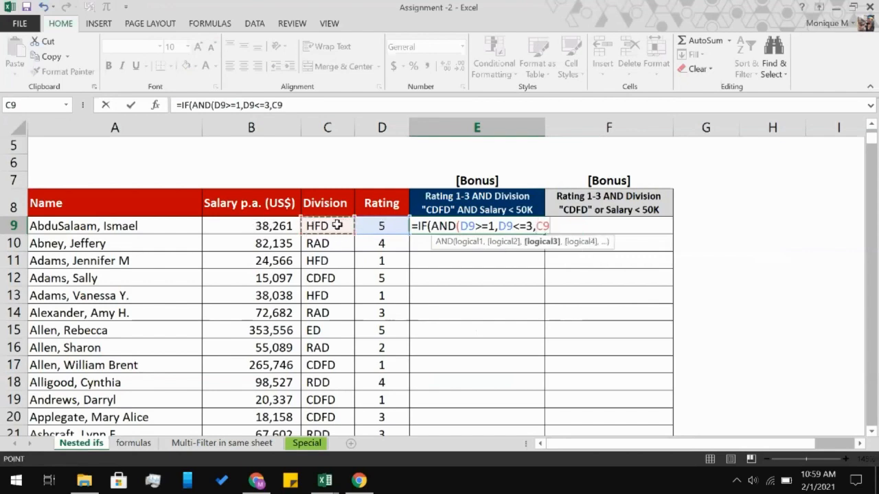
text(=)
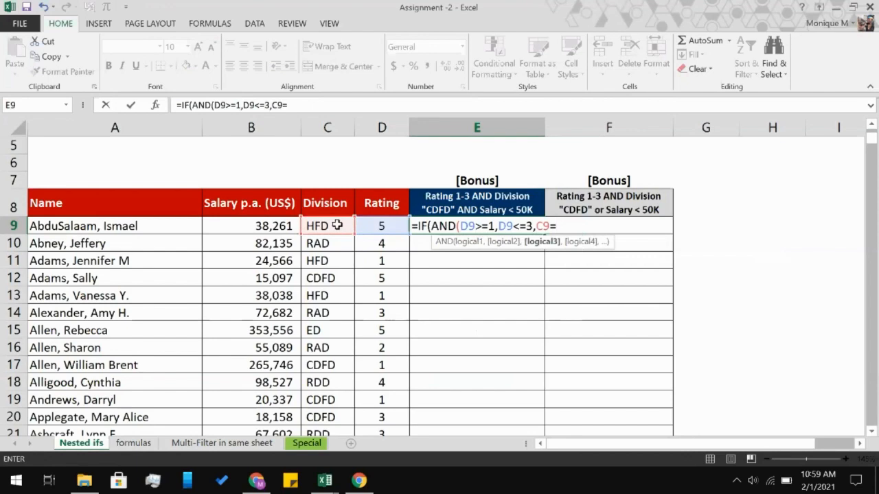
text(")
text(CFDF)
key(BackSpace)
key(BackSpace)
key(BackSpace)
text(DFD")
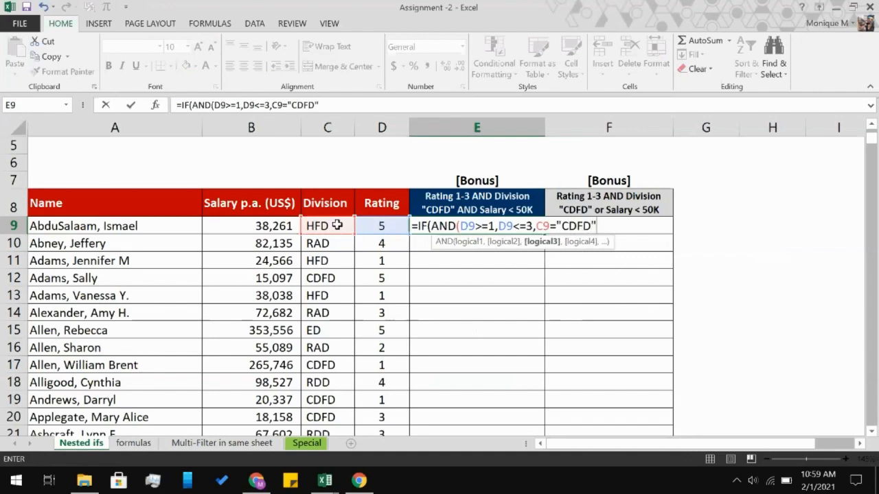
text(,)
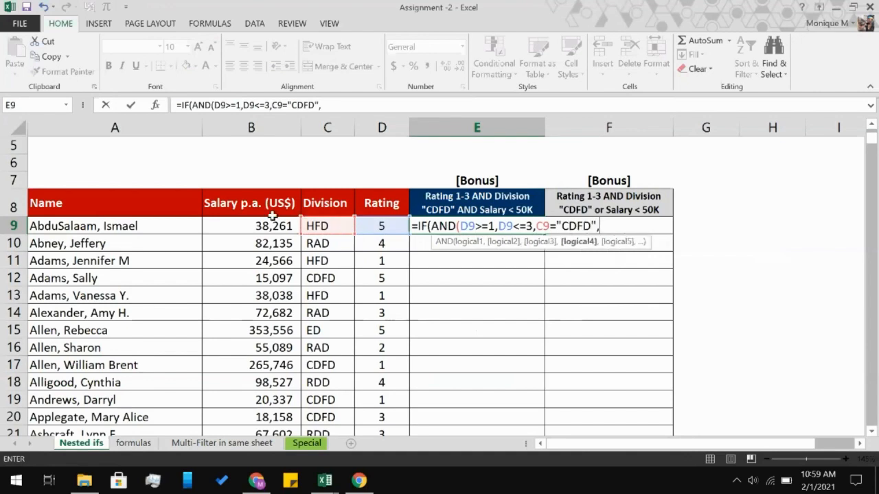
Add the salary condition B9<50000 and close the AND test.
click(248, 221)
text(<)
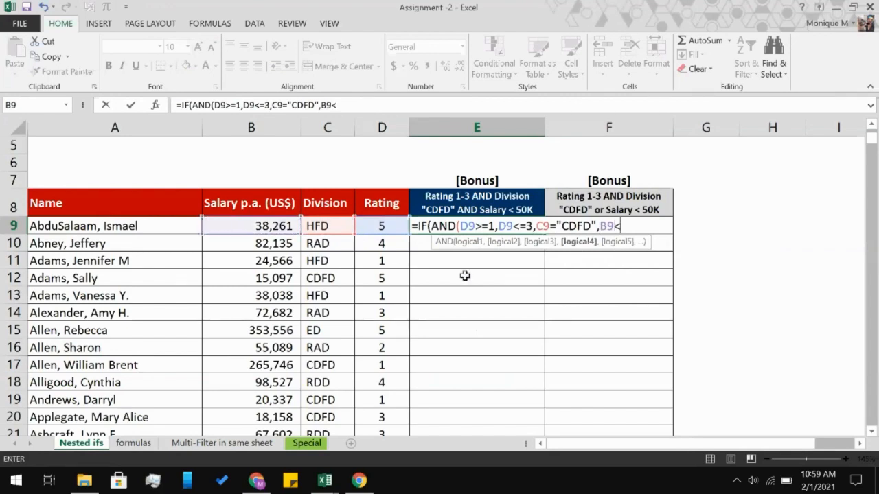
text(50000)
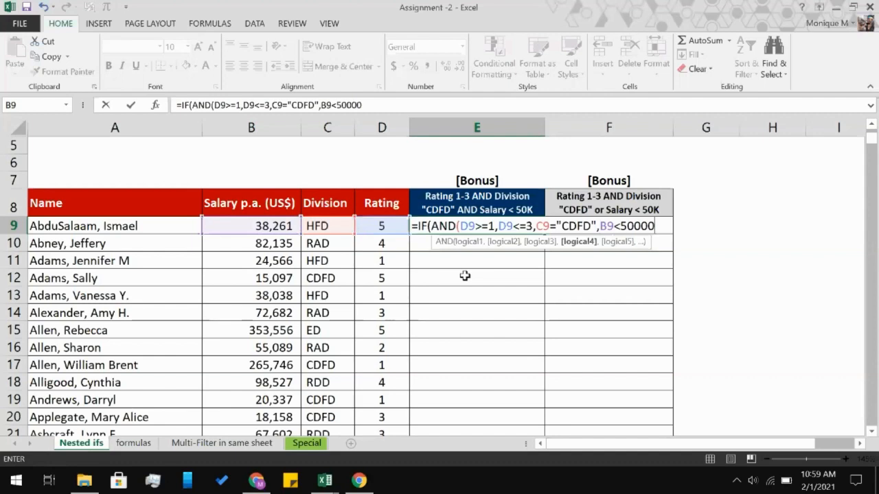
text(,)
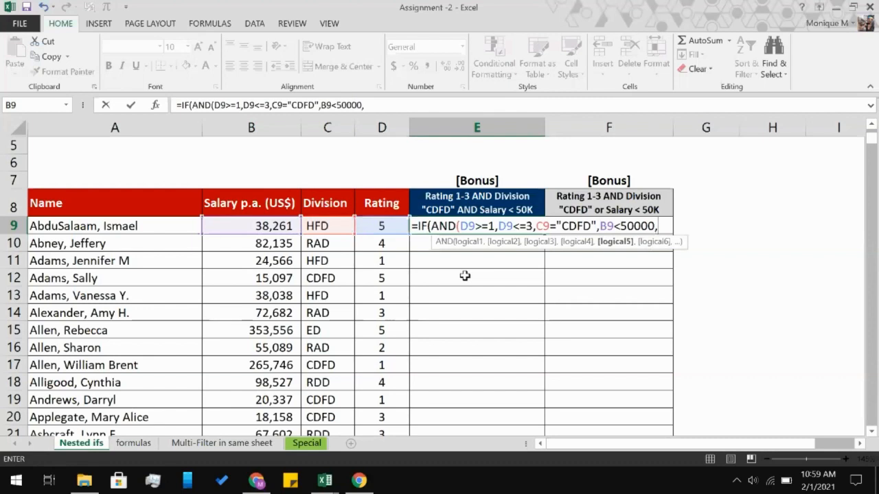
key(BackSpace)
text(),)
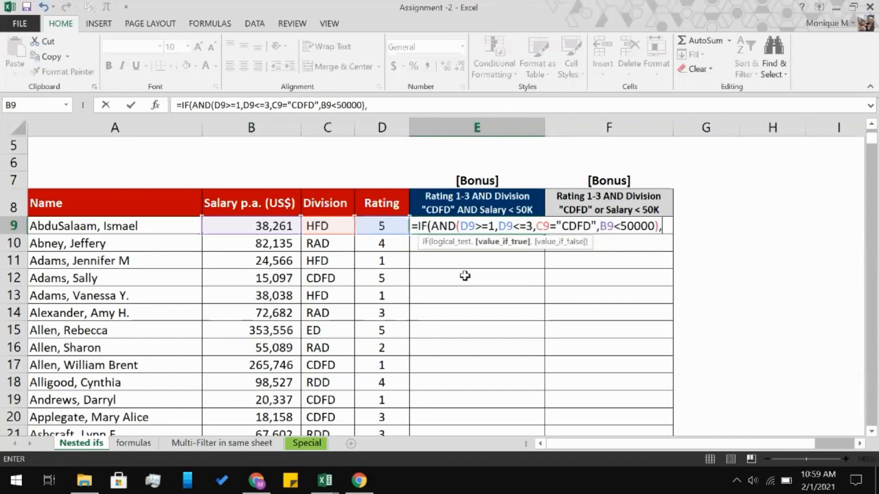
text("BONSU)
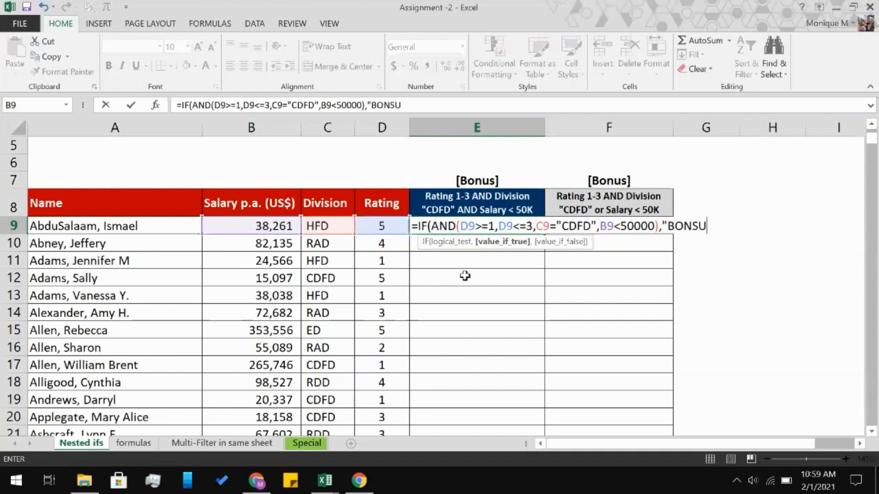
Complete the IF formula to return "BONUS" when true and " " when false, then reselect E9.
key(BackSpace)
key(BackSpace)
text(US",)
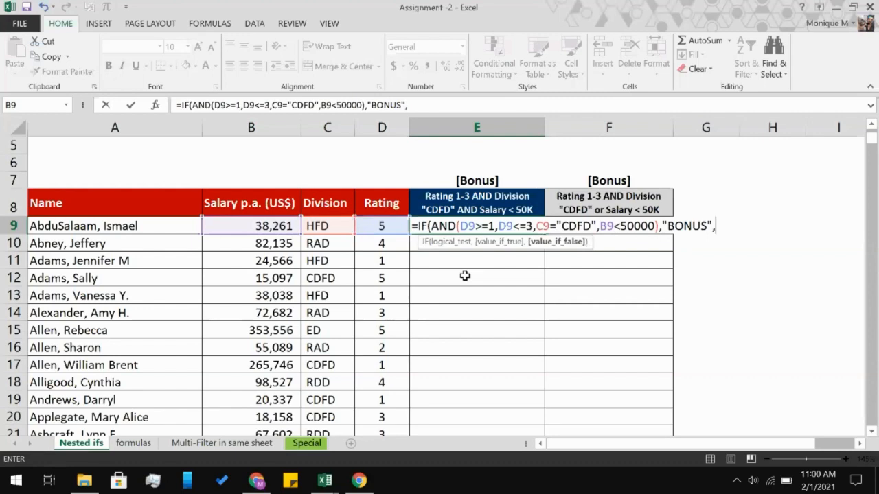
text( " "))
key(Return)
click(502, 225)
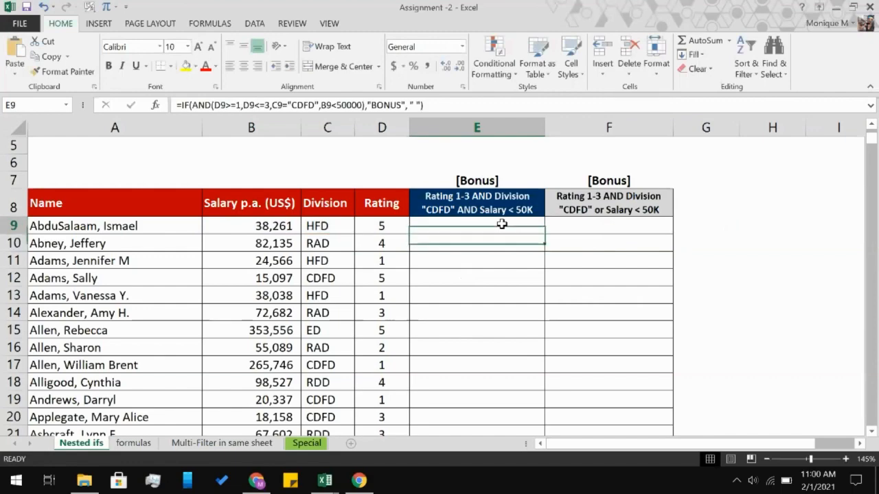
Fill the E9 bonus formula down the whole of column E and look through the filled rows.
double_click(545, 235)
scroll(512, 279, down, 6)
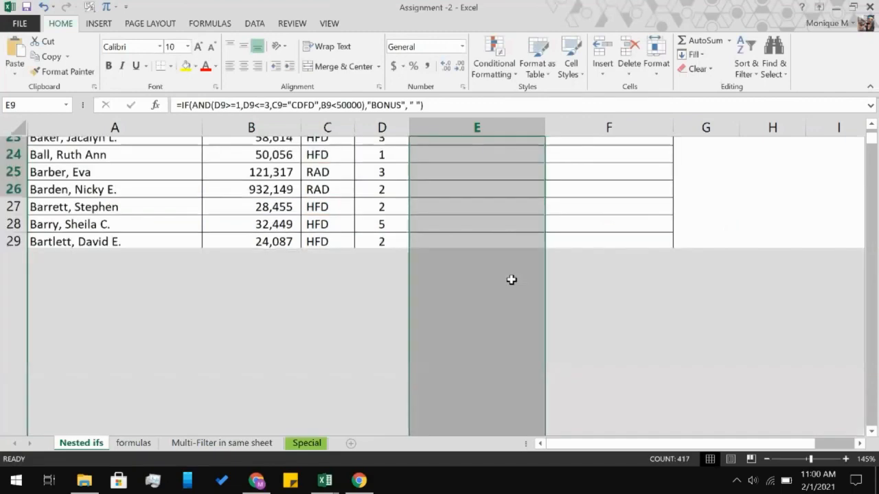
scroll(512, 279, down, 10)
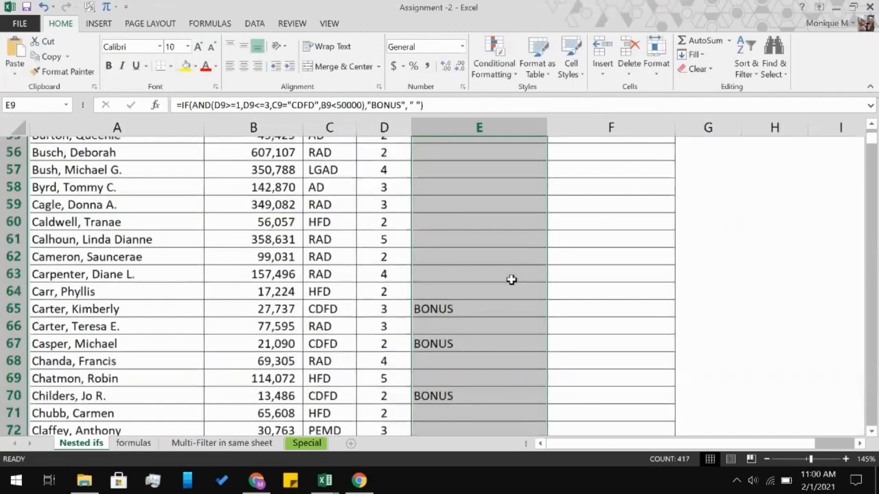
scroll(512, 279, down, 6)
scroll(512, 279, down, 1)
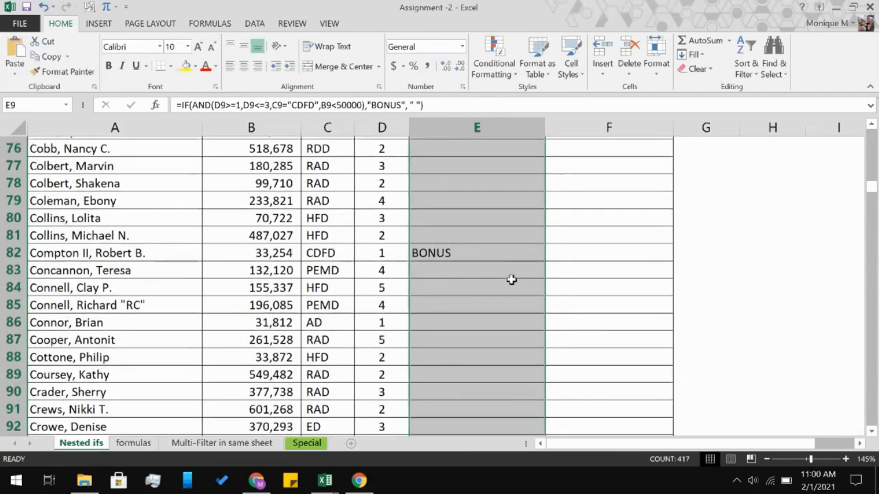
scroll(512, 280, up, 1)
scroll(511, 280, up, 20)
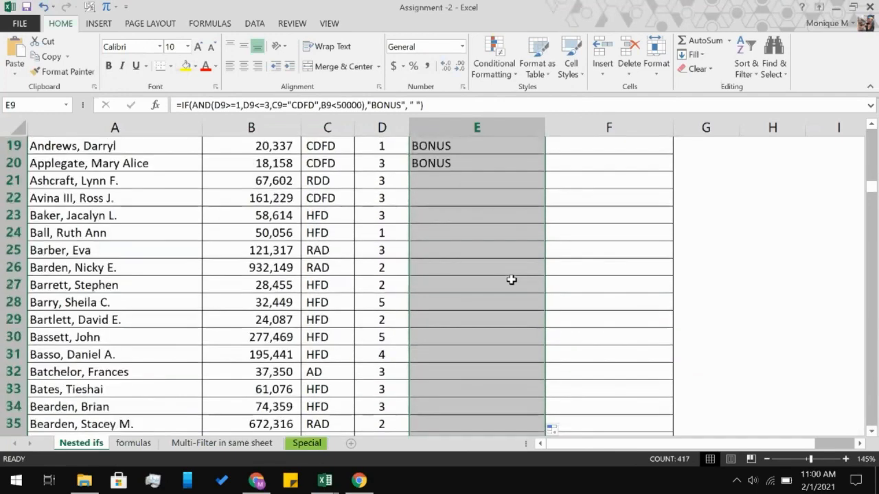
scroll(511, 279, down, 3)
scroll(512, 280, up, 3)
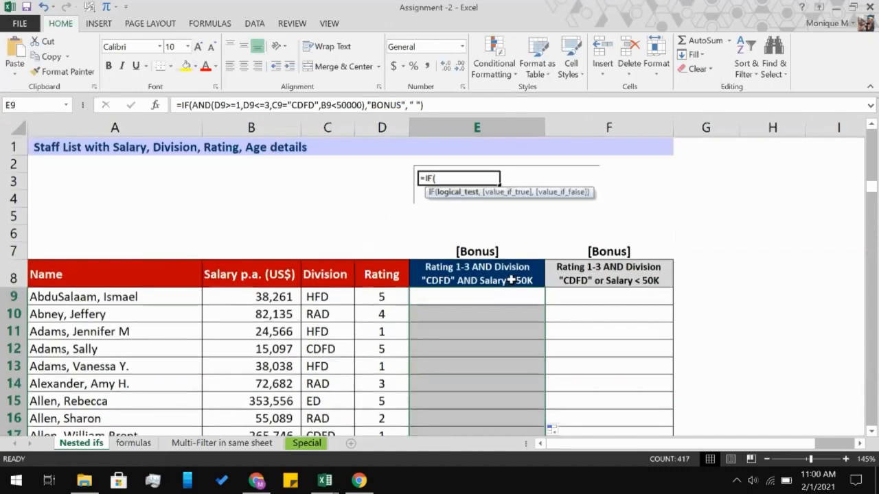
Start a formula in F9 that nests an AND test inside an OR test within IF.
click(569, 299)
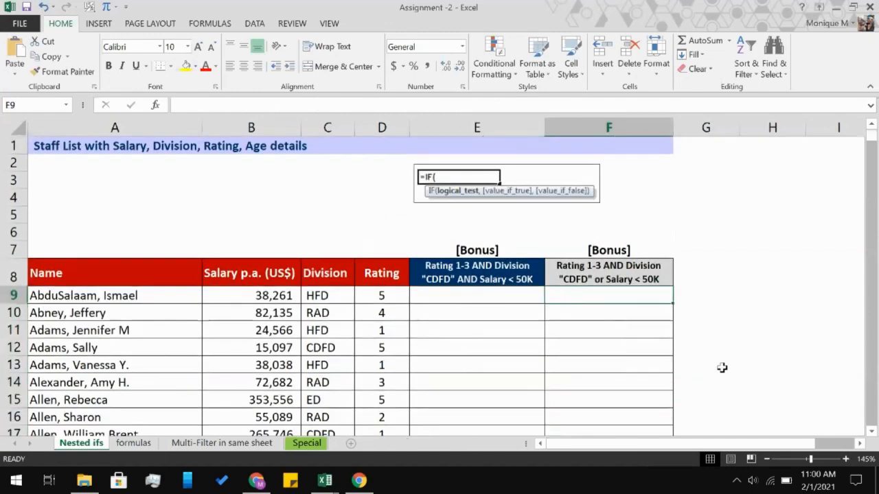
text(=)
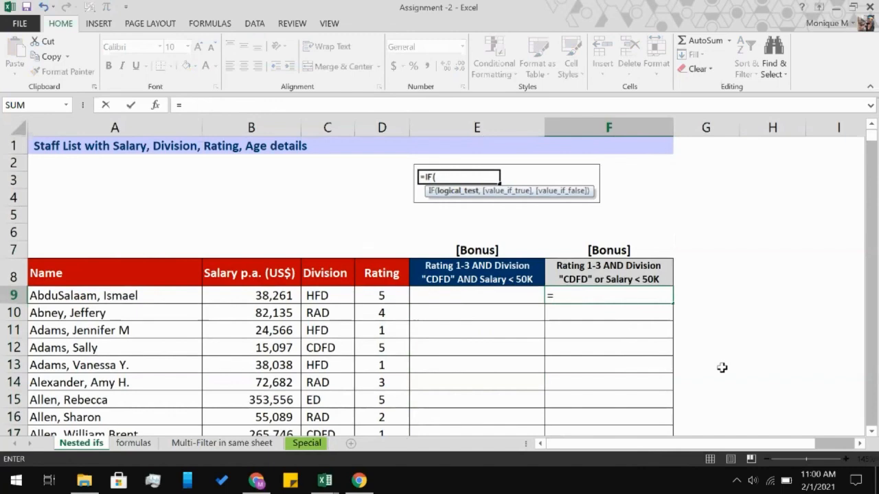
text(IF()
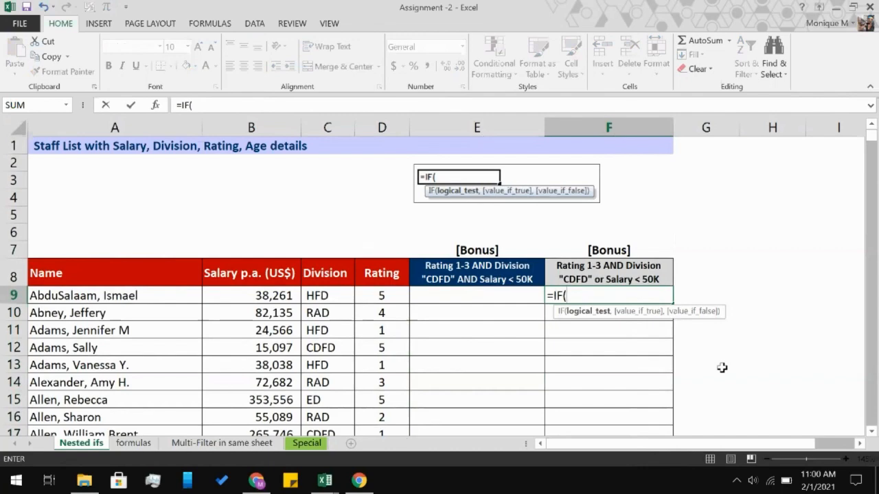
text(OR()
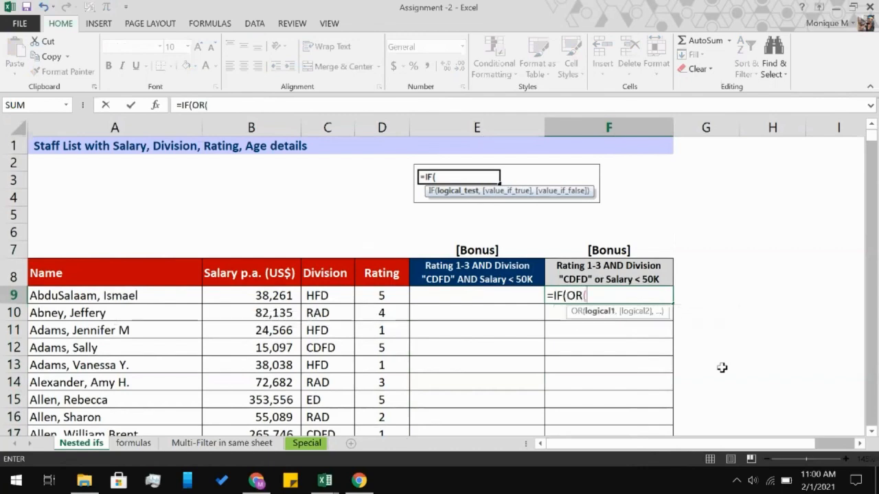
text(AND()
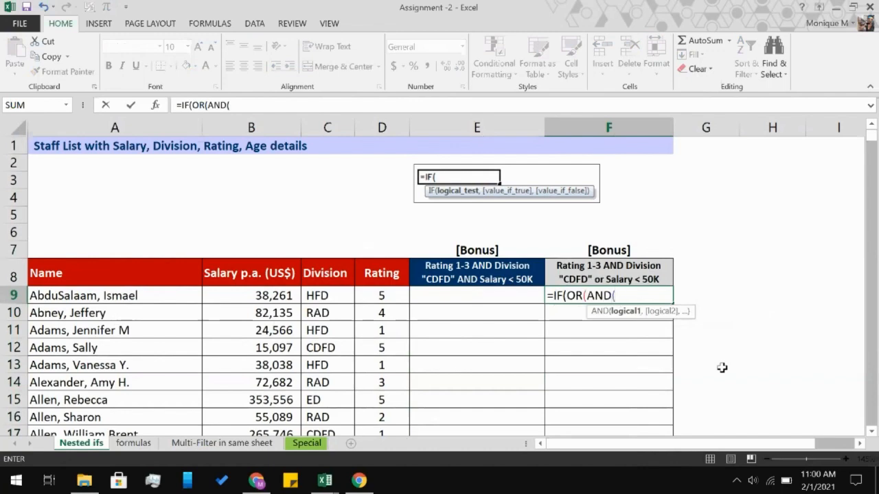
Add the rating conditions D9>=1 and D9<=3 to F9's nested AND test.
click(373, 295)
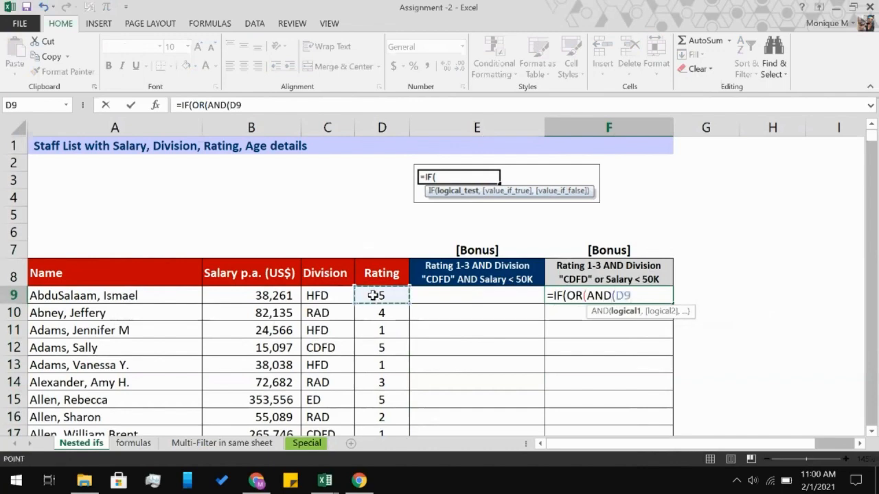
text(<)
key(BackSpace)
text(>=1,)
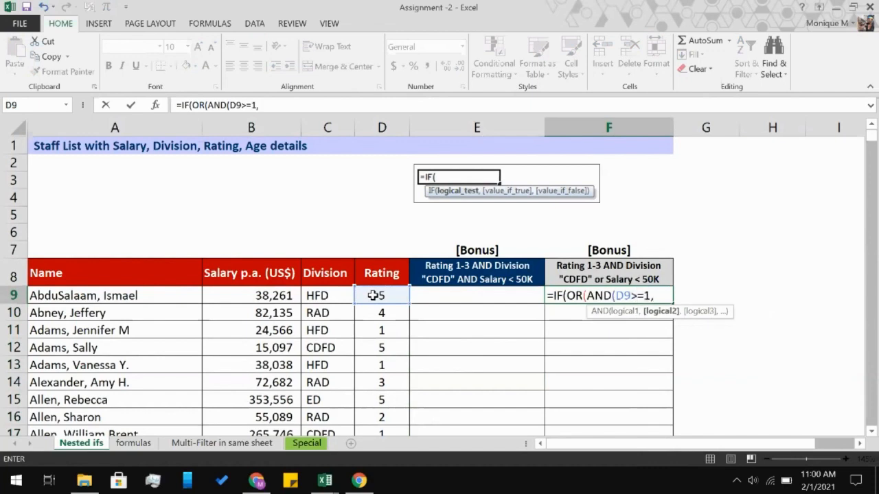
click(373, 296)
text(<)
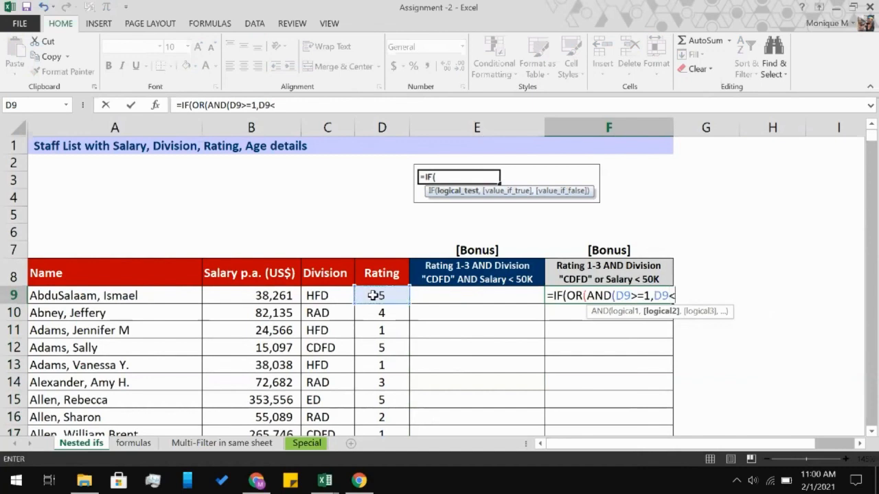
text(=3,)
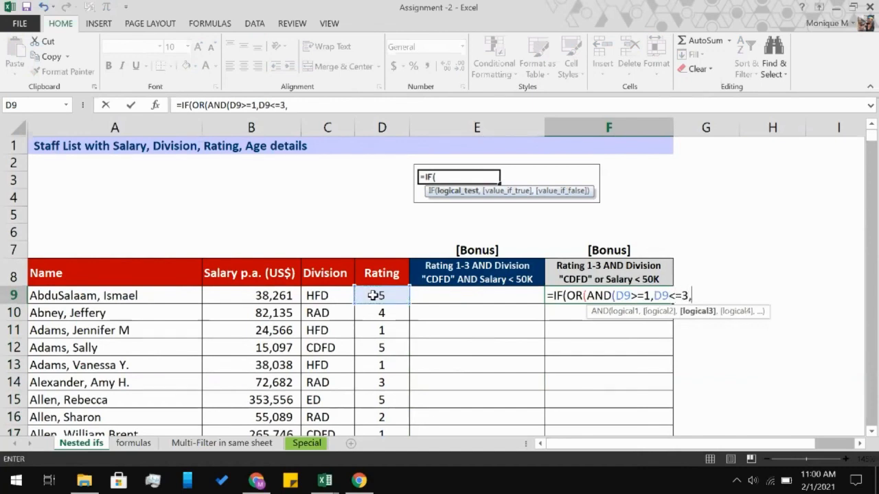
Add the division condition C9="CDFD" to F9's formula and close the nested AND test.
click(330, 294)
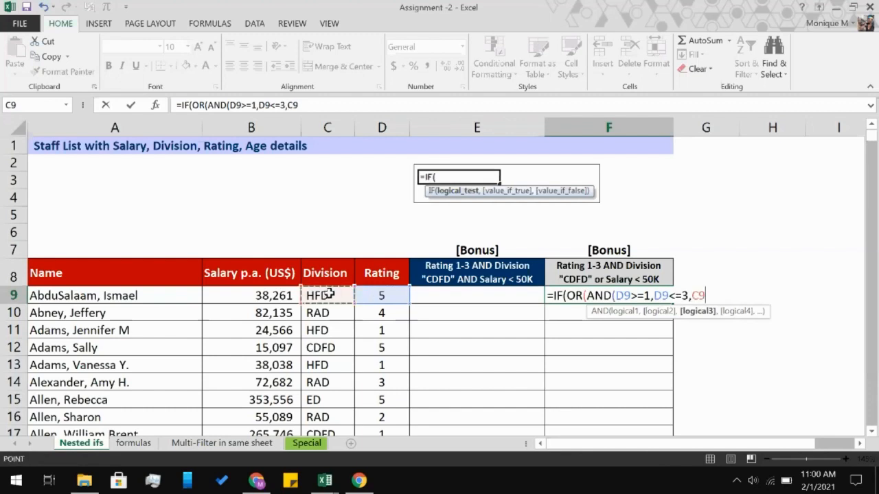
text(=)
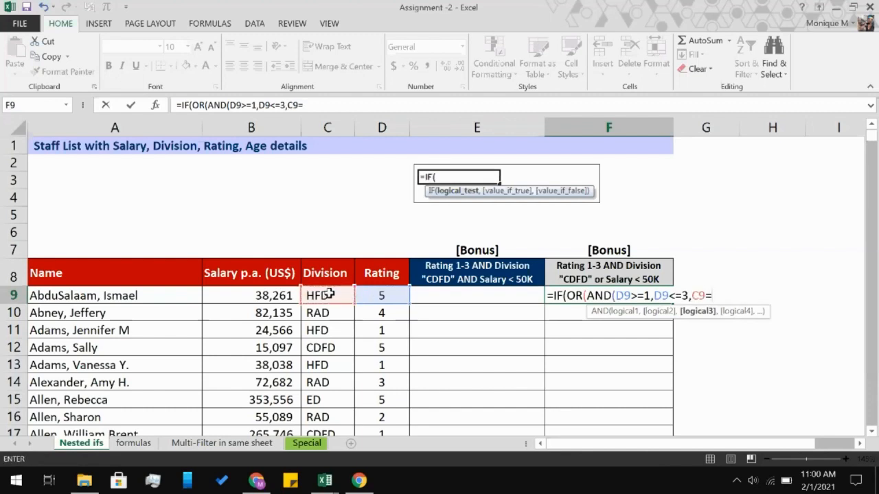
text("CDFD)
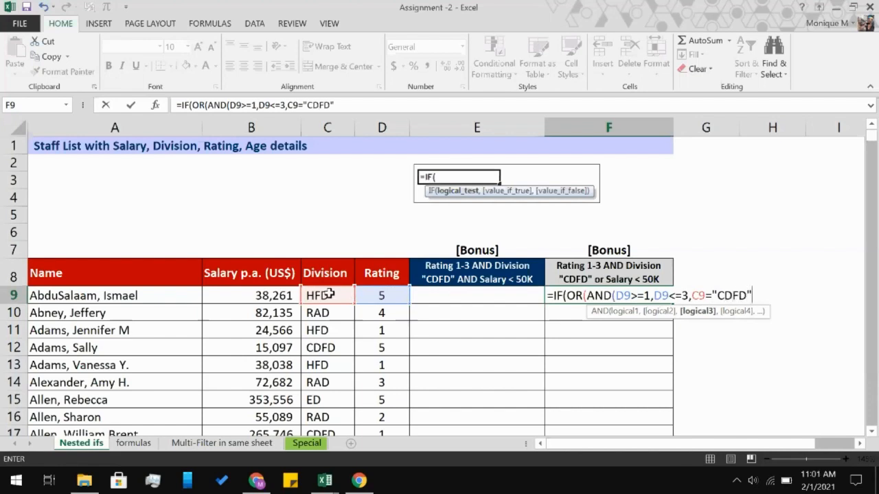
text("))
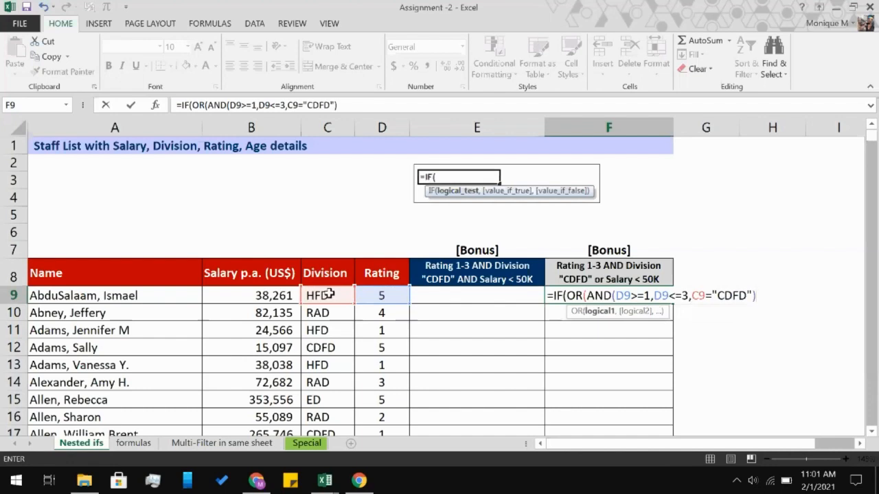
text(,)
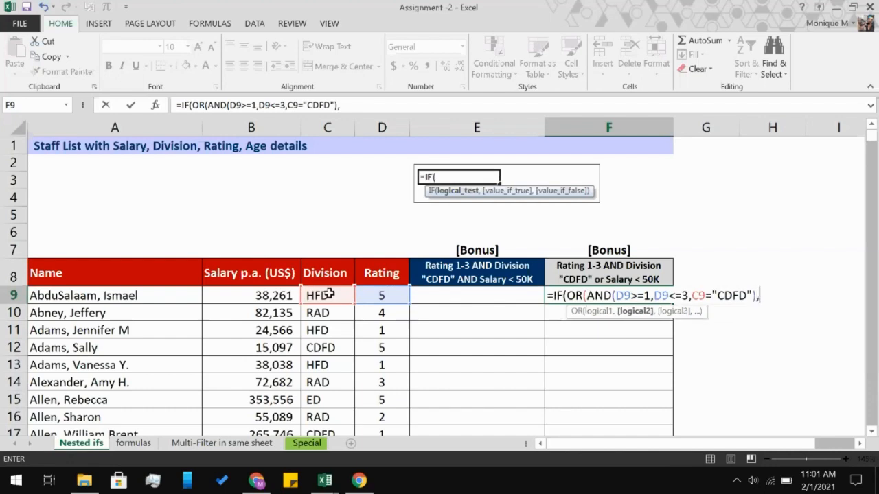
Add the salary condition B9<50000 as the OR alternative and close the OR test.
click(229, 292)
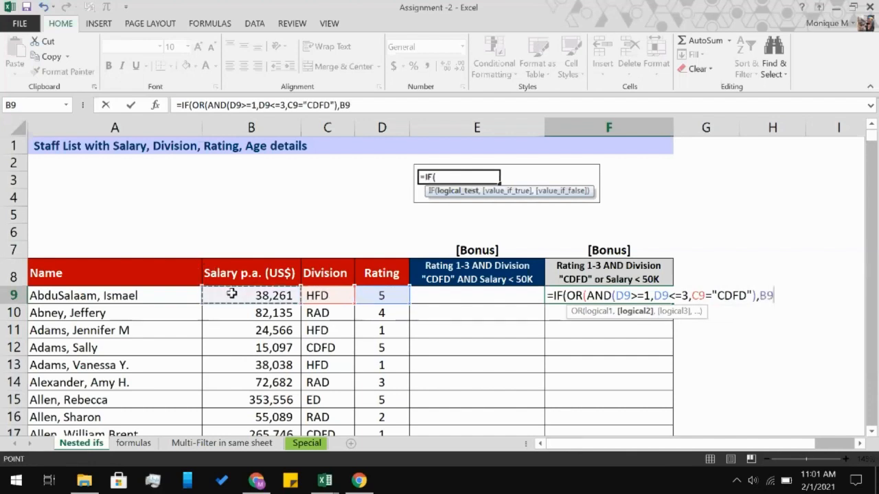
text(<)
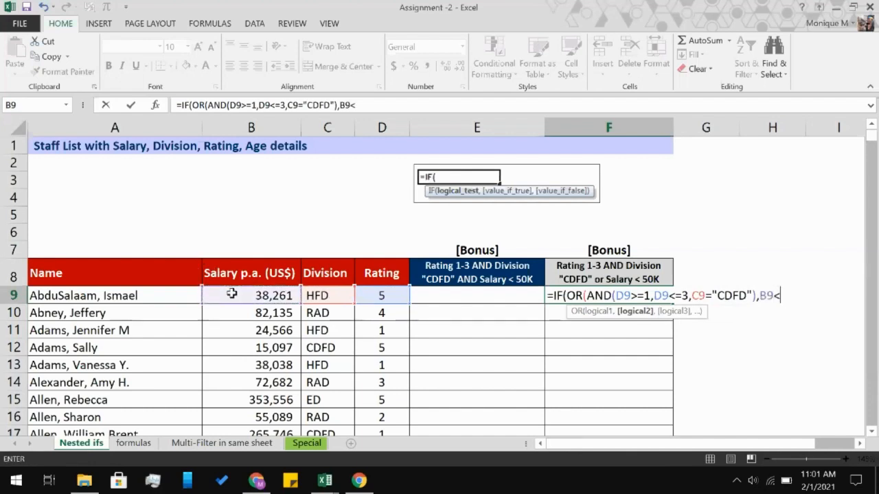
text(50000)
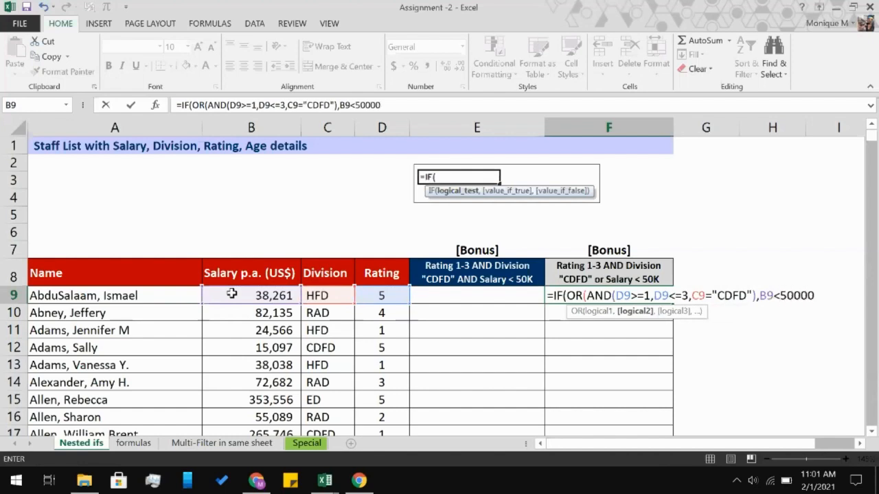
text())
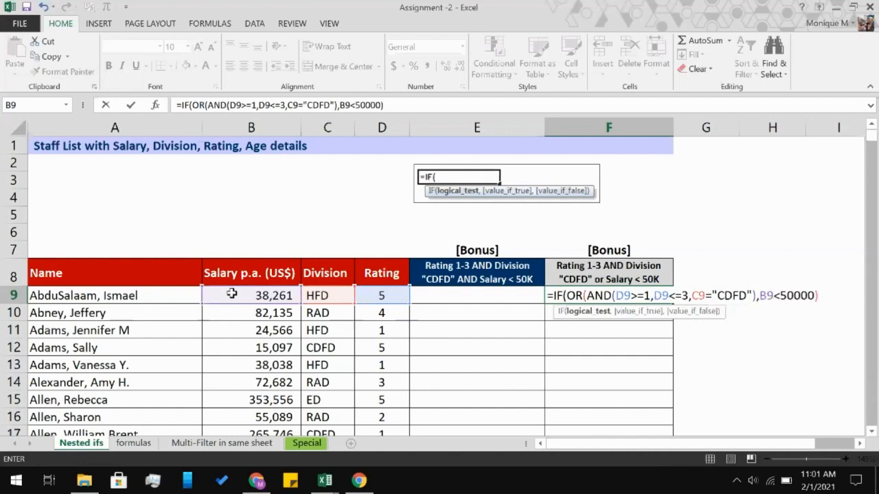
text(,")
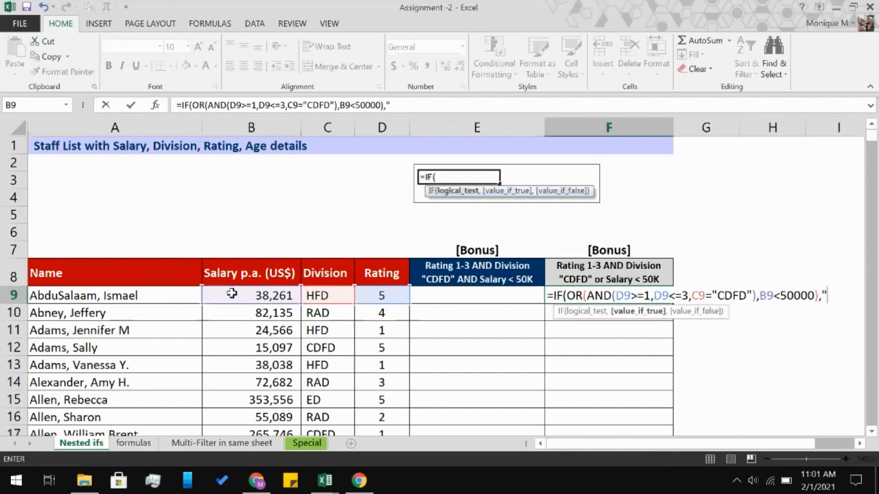
text(BONU)
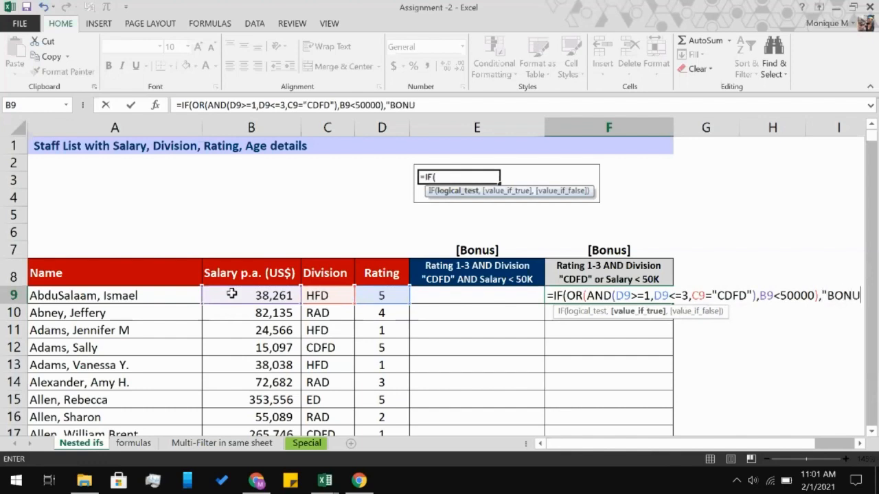
text(S",)
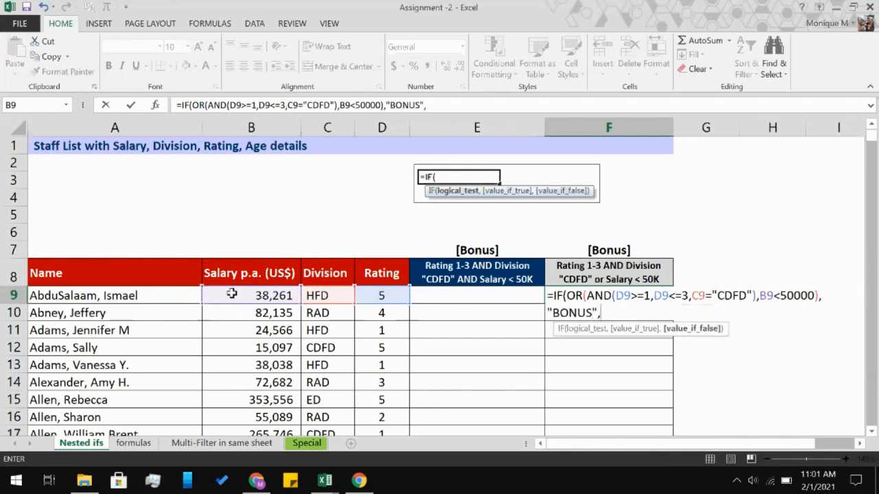
text(" "))
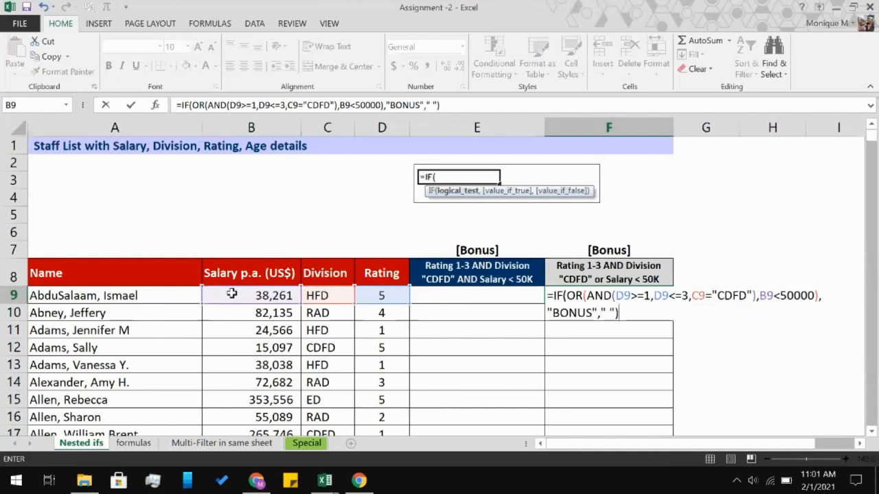
Finish F9's IF formula so it returns "BONUS" when true and " " when false.
key(Return)
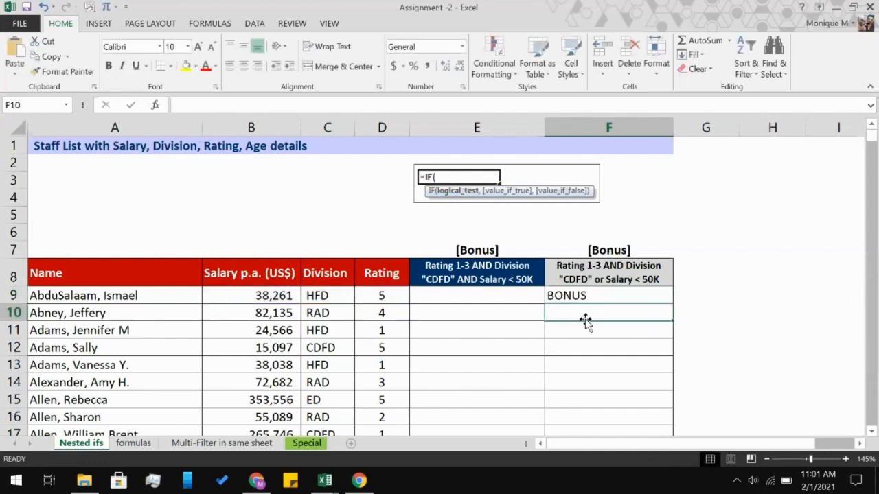
Fill the F9 bonus formula down the whole of column F.
click(595, 297)
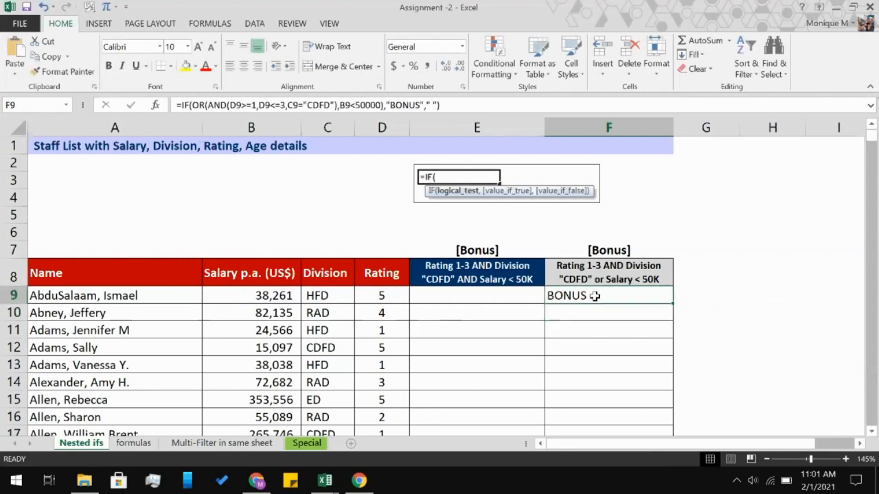
double_click(676, 303)
click(711, 312)
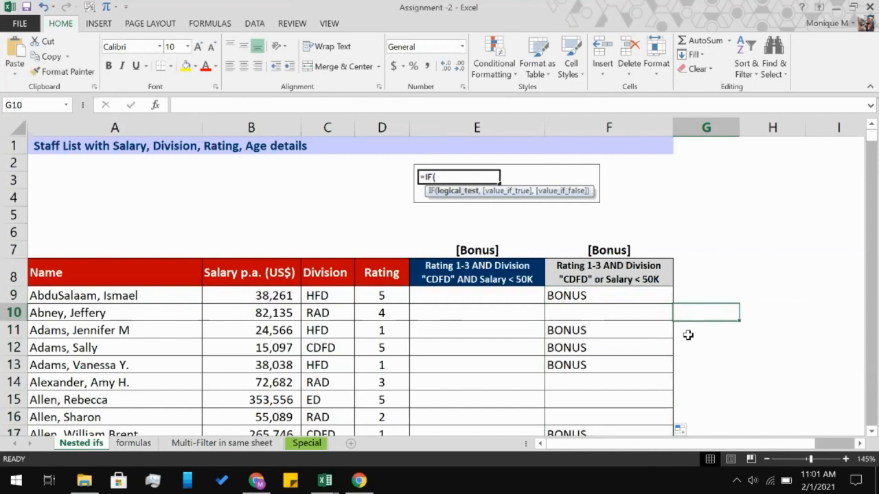
Zoom the Nested ifs sheet out to 100% to view more rows of both bonus columns.
click(766, 459)
click(766, 460)
click(766, 460)
click(764, 459)
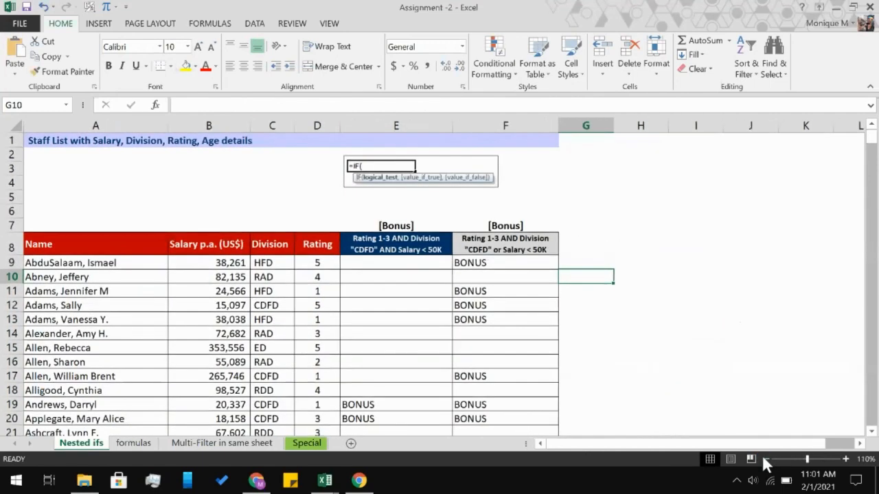
click(764, 459)
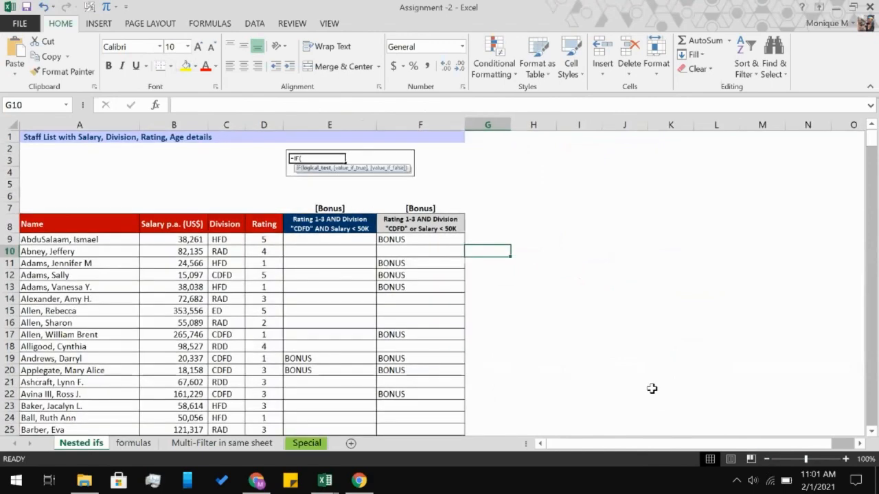
click(626, 371)
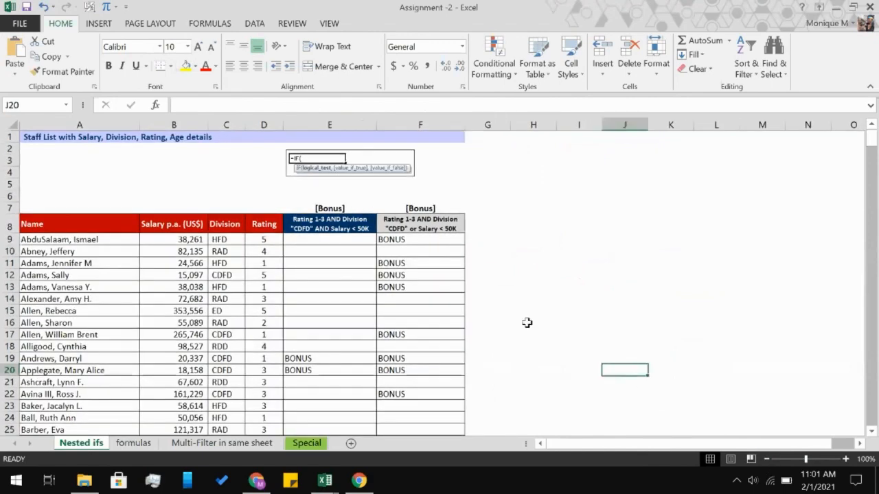
Switch to the formulas sheet with the SUMIFS and COUNTIFS exercise and look over its data.
key(XF86AudioRaiseVolume)
key(XF86AudioRaiseVolume)
key(ctrl+Page_Down)
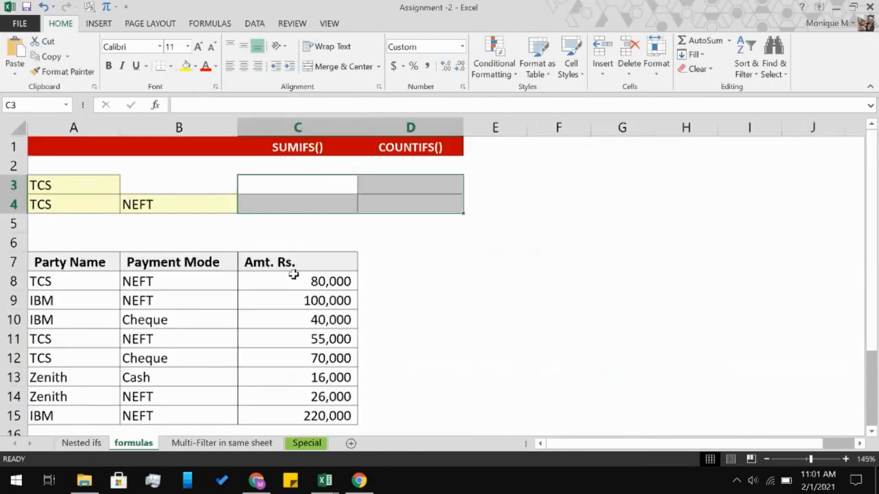
scroll(293, 275, down, 5)
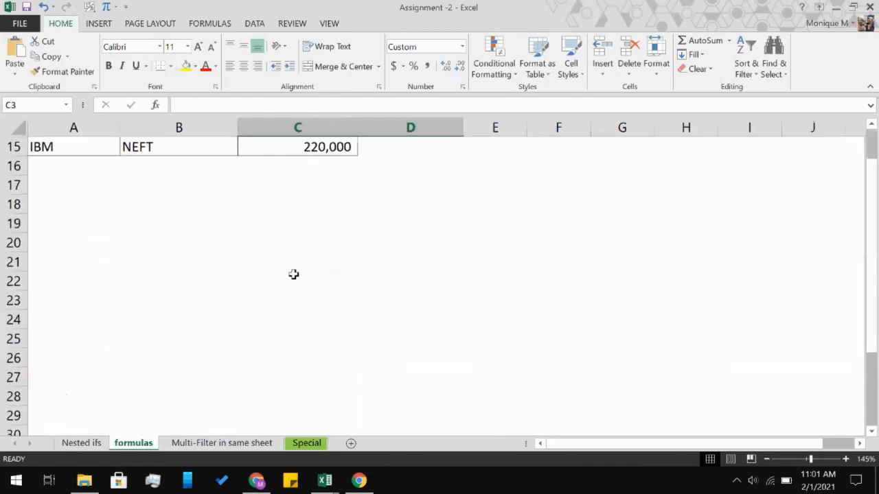
Start a SUMIF formula in C3 with the party names in A8:A15 as its range.
scroll(293, 274, up, 3)
scroll(293, 274, up, 2)
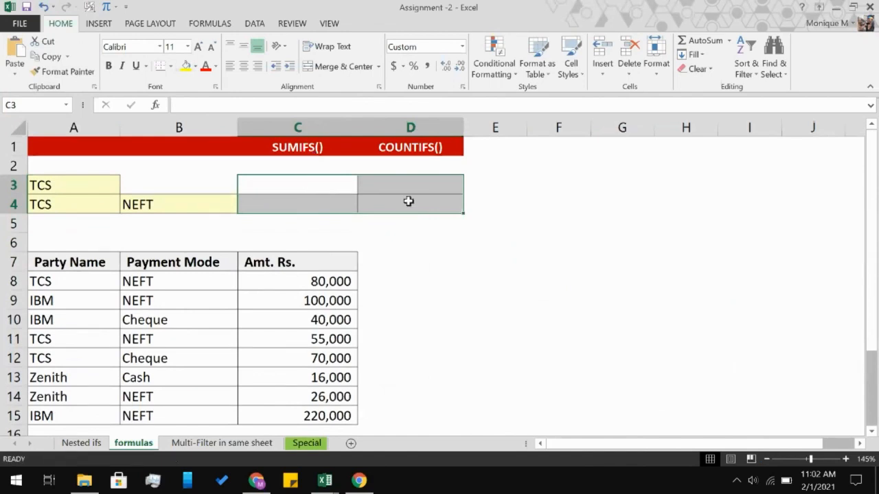
text(=)
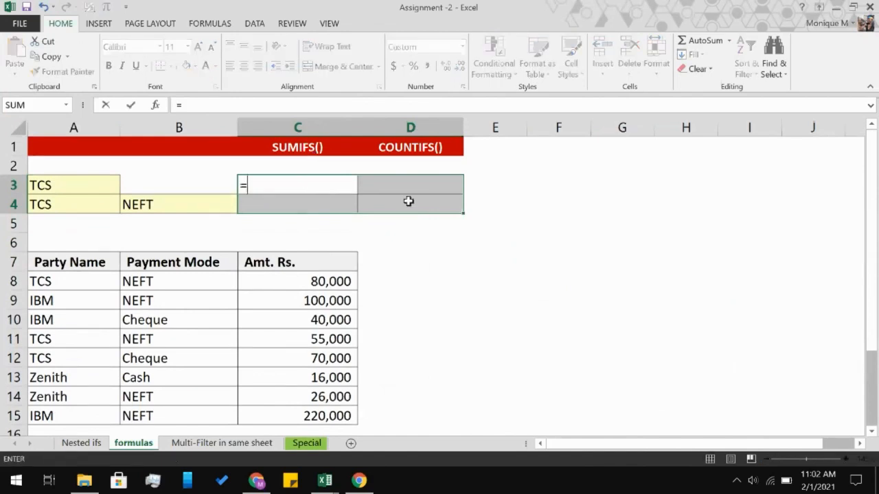
text(SUM)
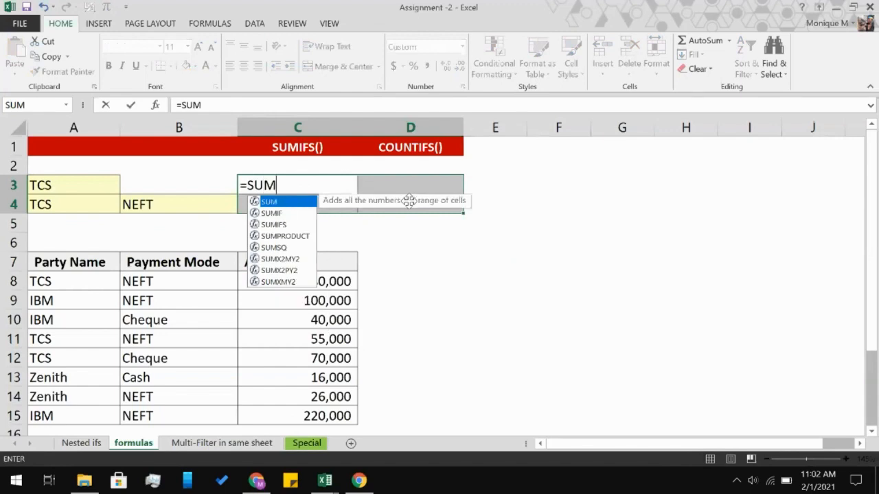
key(Down)
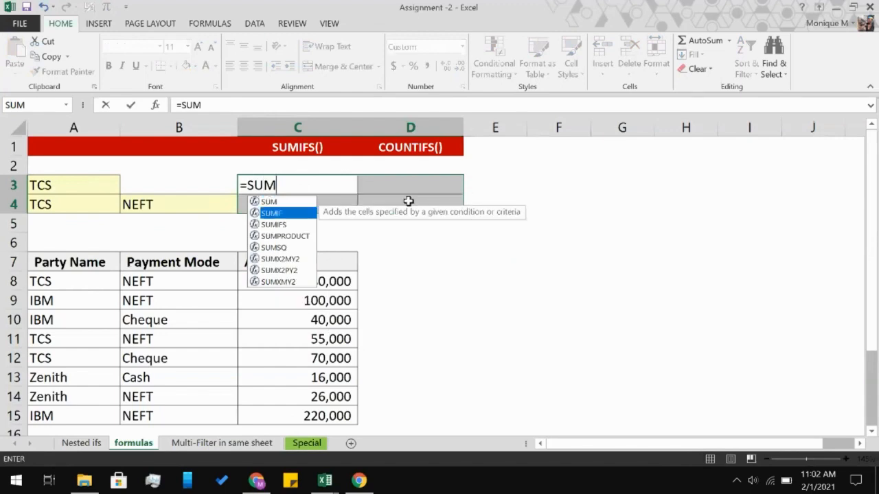
key(Tab)
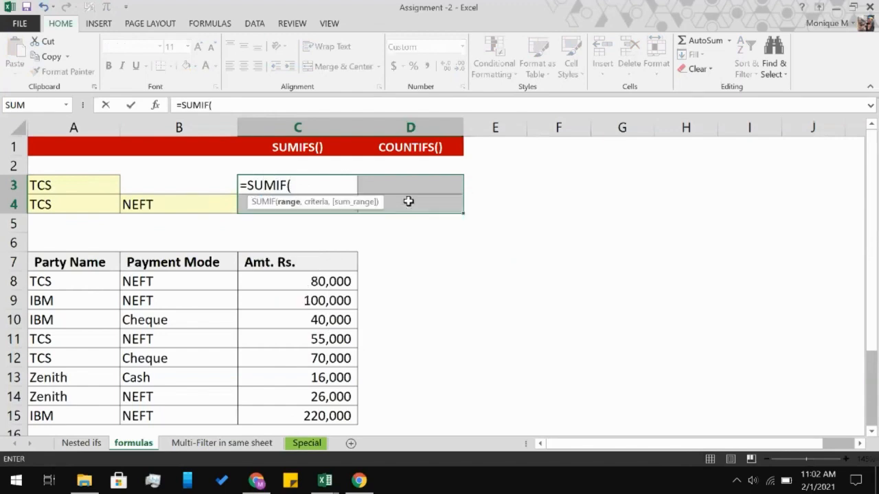
scroll(285, 257, down, 1)
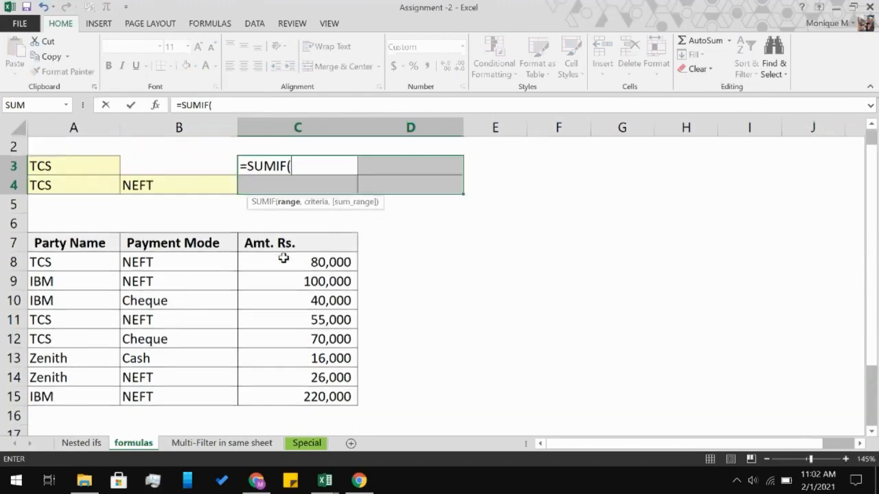
click(83, 258)
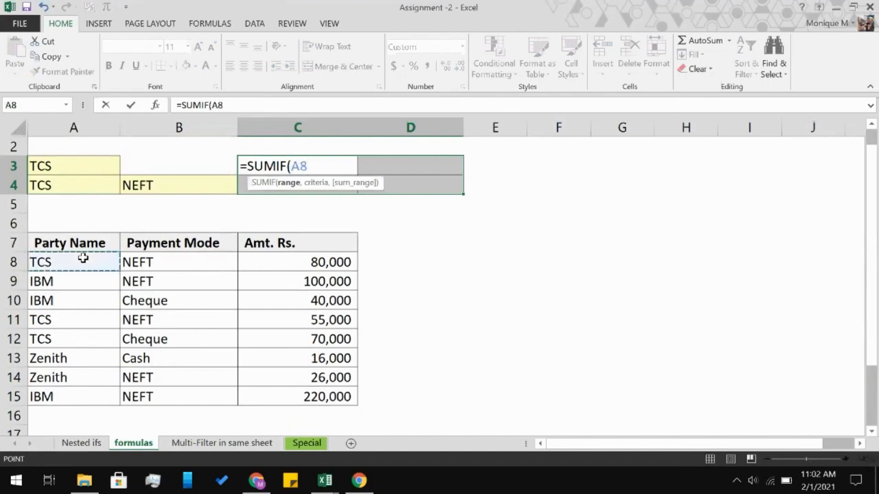
scroll(82, 257, up, 1)
drag(82, 257, 48, 415)
text(,)
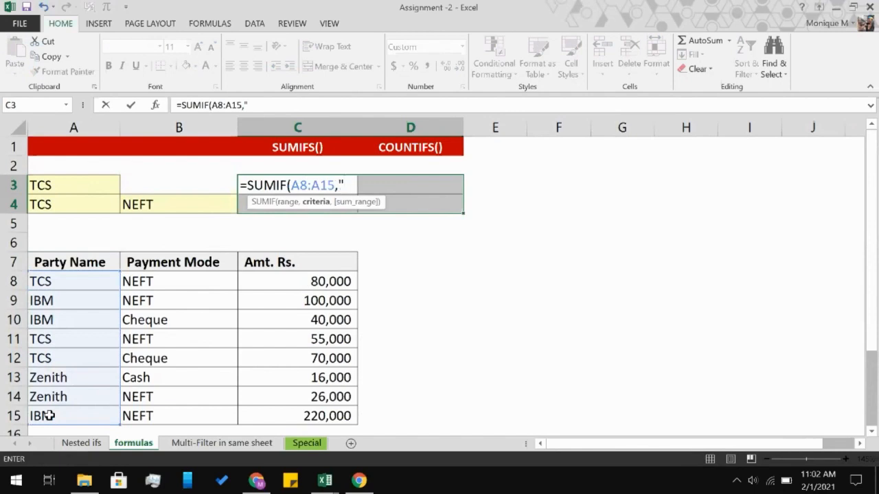
Enter "TCS" in capitals as the criteria of C3's SUMIF formula.
text("tcs)
key(BackSpace)
key(BackSpace)
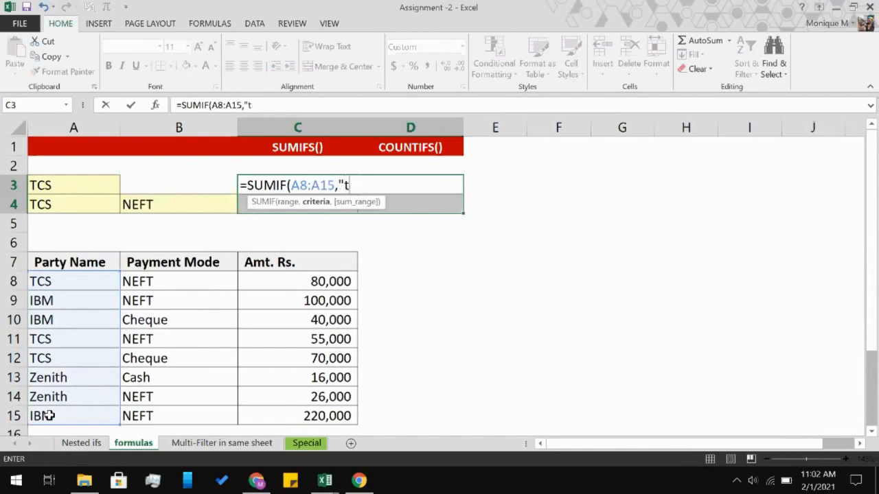
key(BackSpace)
text(TCS",)
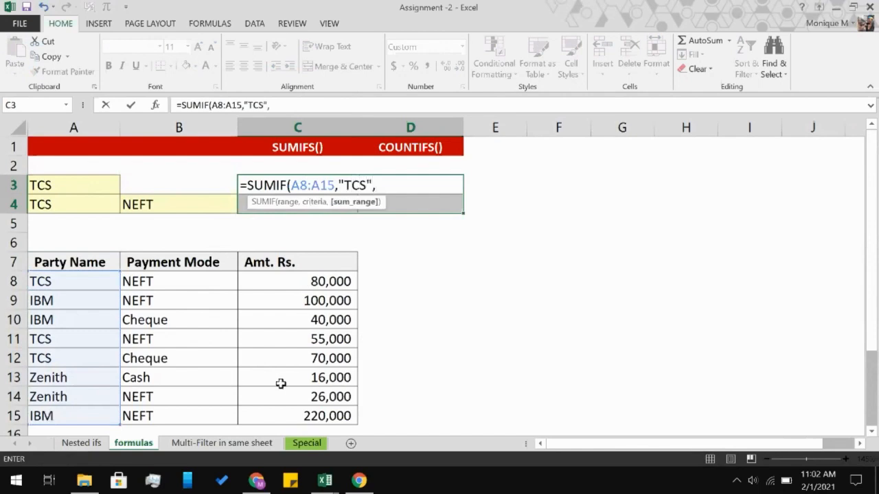
Finish C3's SUMIF formula with the amounts in C8:C15 as the sum range.
click(284, 281)
scroll(284, 281, down, 2)
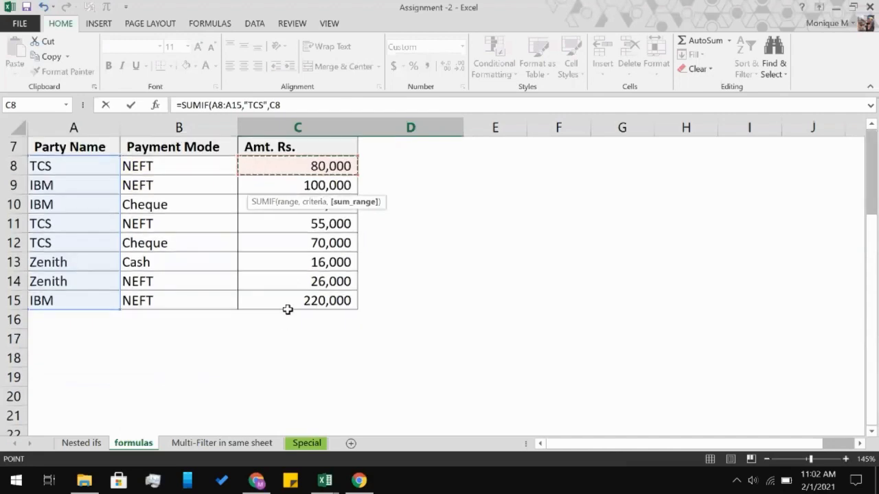
shift+click(289, 301)
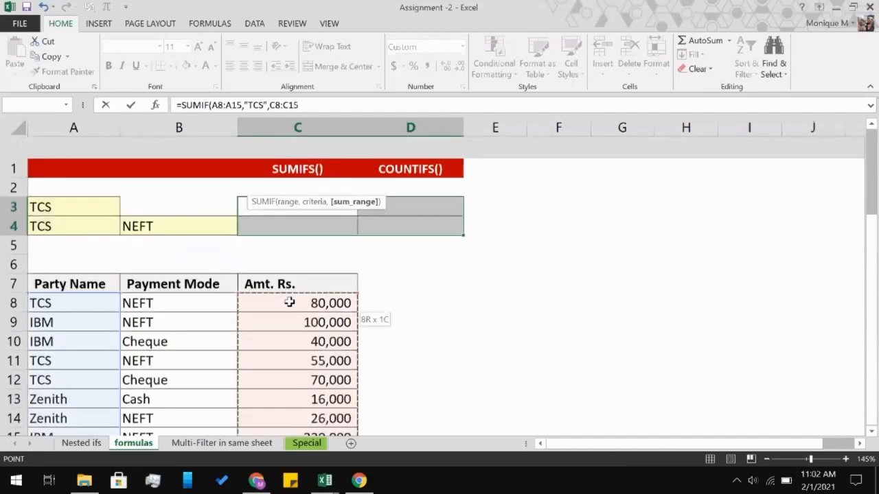
scroll(289, 301, up, 2)
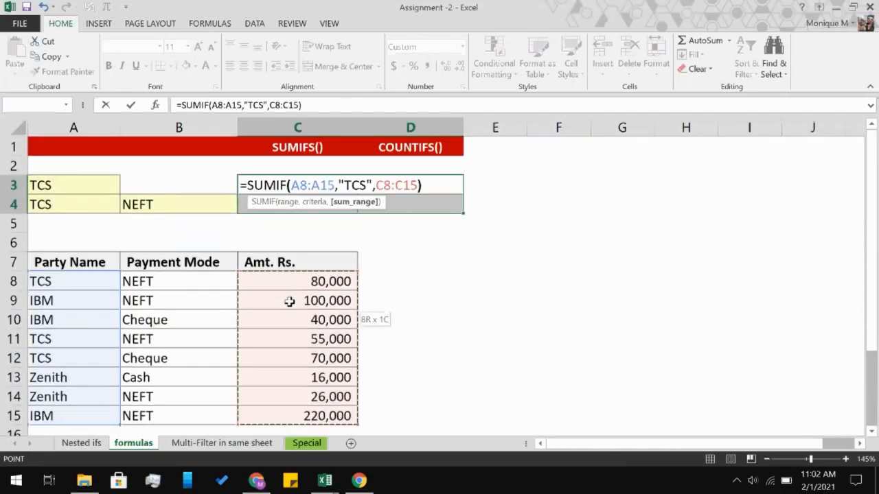
text())
key(Return)
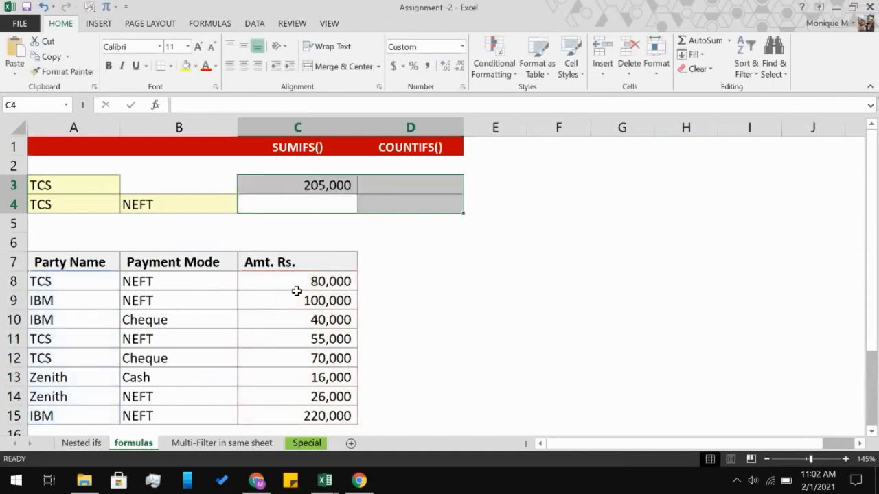
Start a COUNTIFS formula in D3 for the row with only TCS as its condition.
scroll(333, 223, down, 1)
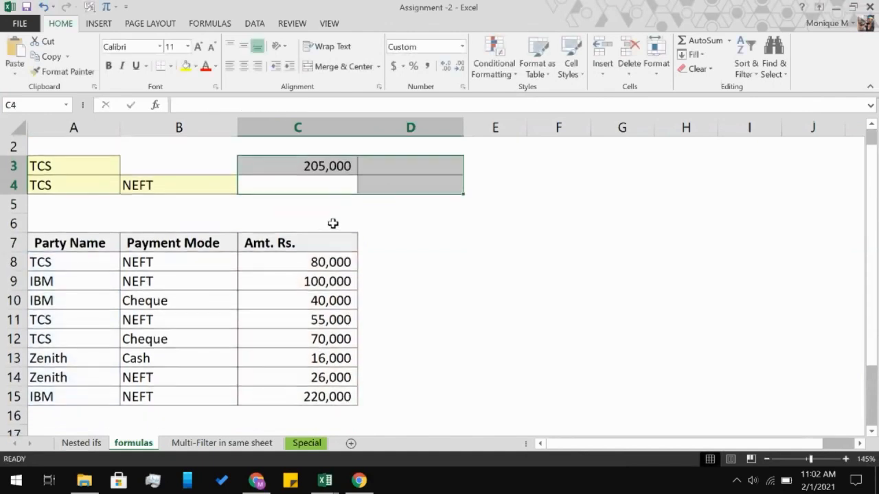
scroll(333, 181, up, 1)
click(380, 184)
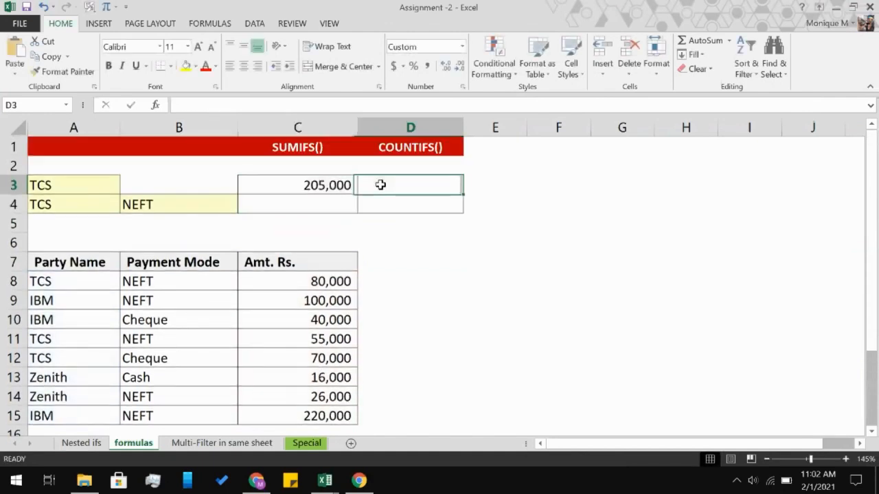
text(=)
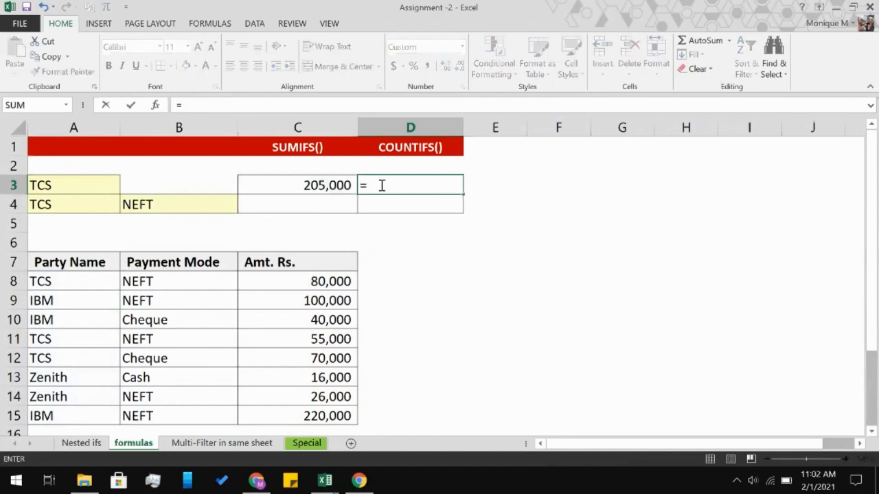
text(cOUN)
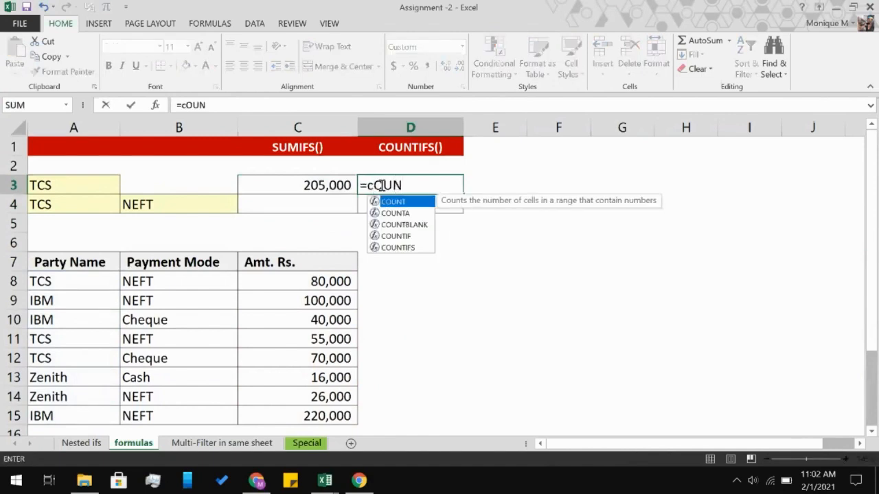
key(Down)
key(Down)
key(Down)
key(Down)
key(Tab)
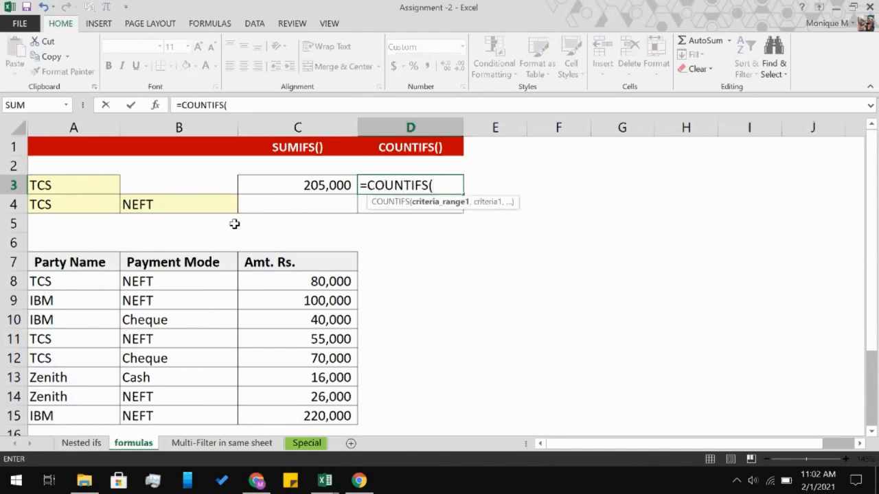
Use the party names in A8:A15 as the first criteria range of D3's COUNTIFS formula.
click(53, 281)
scroll(53, 281, down, 1)
drag(53, 281, 47, 336)
scroll(47, 338, up, 2)
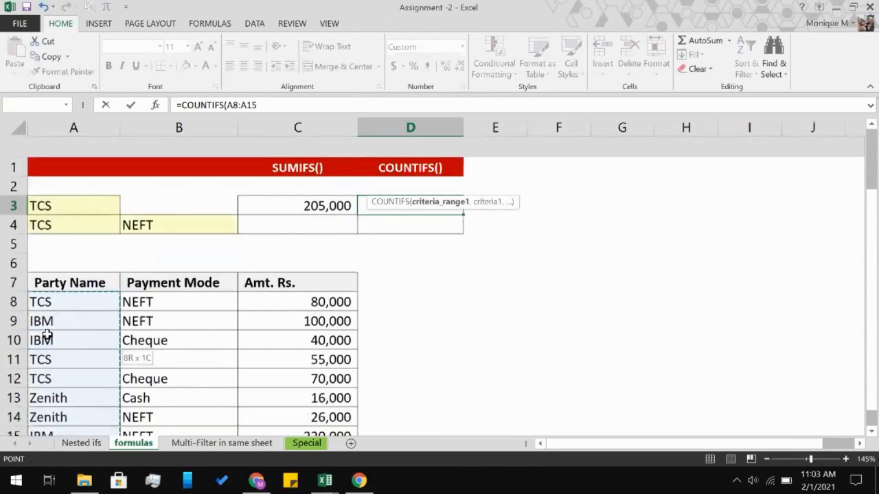
text(,)
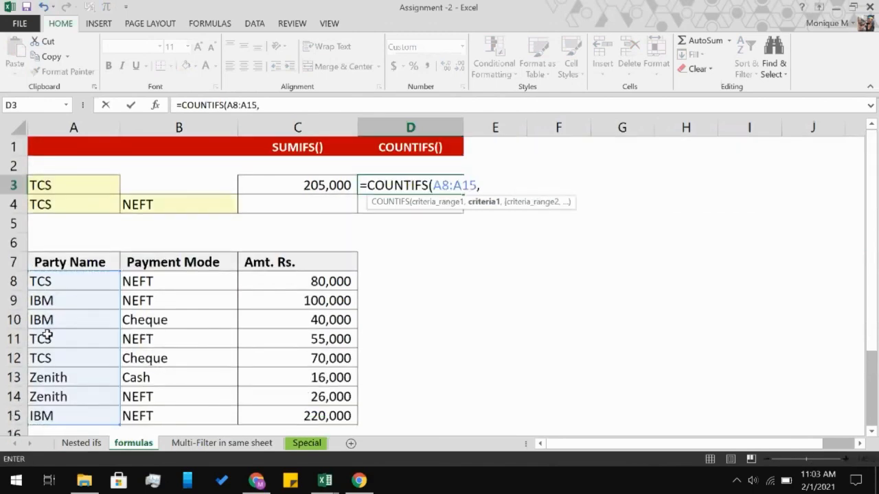
text(;)
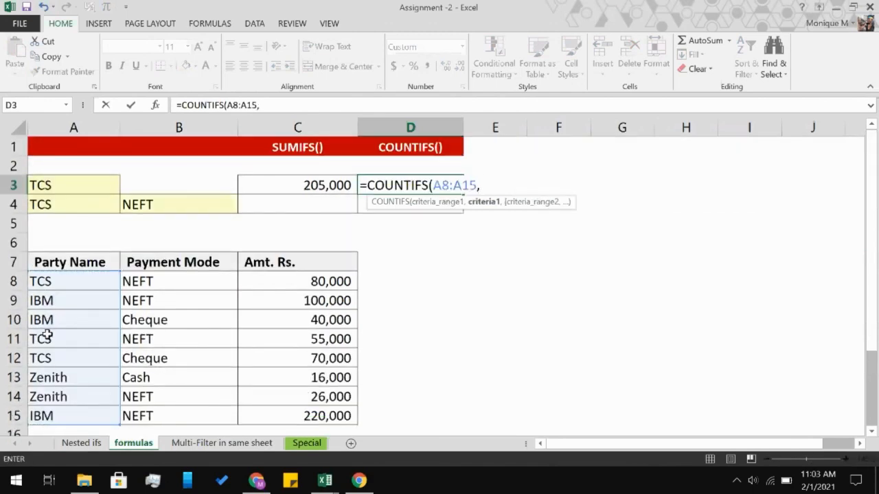
text("TCS")
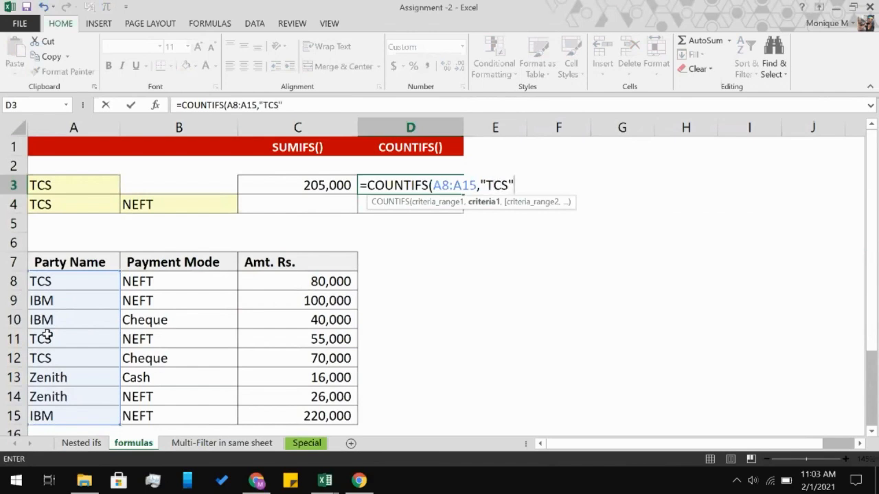
text(,)
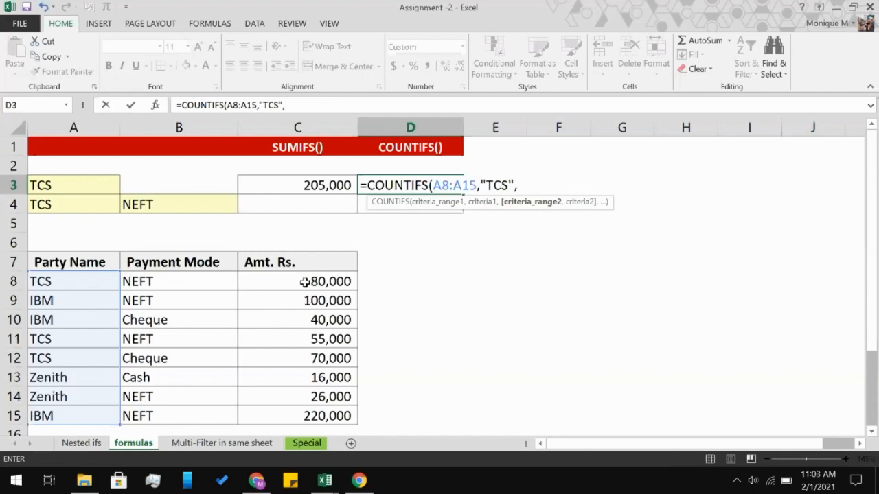
Finish D3's COUNTIFS formula with "TCS" as its only criterion.
key(BackSpace)
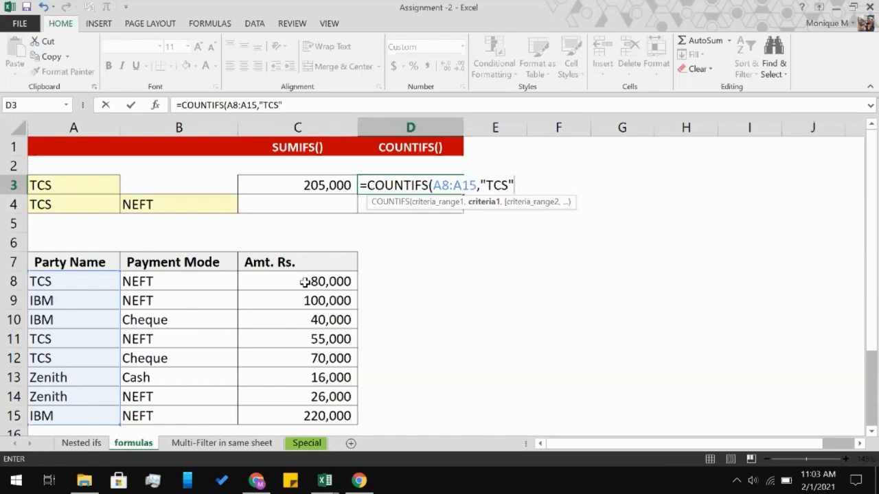
text())
key(Return)
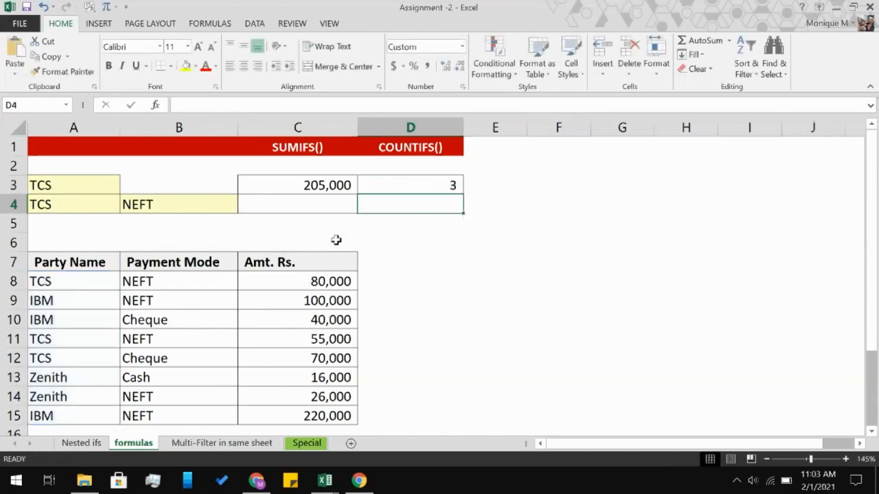
Start a SUMIFS formula in C4 with the amounts in C8:C15 as its sum range.
click(329, 203)
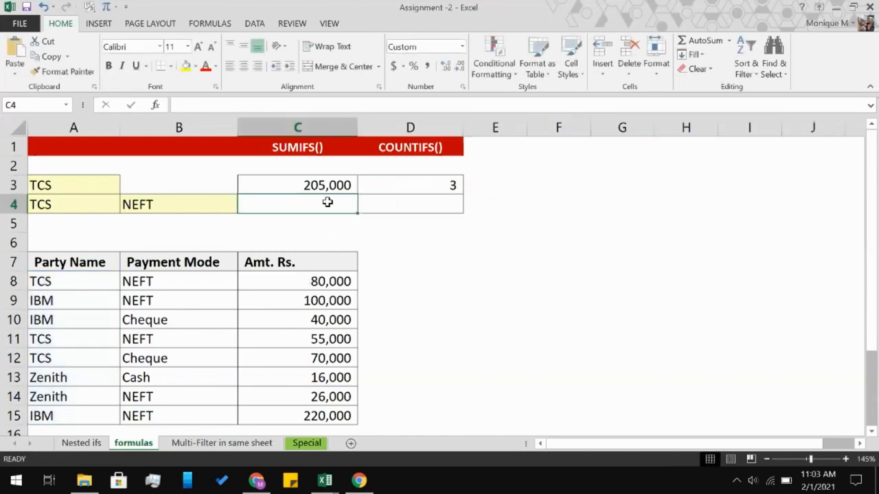
text(=SUM)
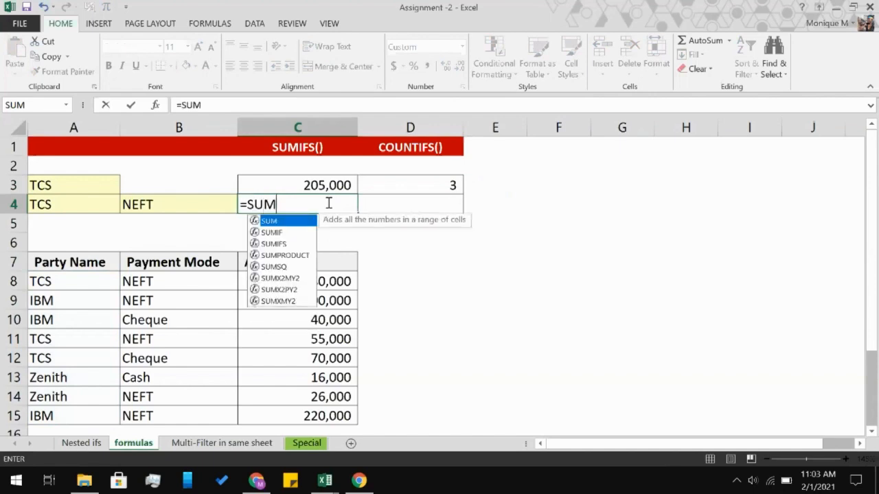
key(Down)
key(Down)
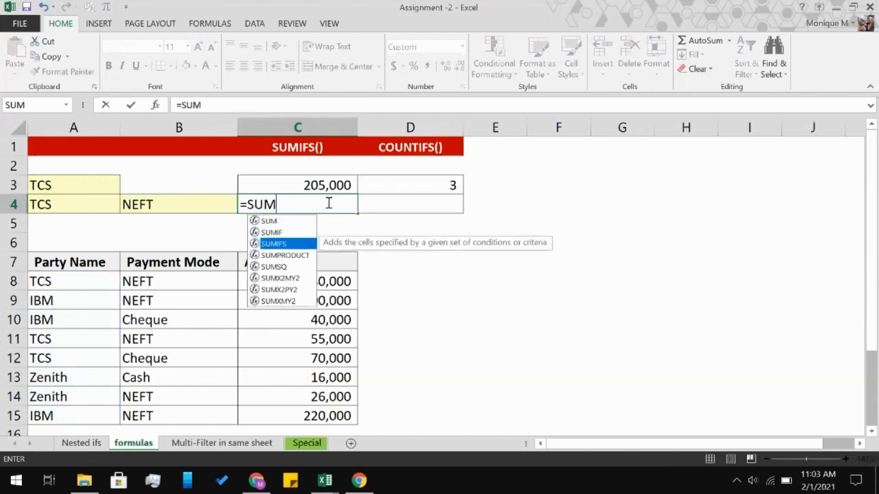
key(Tab)
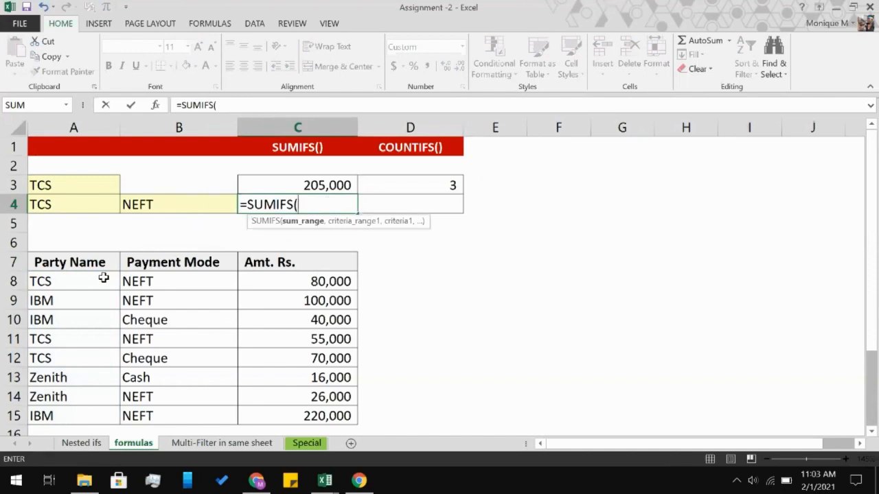
scroll(119, 309, down, 1)
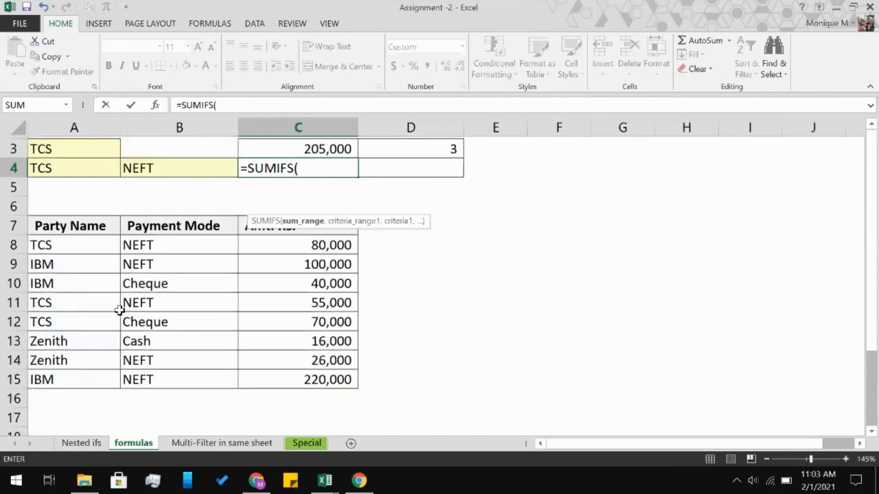
scroll(119, 309, up, 1)
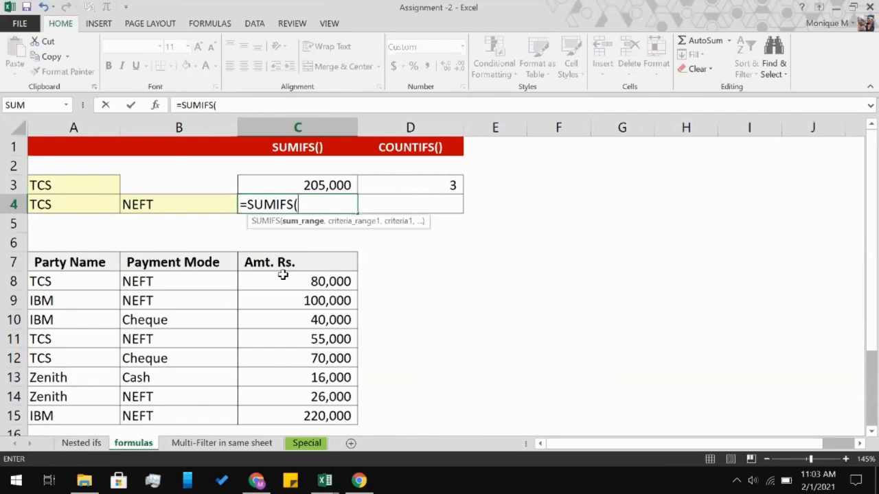
click(262, 281)
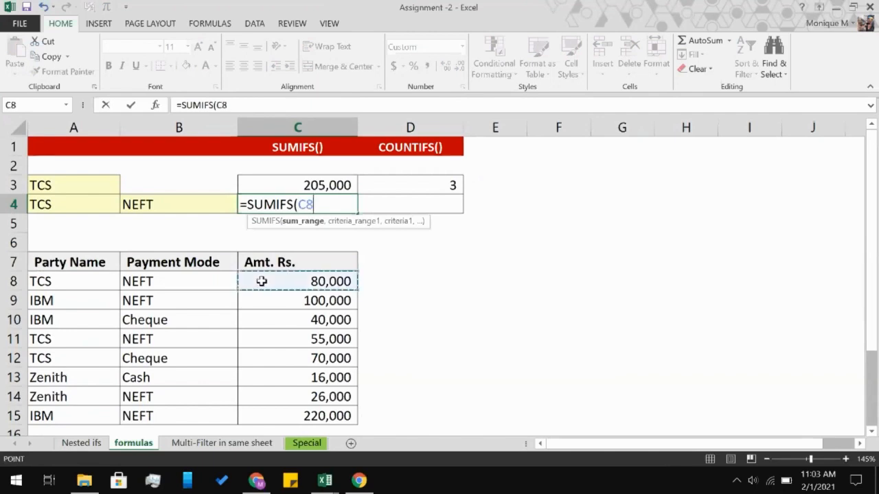
shift+click(254, 416)
text(,)
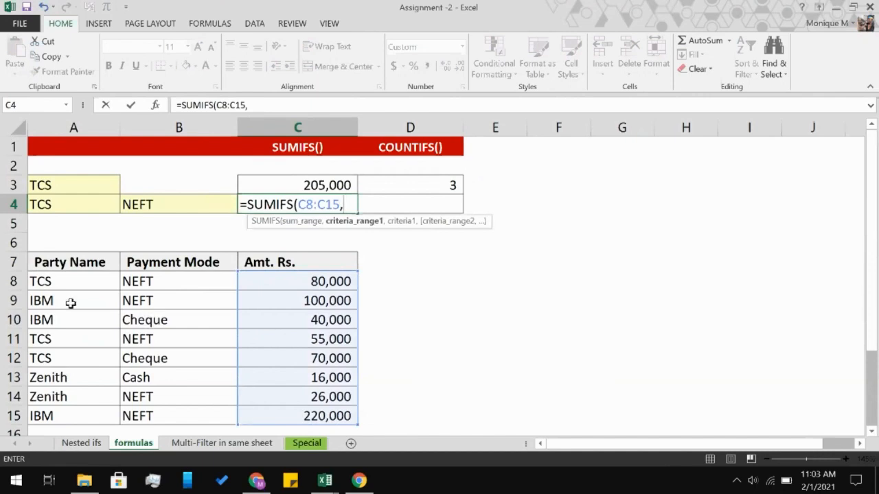
Add the party names in A8:A15 as the first criteria range of C4's SUMIFS formula, matched against A4.
click(61, 282)
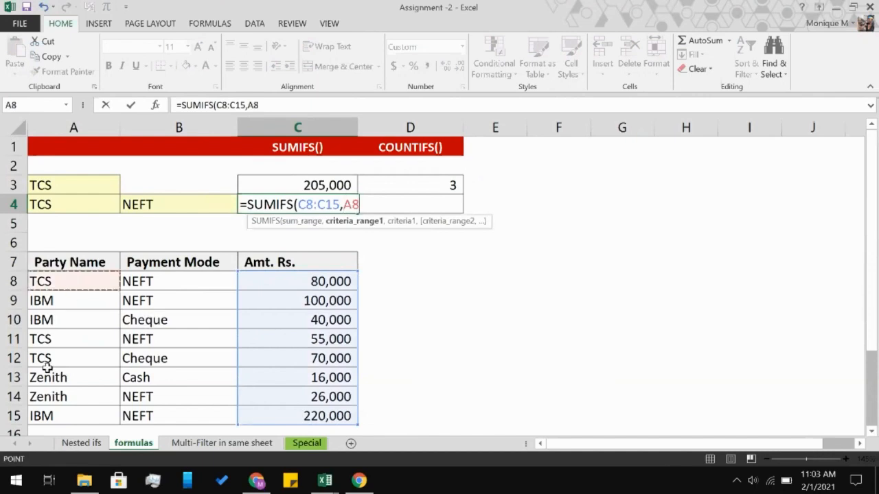
shift+click(39, 416)
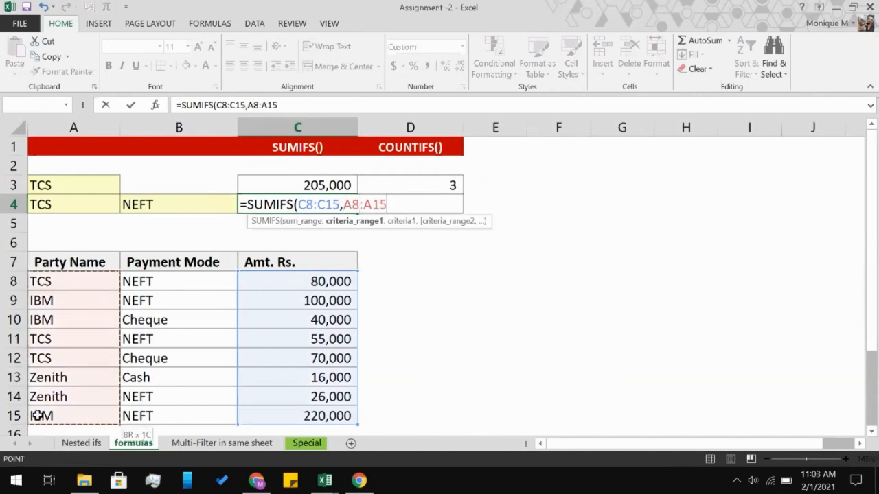
text(,)
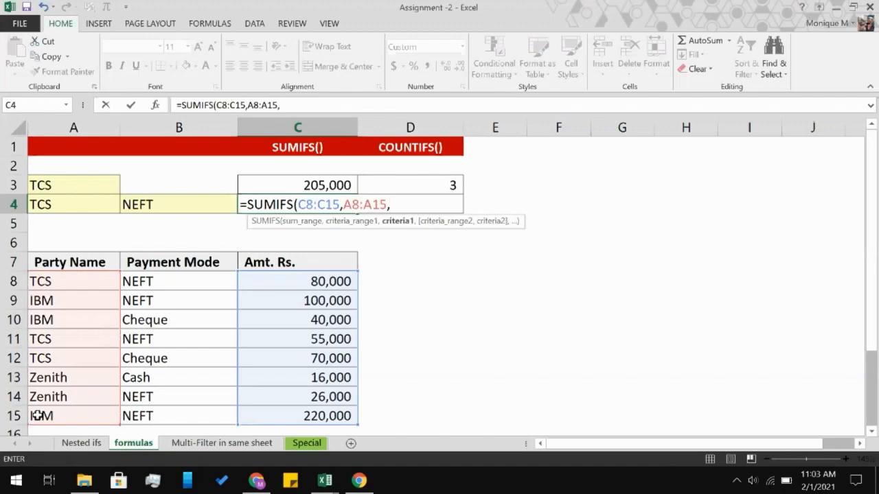
click(74, 204)
text(,)
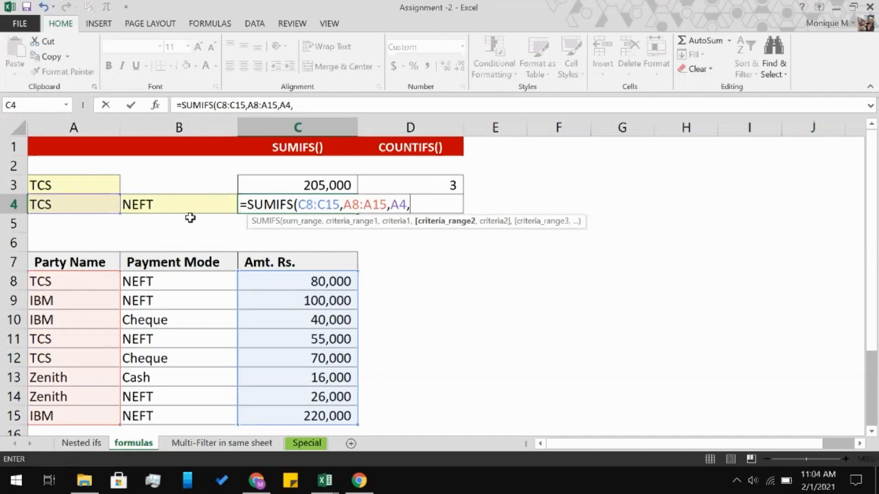
Finish C4's SUMIFS formula with the payment modes in B8:B15 as the second criteria range and B4 as its criterion.
click(205, 277)
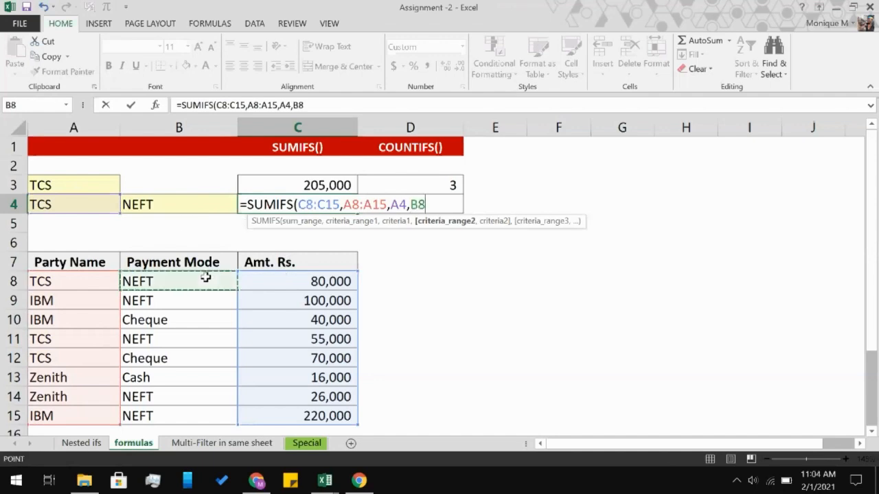
shift+click(169, 416)
text(,)
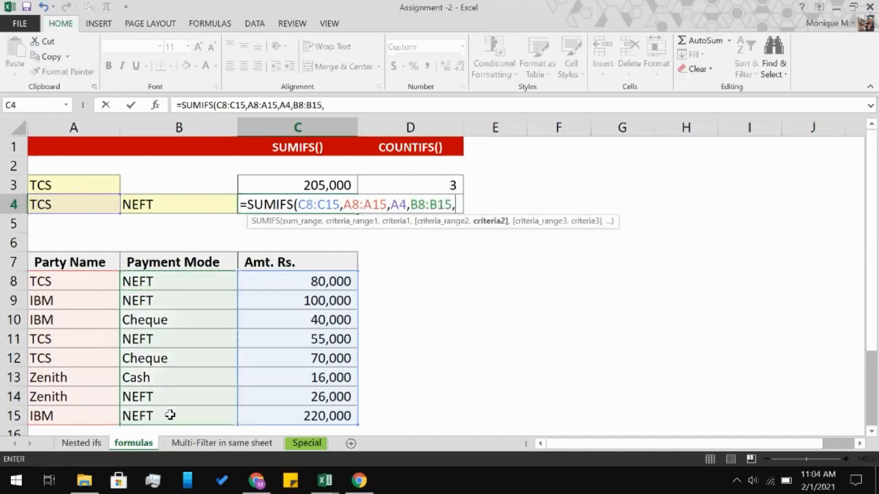
click(197, 210)
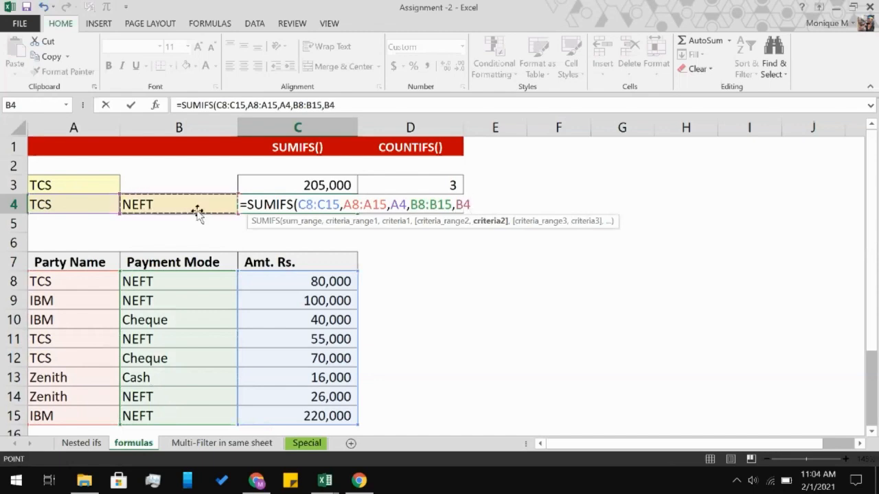
text())
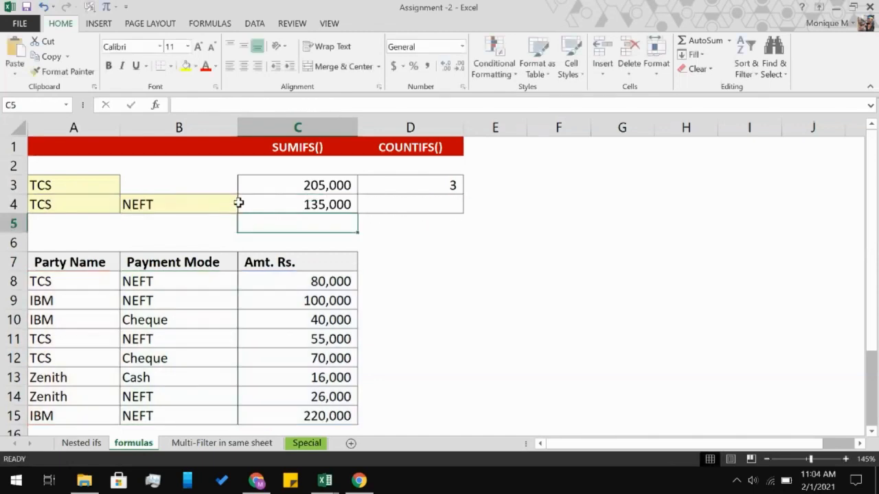
Start a COUNTIFS formula in D4 with the party names in A8:A15 as first criteria range and A4 as its criterion.
click(394, 199)
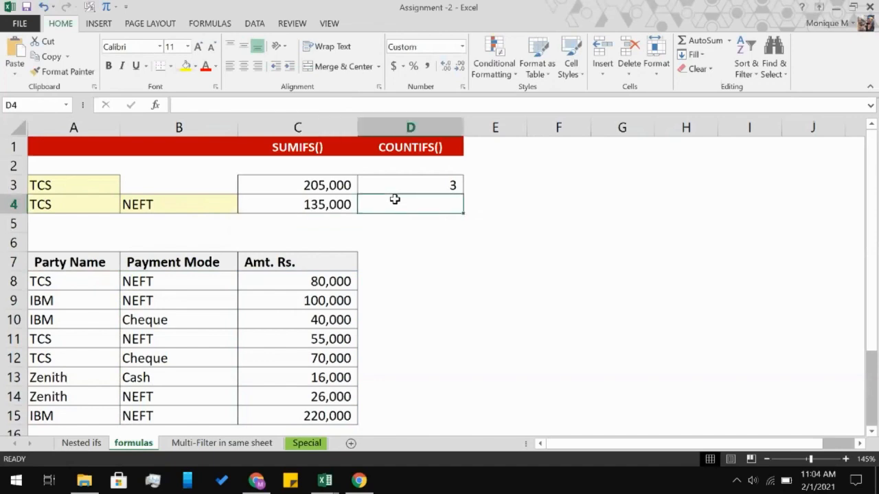
text(=CJOU)
key(BackSpace)
key(BackSpace)
key(BackSpace)
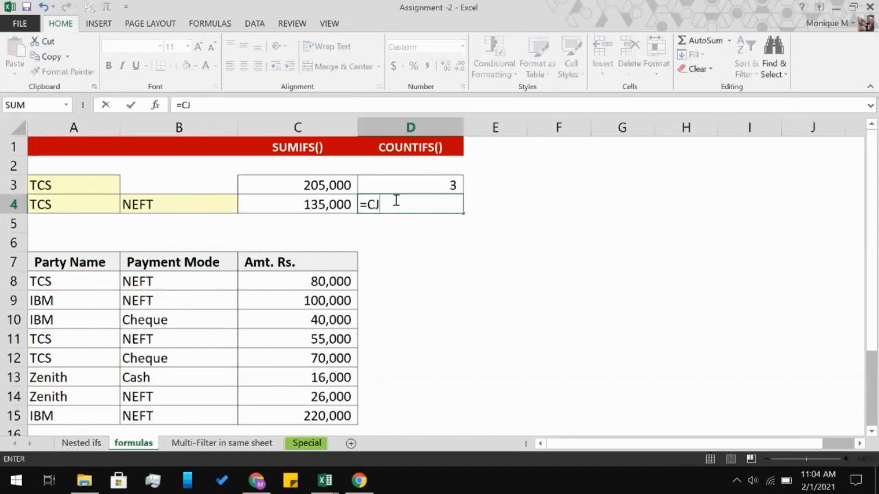
text(OUNTIFS()
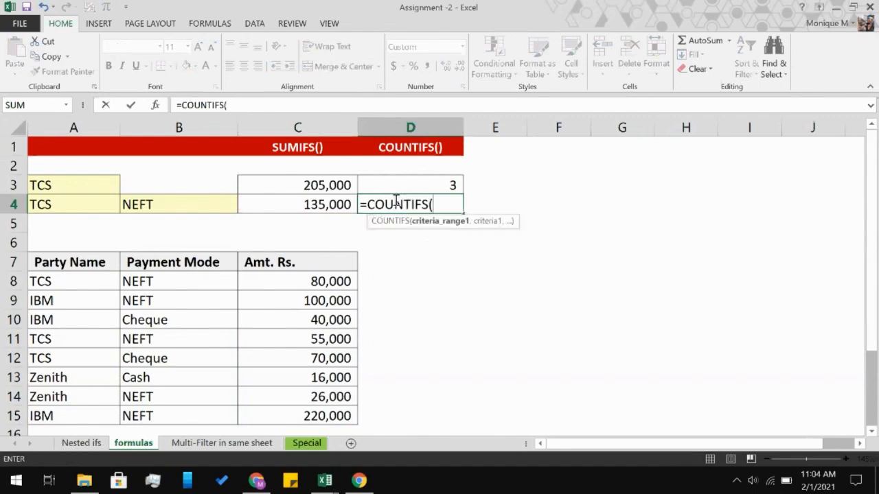
click(72, 288)
shift+click(53, 418)
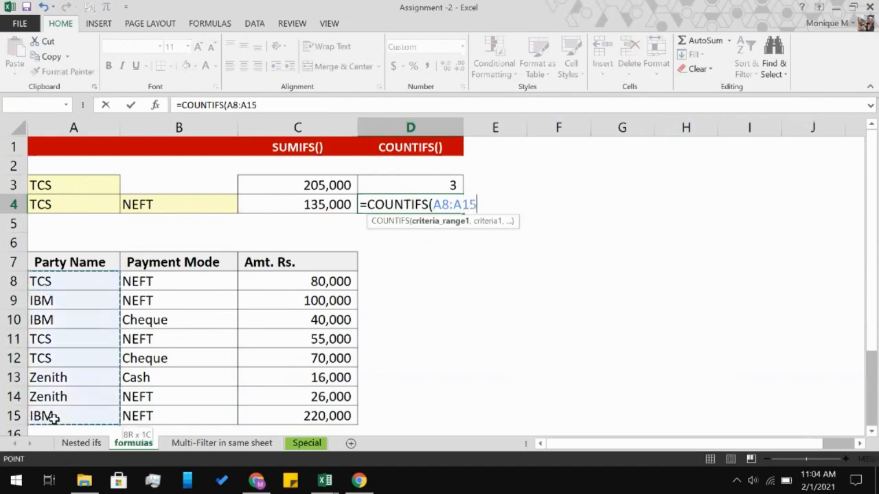
text(,)
click(108, 207)
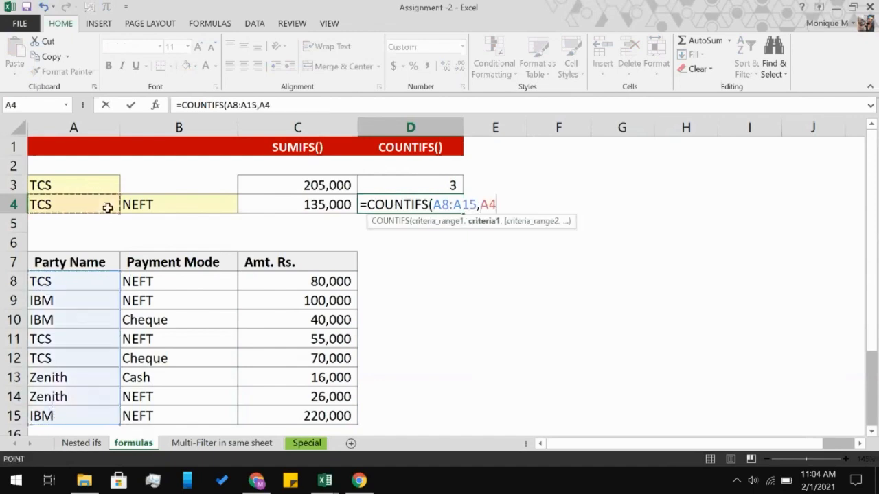
text(,)
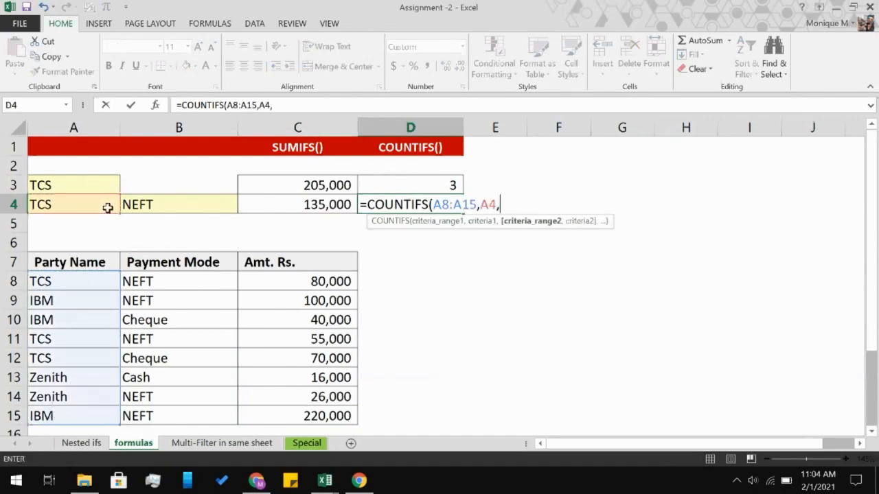
click(152, 281)
shift+click(133, 415)
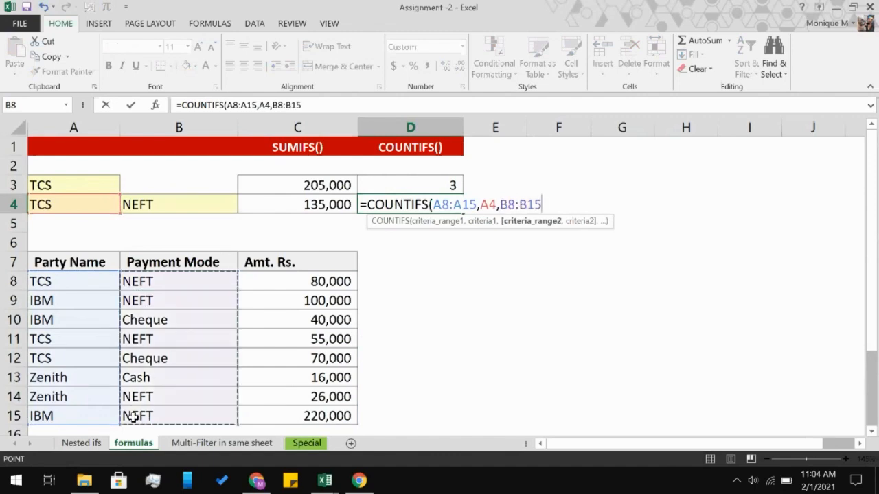
click(168, 206)
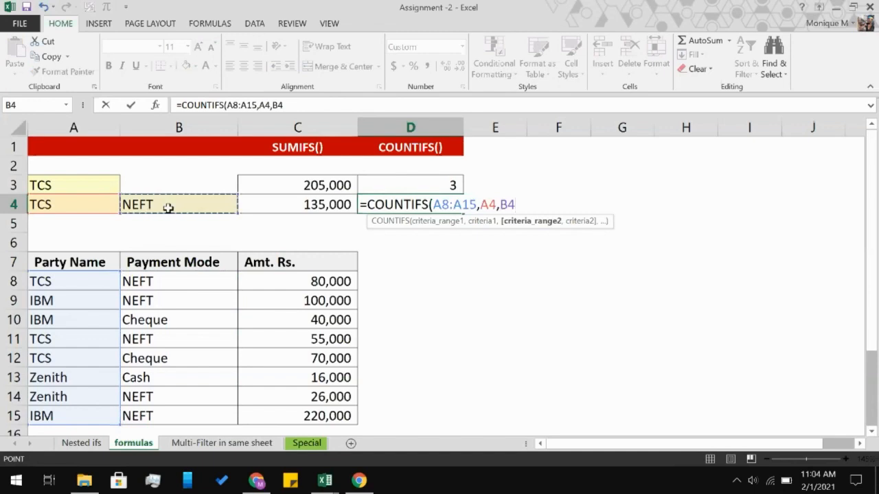
key(BackSpace)
key(BackSpace)
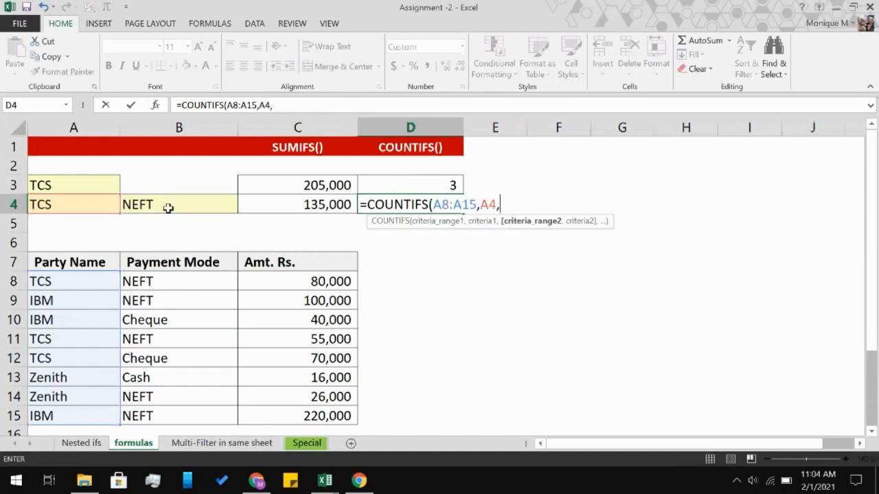
Finish D4's COUNTIFS formula with the payment modes in B8:B15 as the second criteria range and B4 as its criterion.
click(159, 281)
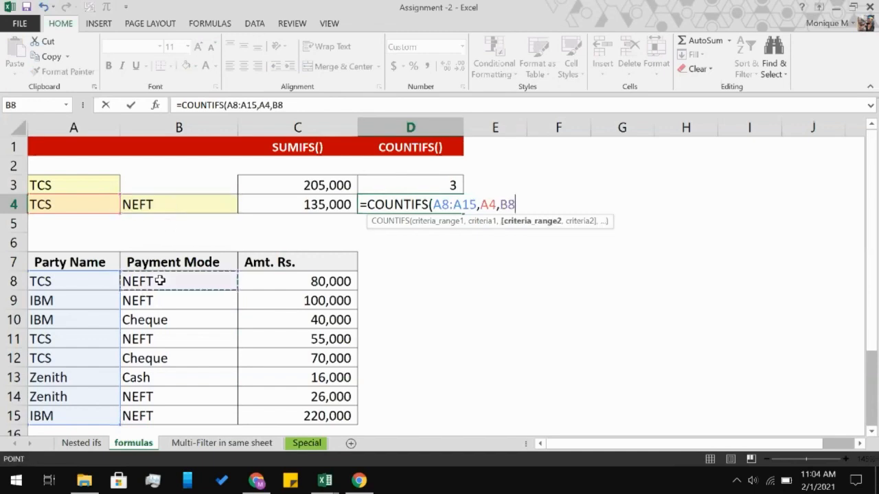
shift+click(142, 410)
text(,)
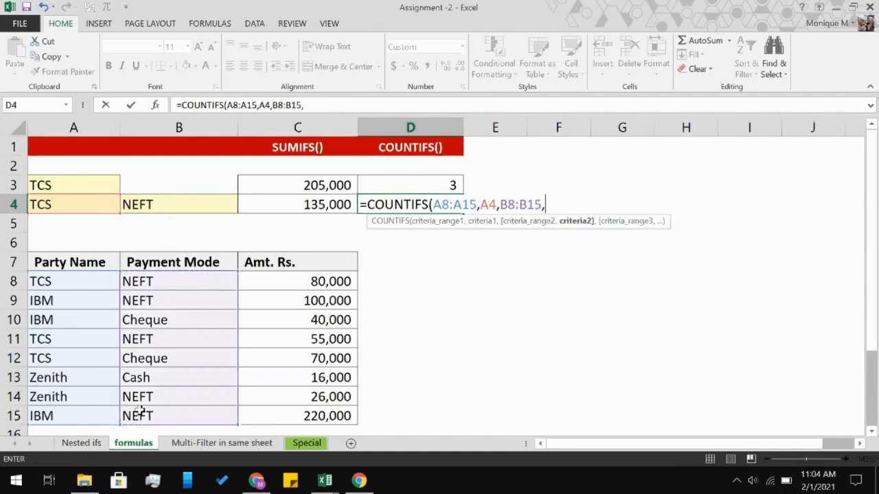
click(166, 201)
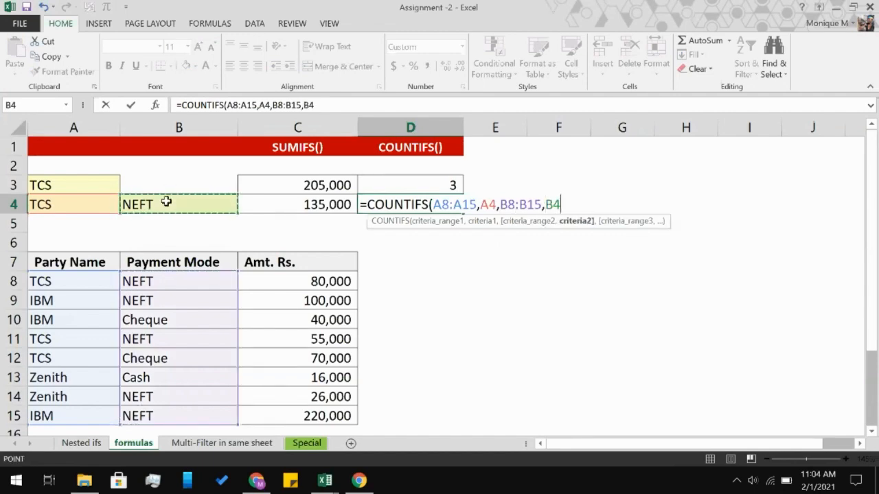
text())
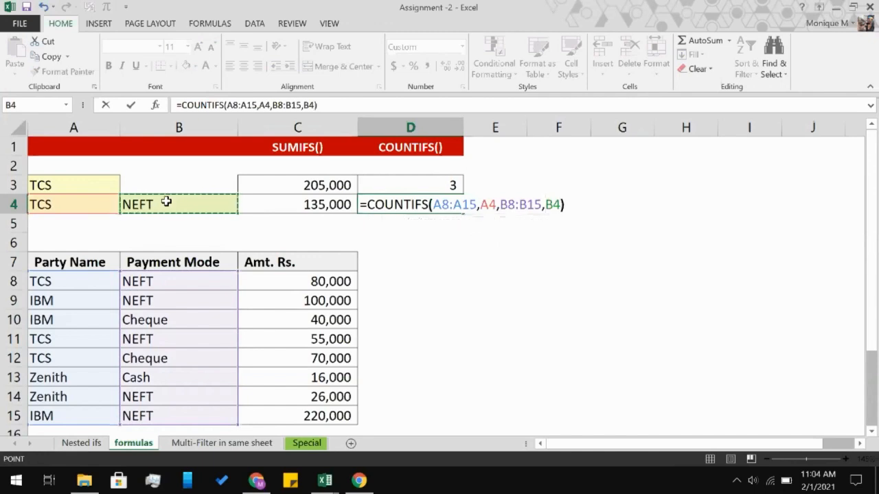
key(Return)
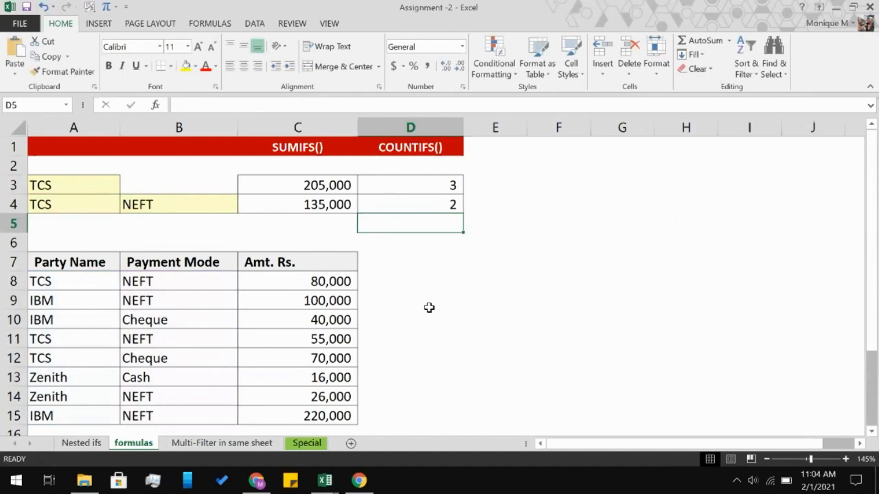
Switch to the "Multi-Filter in same sheet" worksheet and set its zoom to 100% to look over both client tables.
scroll(429, 307, down, 1)
key(ctrl+Page_Down)
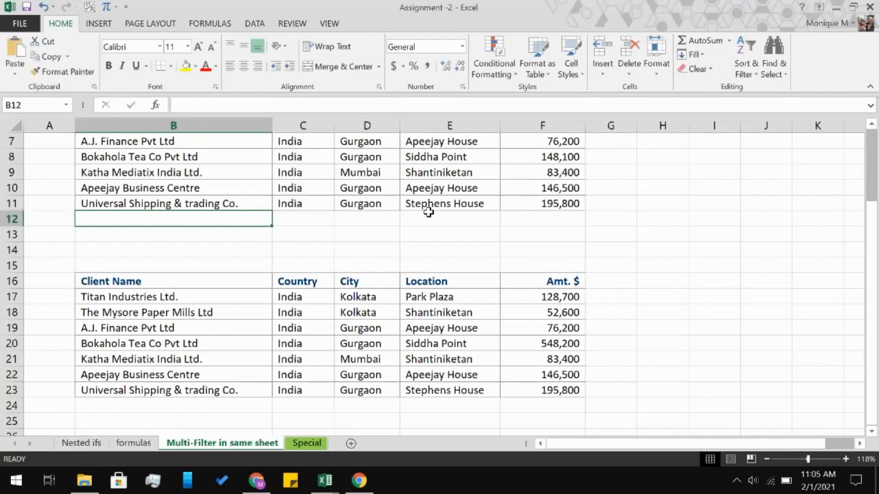
scroll(428, 212, up, 2)
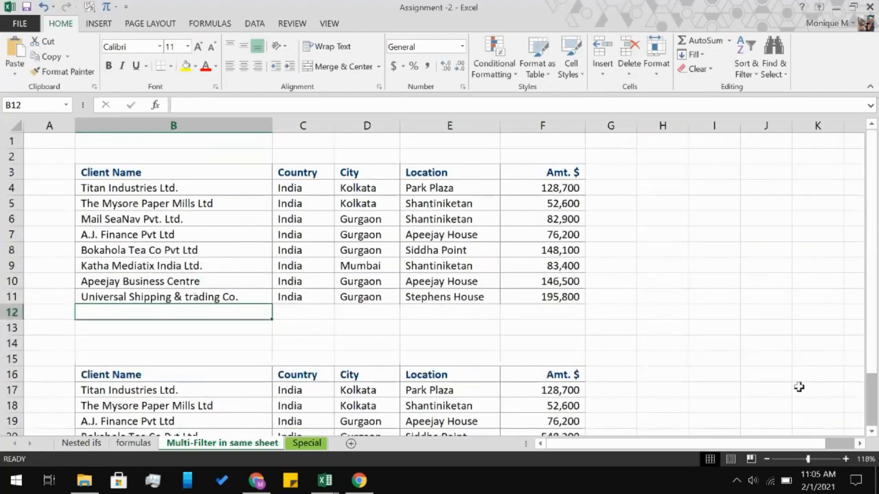
click(766, 459)
click(766, 459)
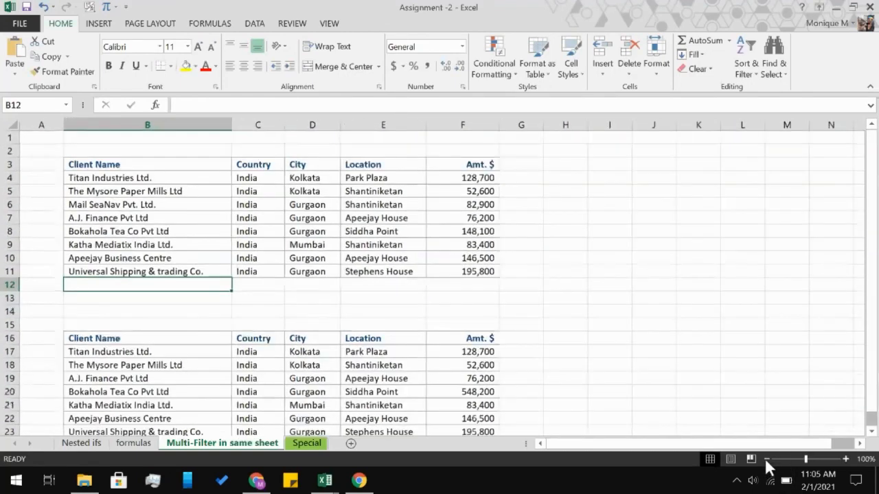
scroll(599, 288, down, 3)
scroll(598, 288, up, 1)
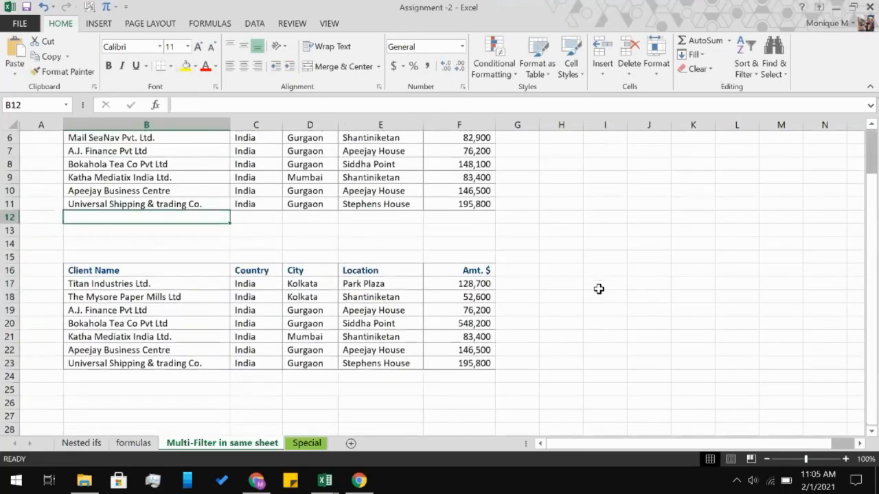
scroll(598, 288, up, 2)
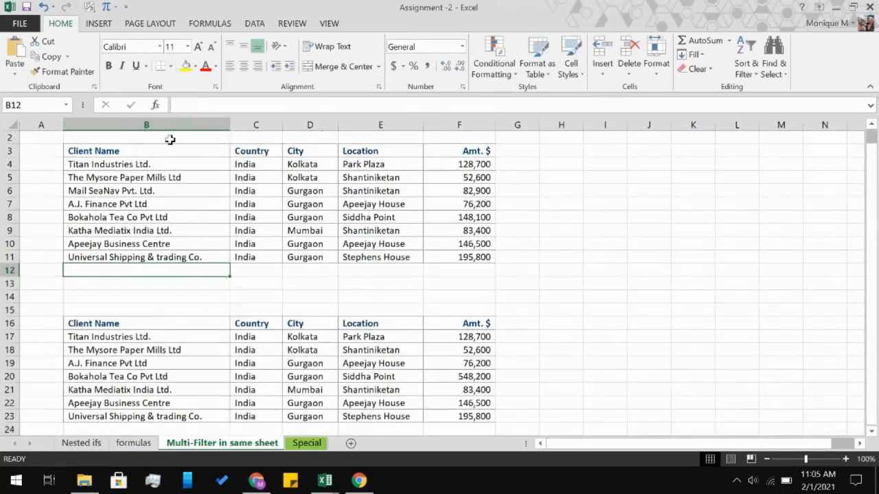
Convert the upper client list in B3:F11 into an Excel table with headers.
click(164, 149)
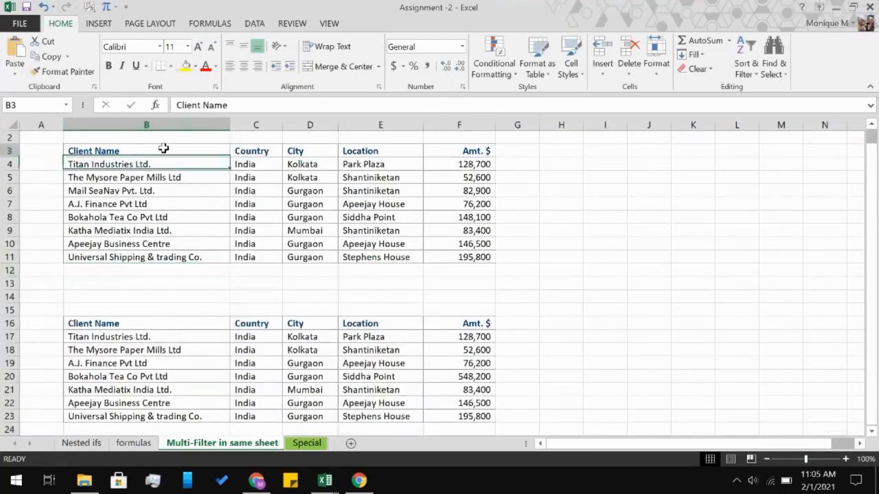
shift+click(448, 258)
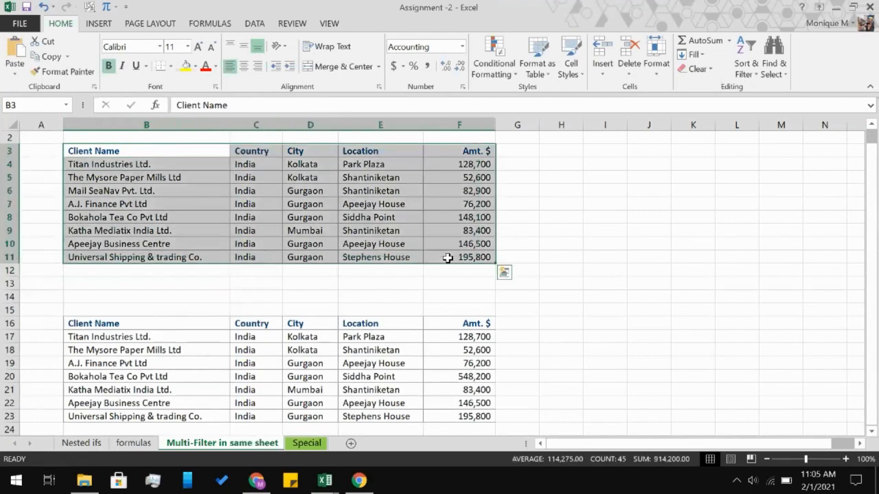
click(96, 23)
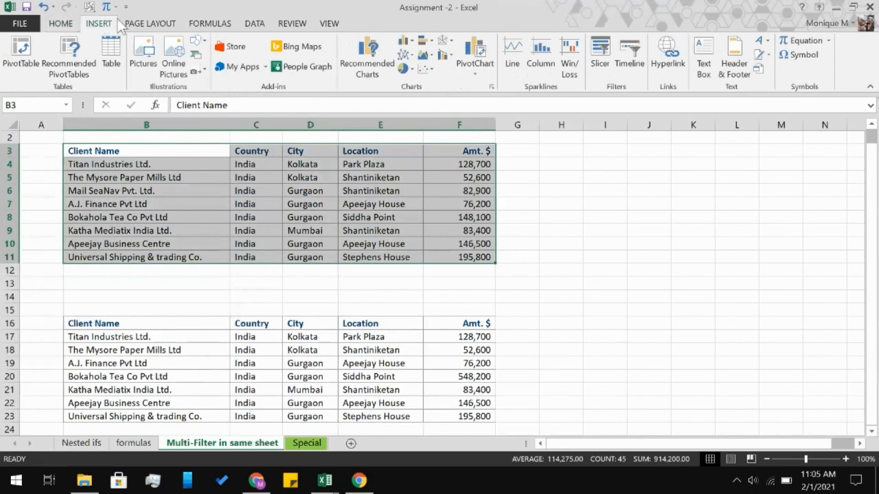
click(254, 24)
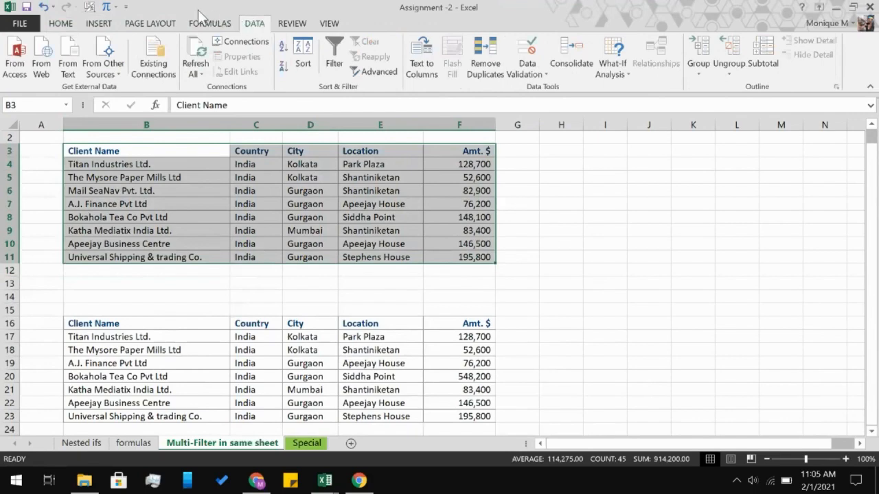
click(293, 25)
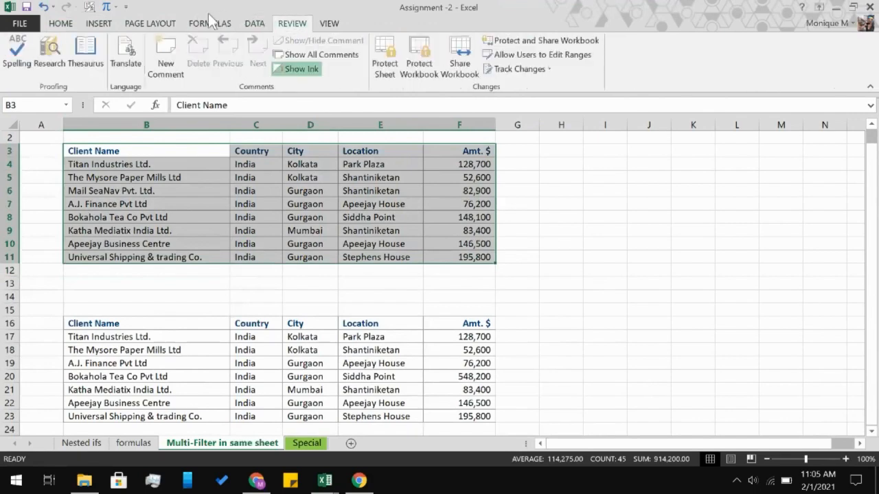
click(208, 25)
click(163, 25)
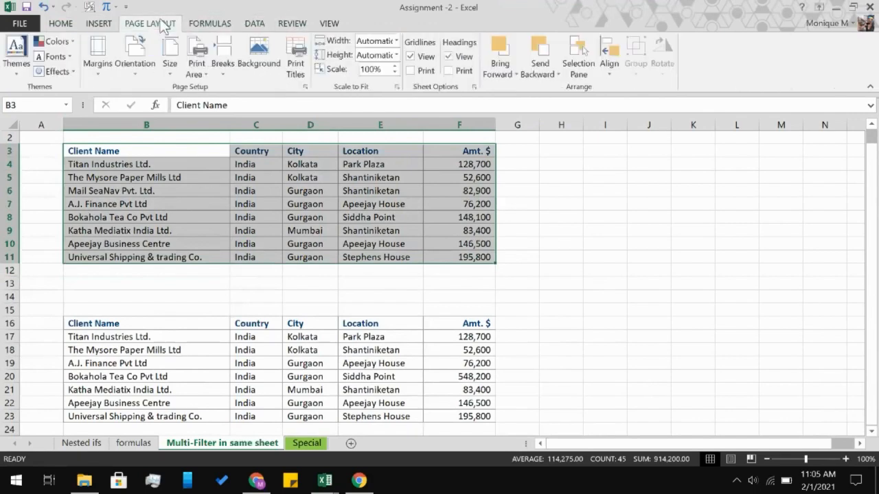
click(99, 26)
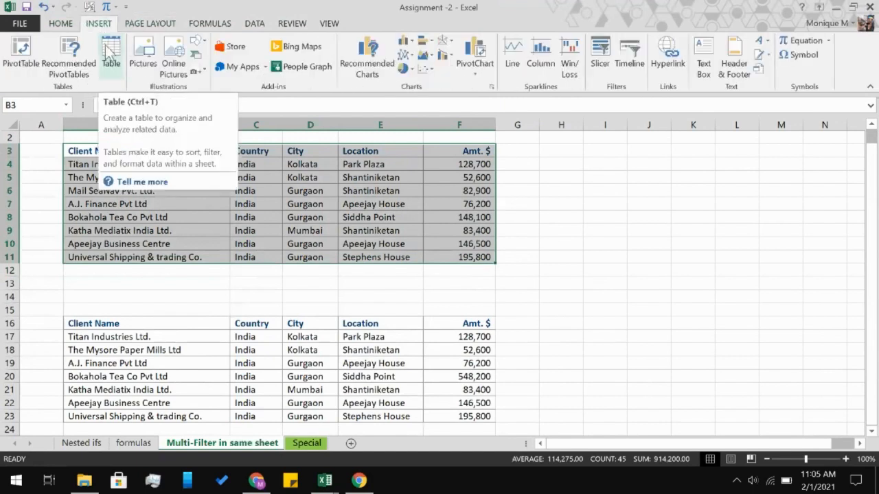
click(108, 54)
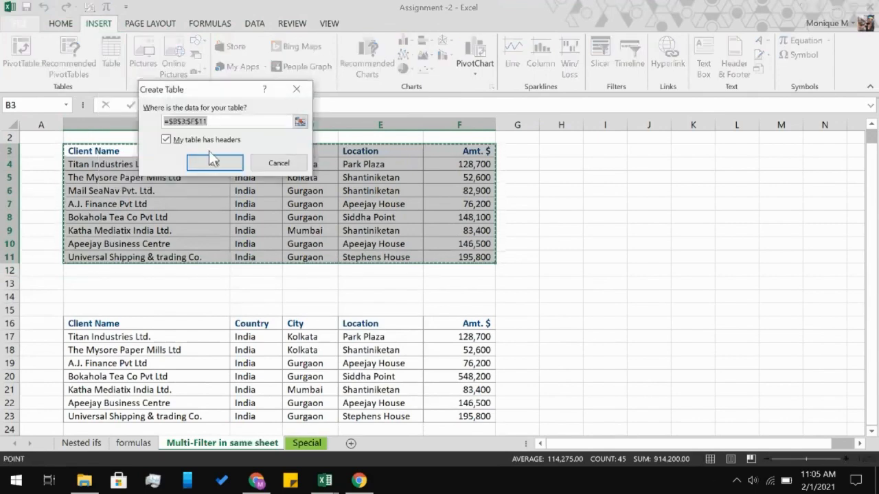
click(209, 163)
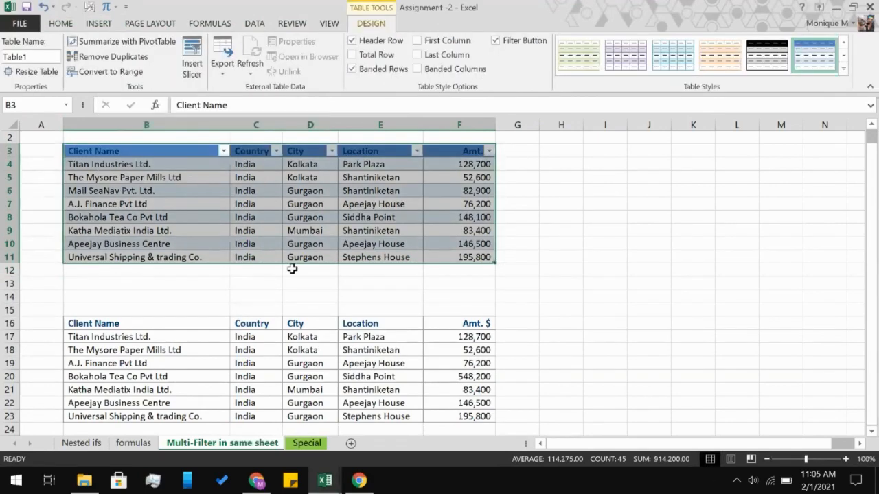
Convert the lower client list in B16:F23 into a second Excel table with headers.
click(148, 321)
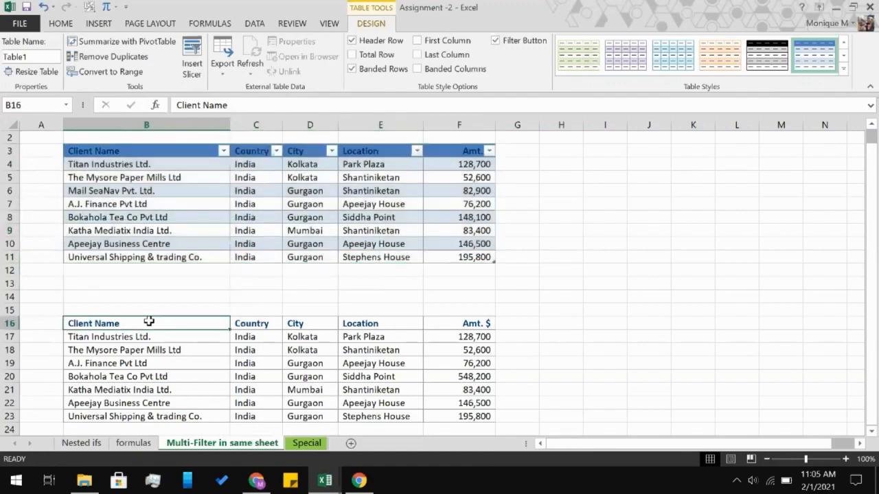
scroll(330, 371, down, 2)
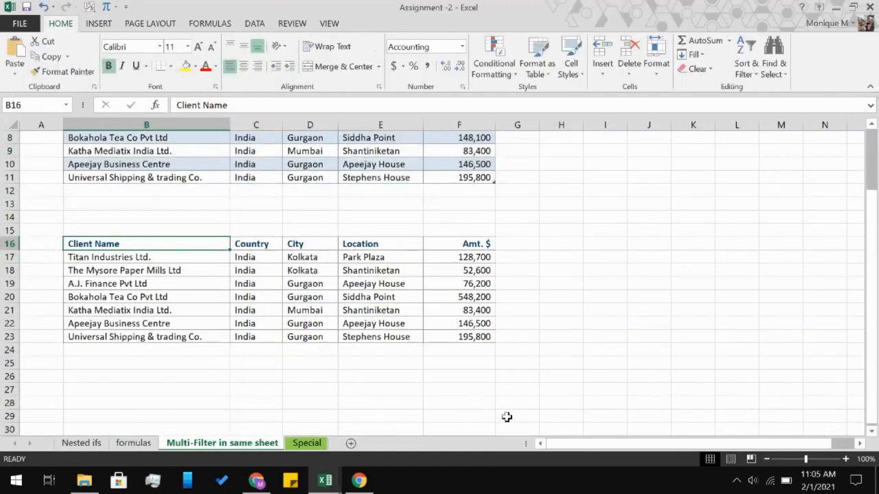
shift+click(459, 334)
click(100, 25)
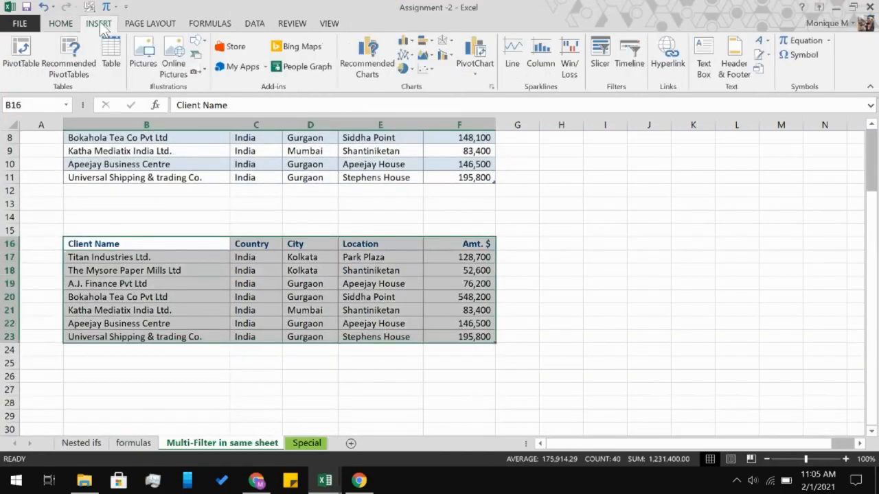
click(104, 50)
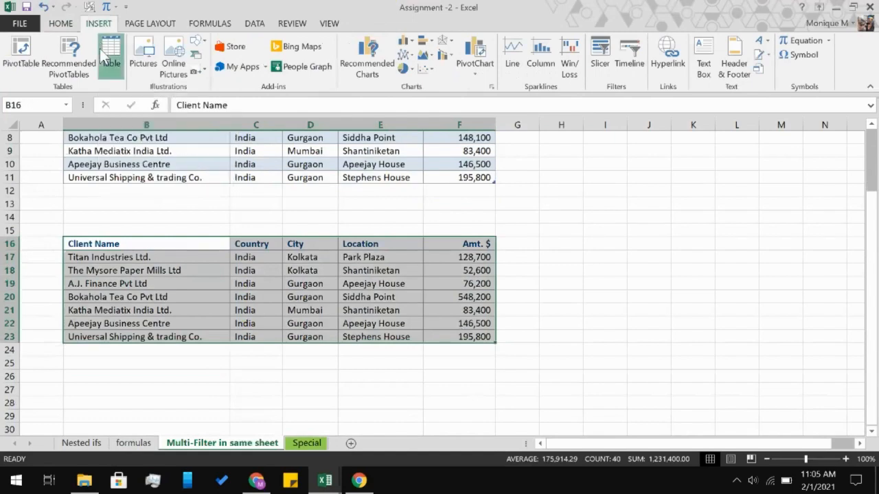
click(202, 166)
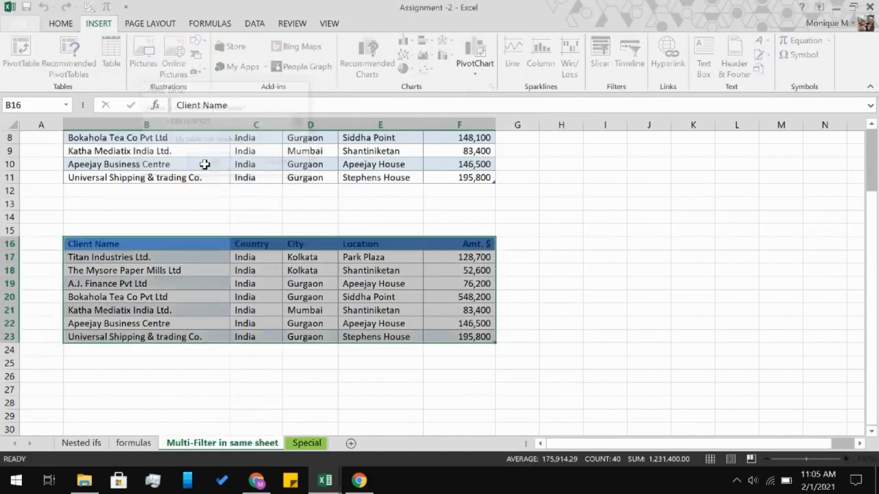
click(564, 304)
scroll(565, 304, up, 3)
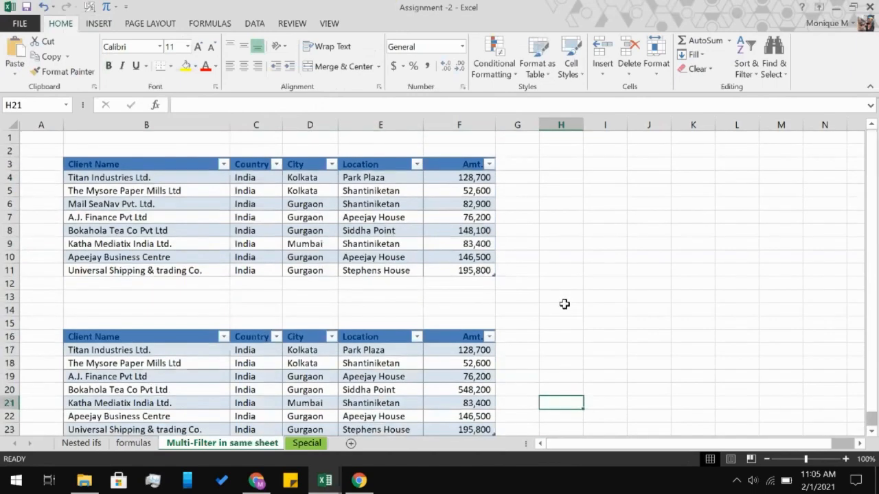
scroll(564, 304, down, 1)
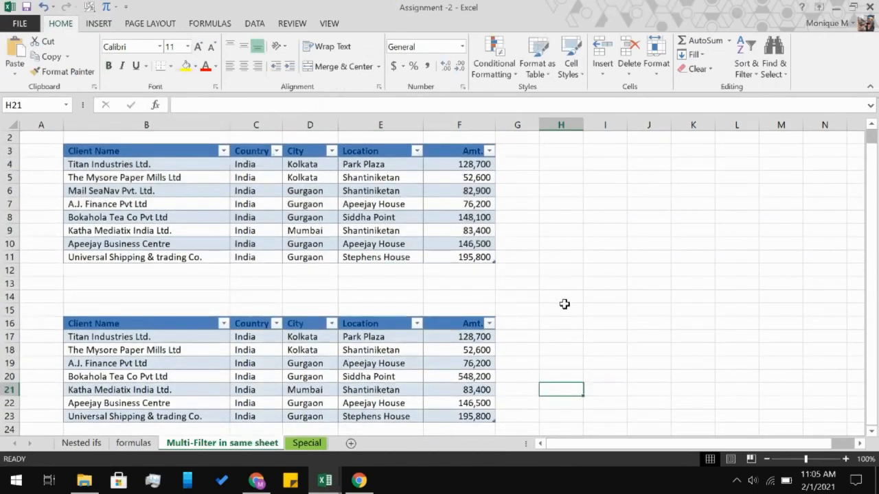
Apply the light orange banded table style to the lower client table.
click(344, 351)
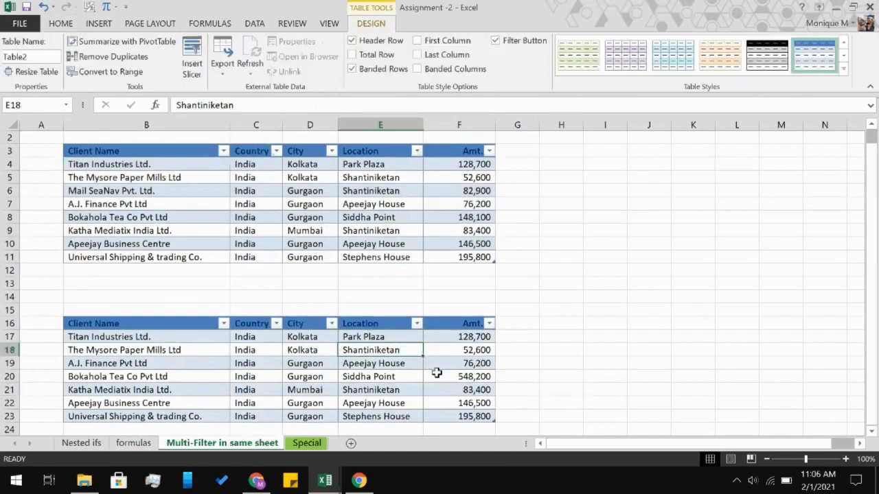
scroll(437, 372, down, 1)
scroll(436, 373, up, 1)
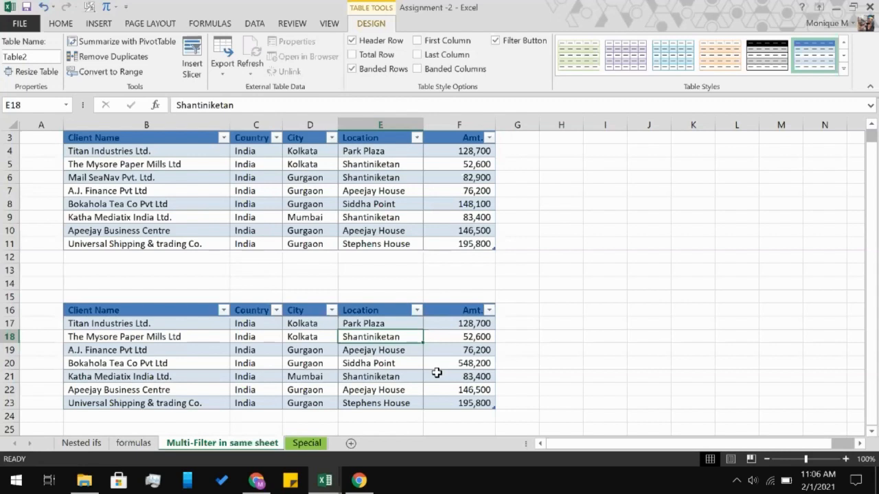
click(778, 60)
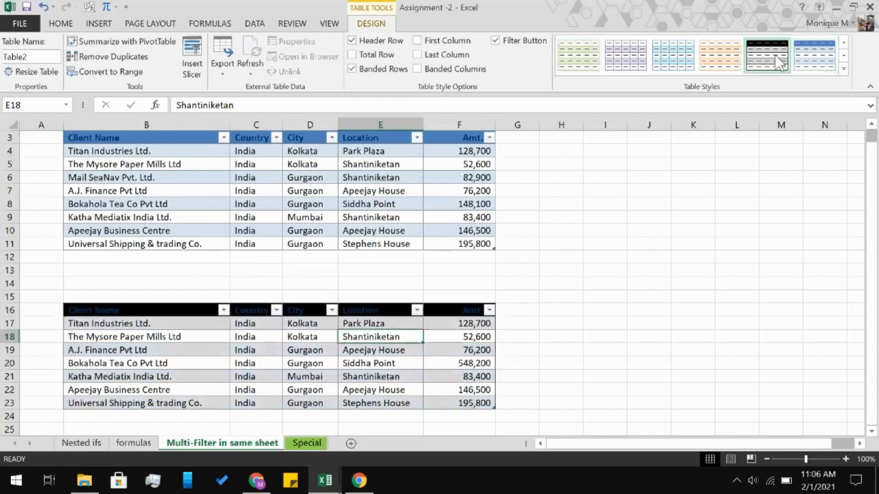
click(728, 63)
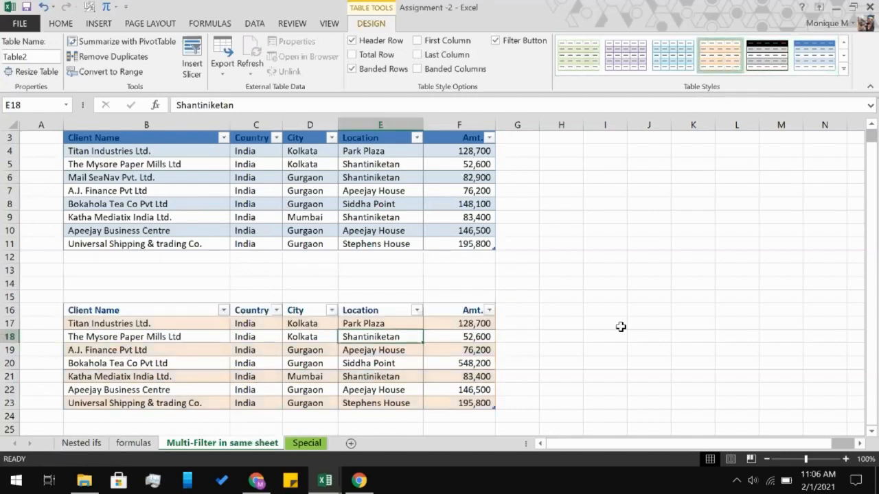
Apply the green table style with a solid green header row to the upper client table.
click(456, 189)
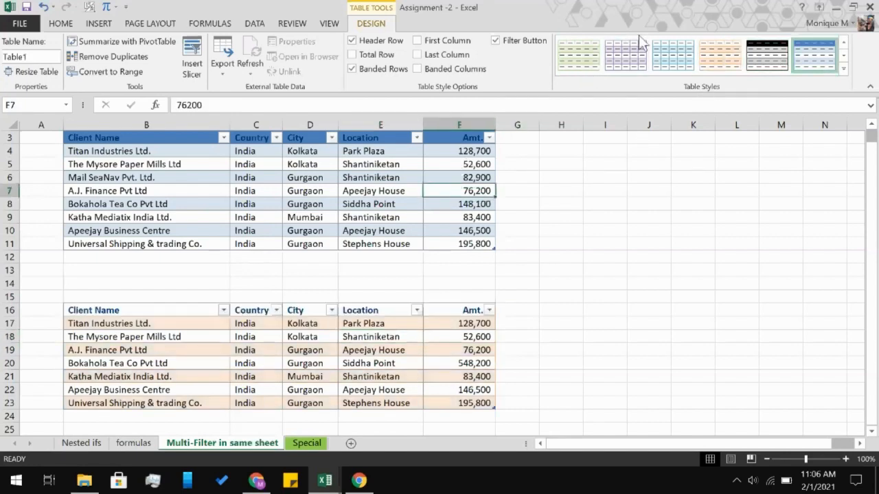
click(629, 58)
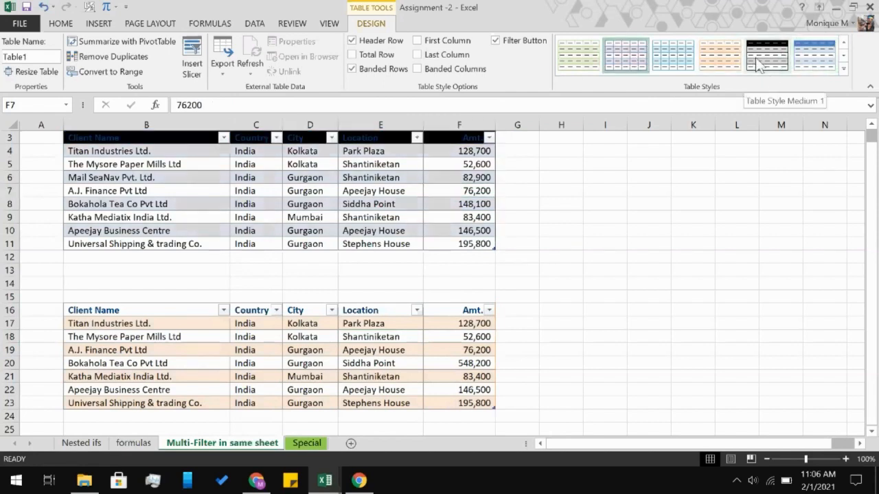
click(844, 55)
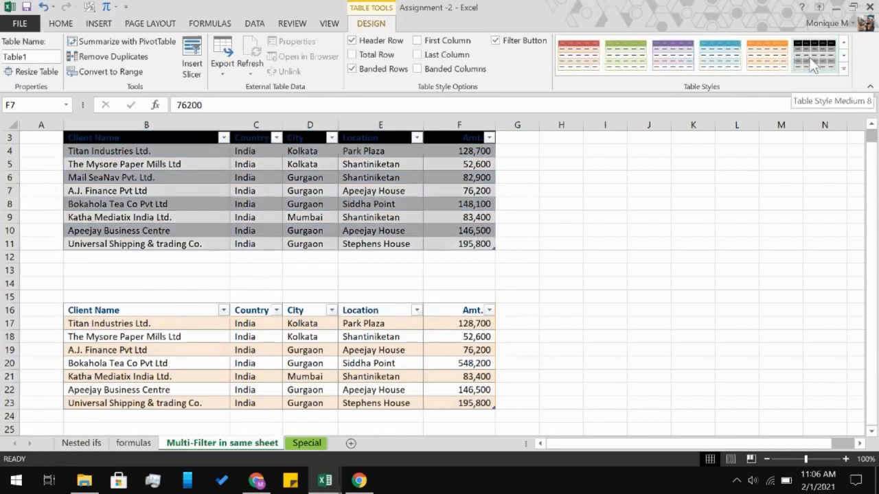
click(611, 54)
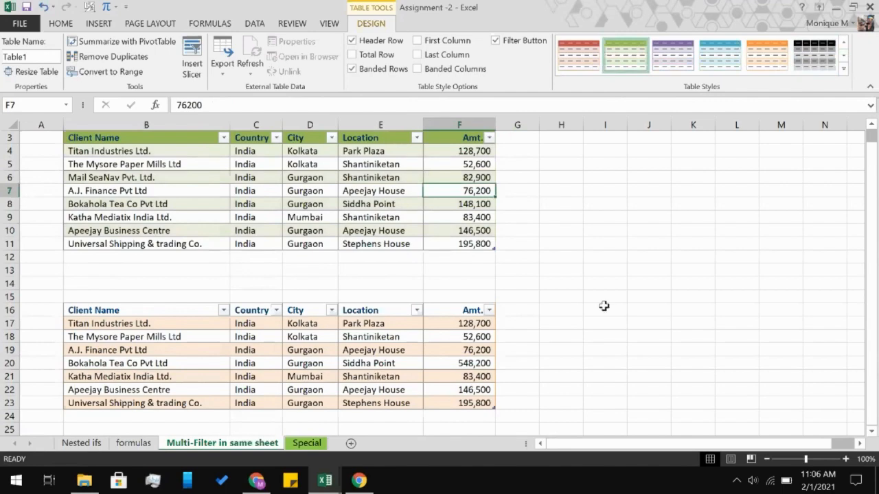
Enter a SUM formula in F12, directly below the upper table, totalling its Amt. $ column.
scroll(604, 305, up, 1)
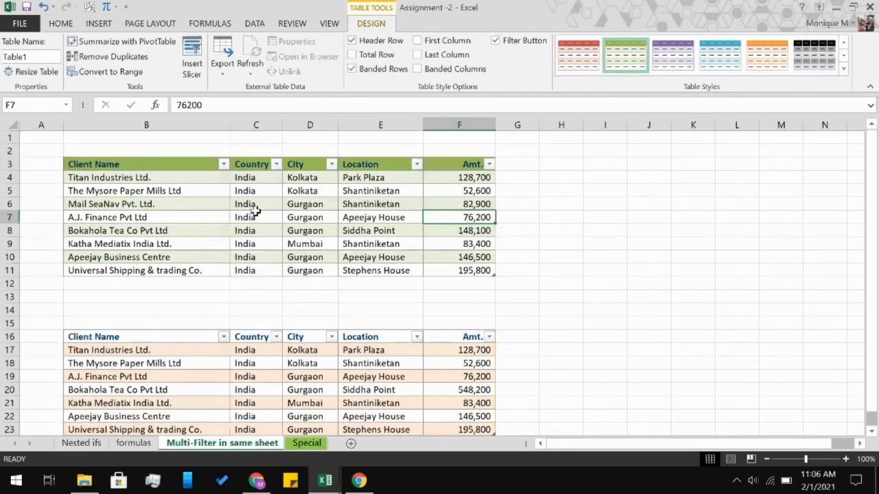
click(255, 212)
click(162, 272)
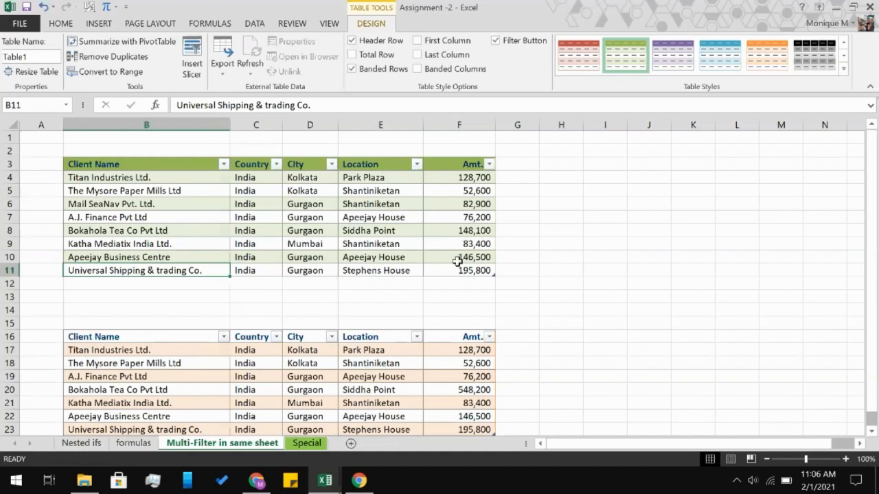
click(459, 283)
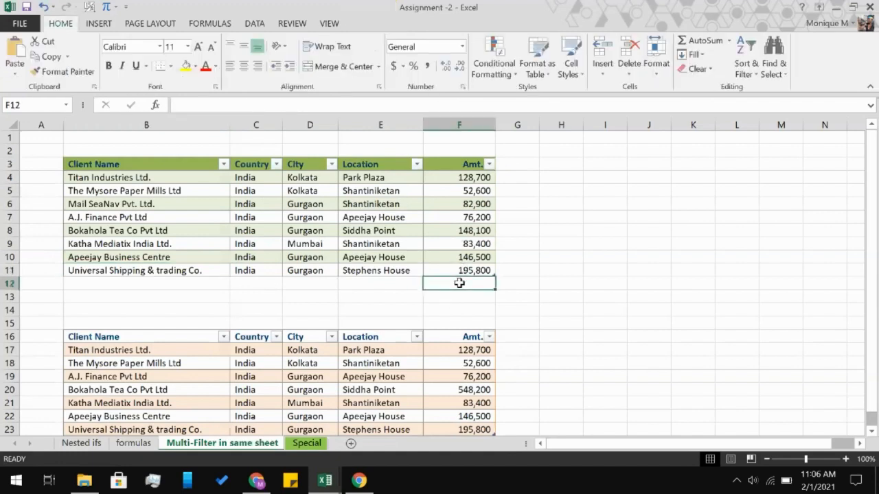
text(=)
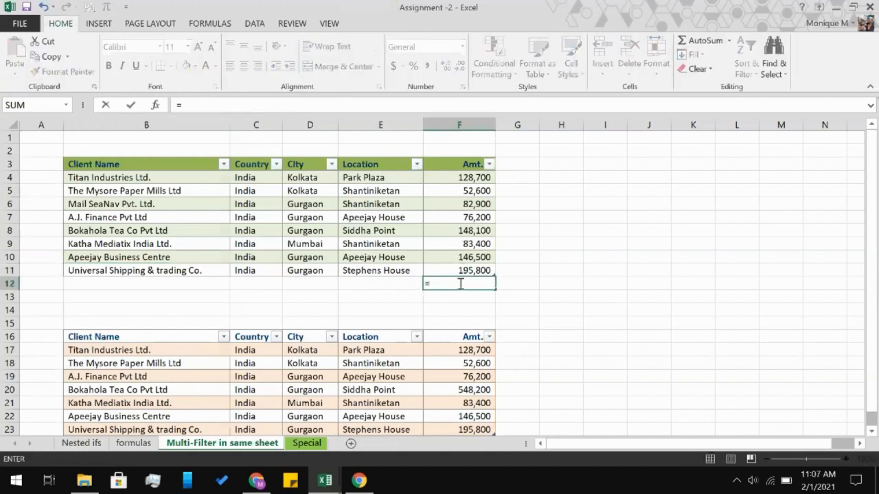
text(SU)
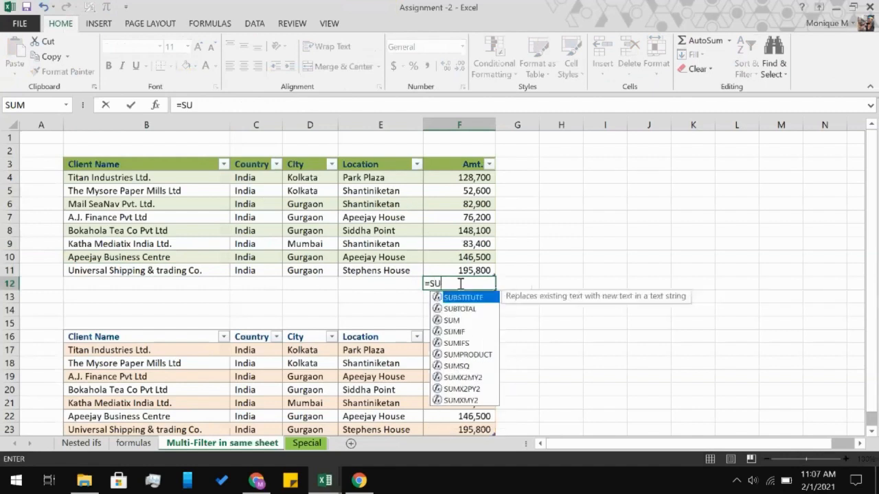
text(M)
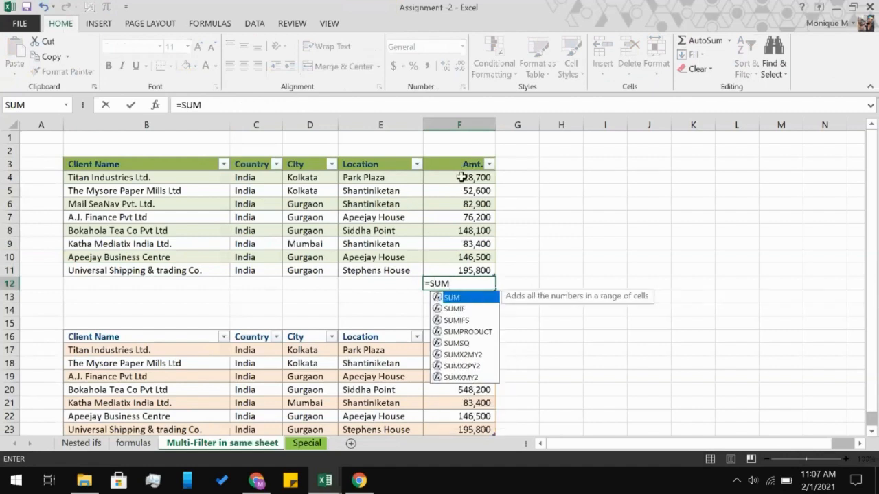
text(()
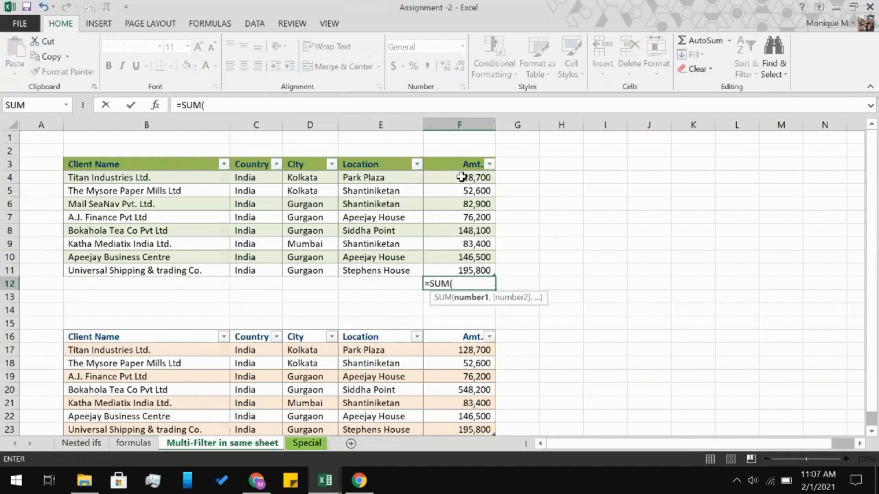
click(460, 177)
drag(461, 177, 454, 267)
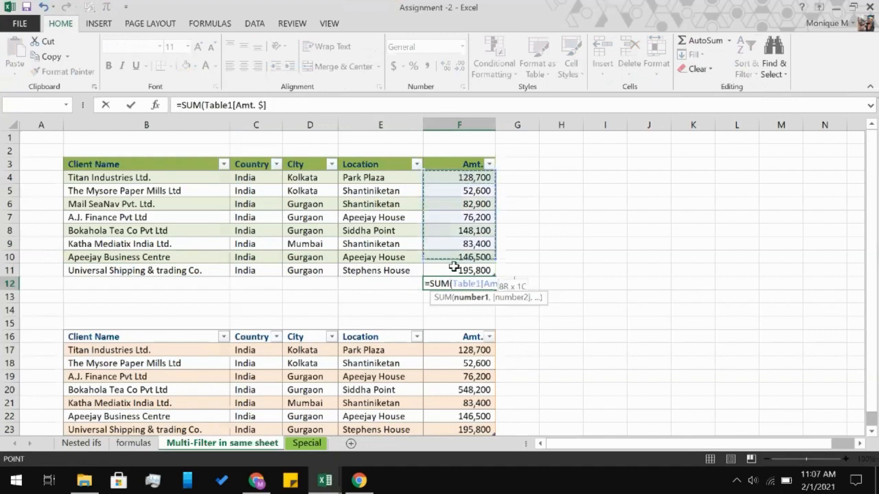
key(Return)
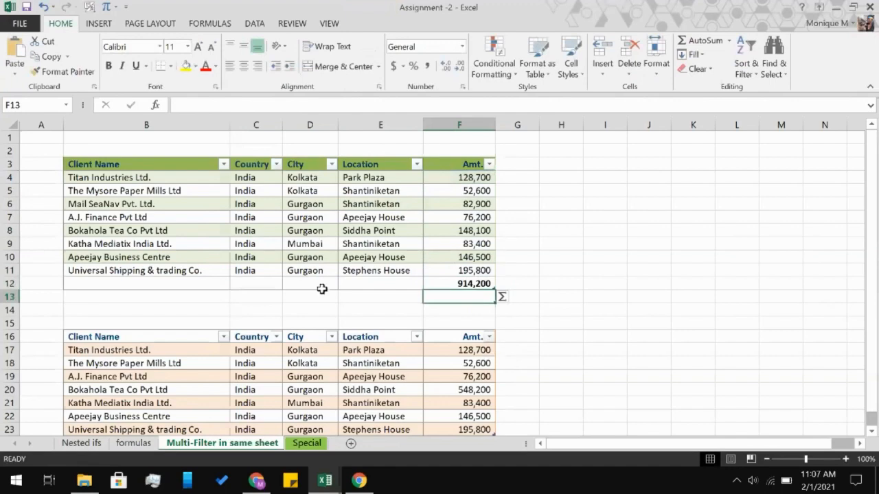
Undo the SUM total entered in F12 beneath the upper client table, including its automatic inclusion in the table.
scroll(150, 306, down, 1)
scroll(150, 307, down, 2)
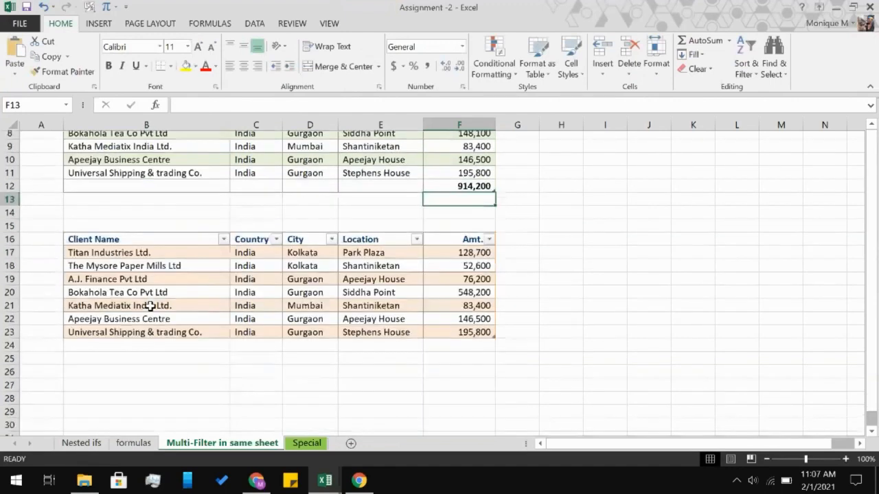
click(137, 188)
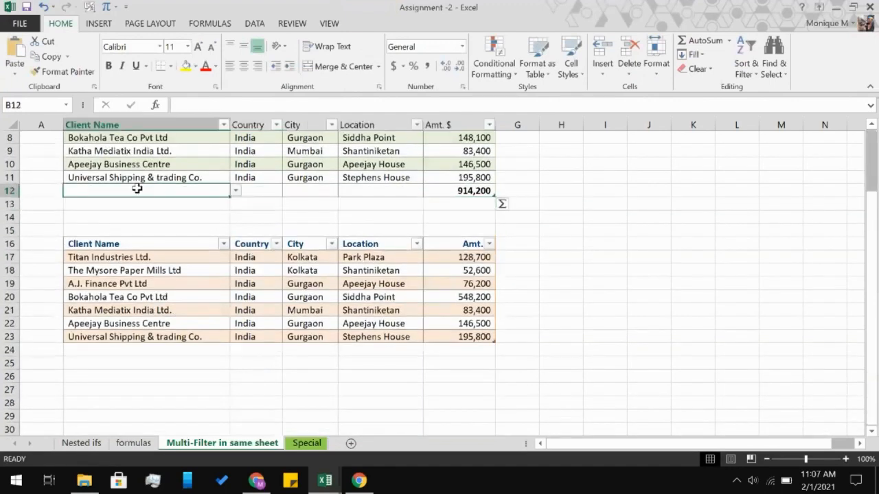
key(ctrl+z)
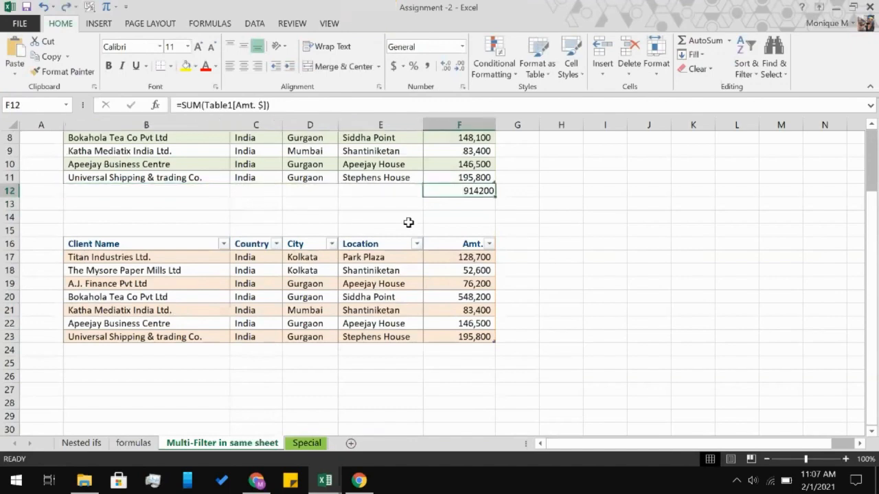
scroll(409, 222, up, 3)
key(ctrl+z)
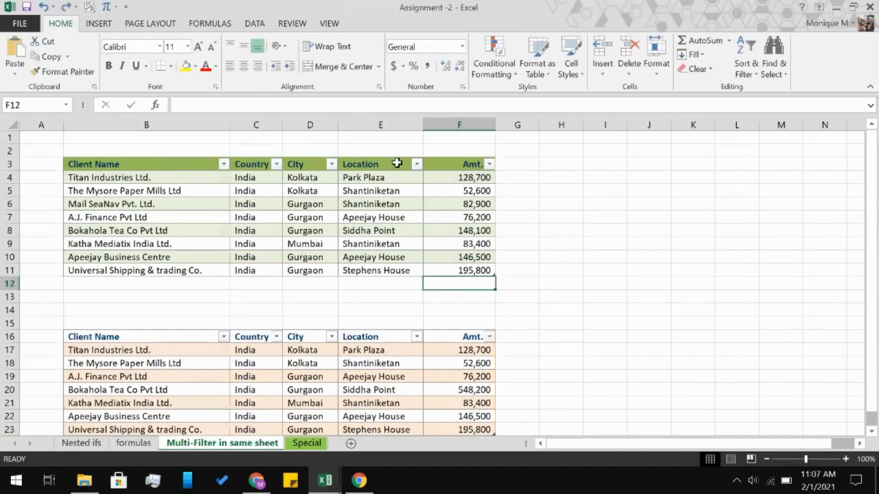
Add a built-in total row to the upper green client table.
click(115, 180)
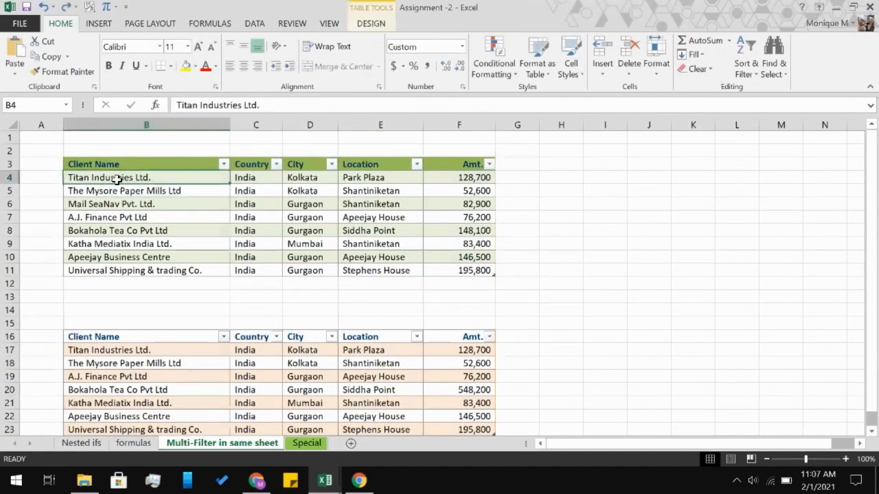
click(375, 25)
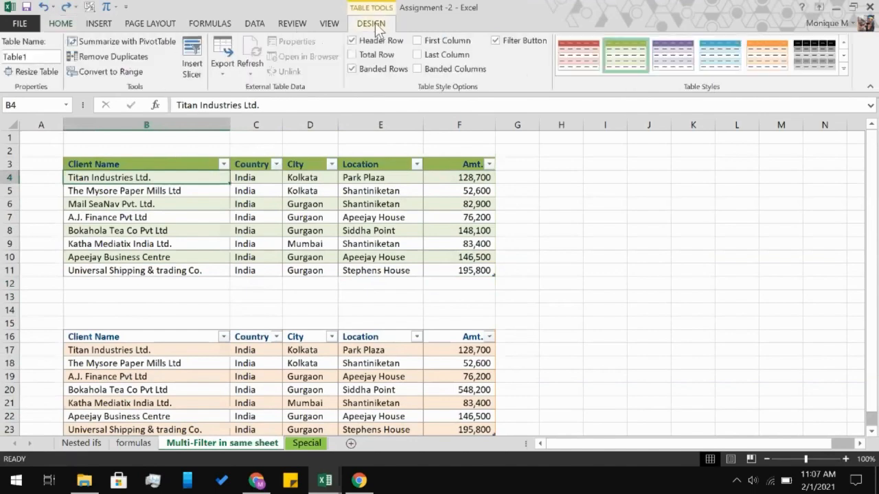
click(357, 56)
Add a built-in total row to the lower orange client table and deselect the table.
scroll(286, 187, down, 2)
click(237, 323)
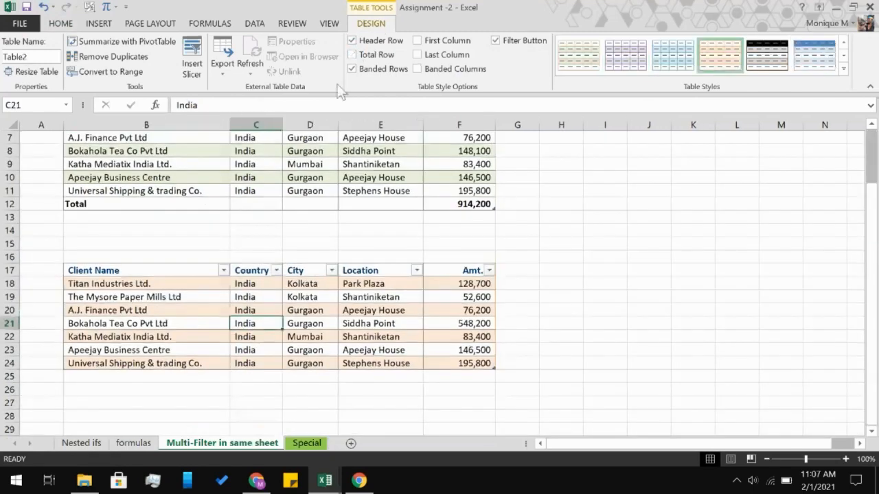
click(352, 55)
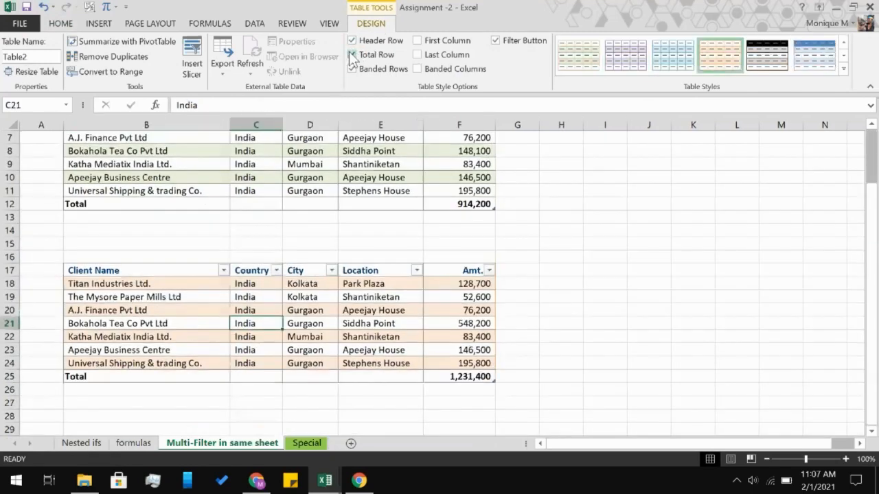
scroll(408, 220, up, 1)
click(526, 283)
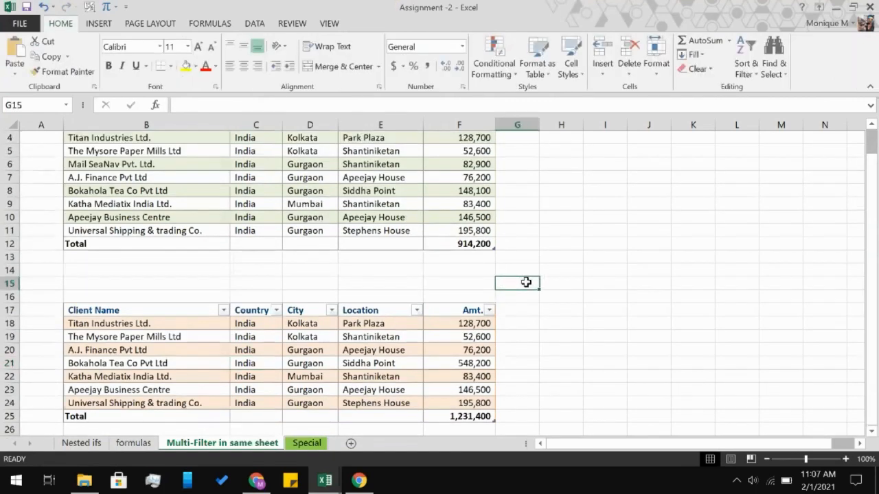
scroll(526, 282, up, 1)
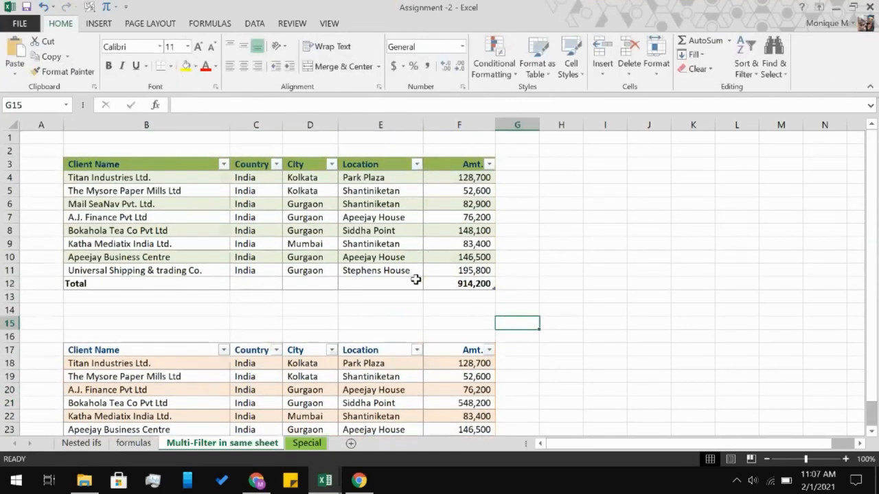
scroll(453, 312, down, 2)
scroll(481, 316, up, 1)
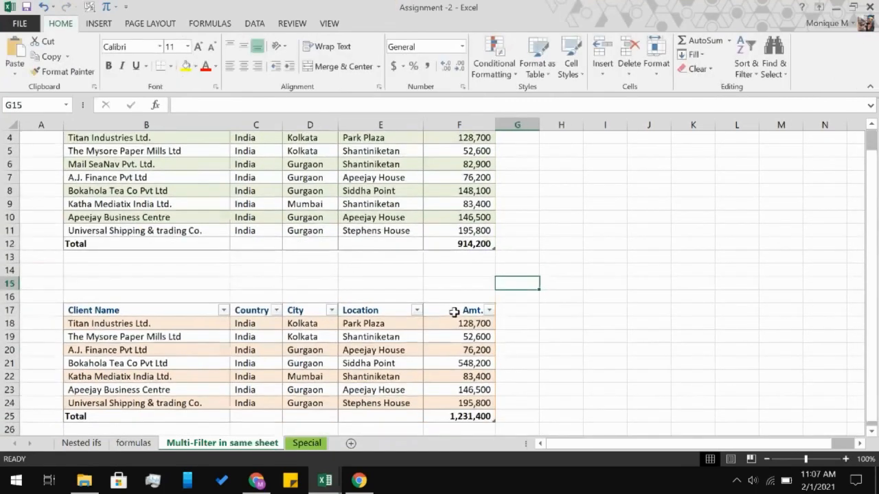